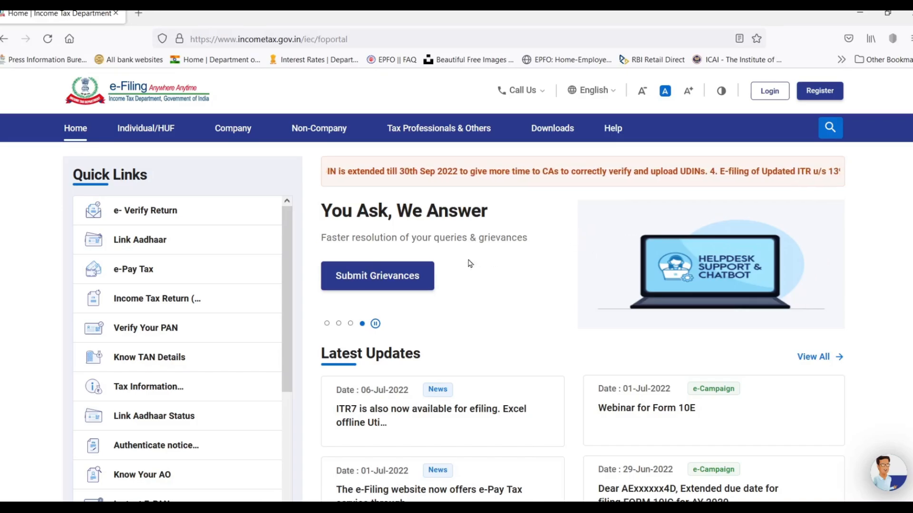
- Review the scanned Form 16 image, then close it
mouse_move(338, 508)
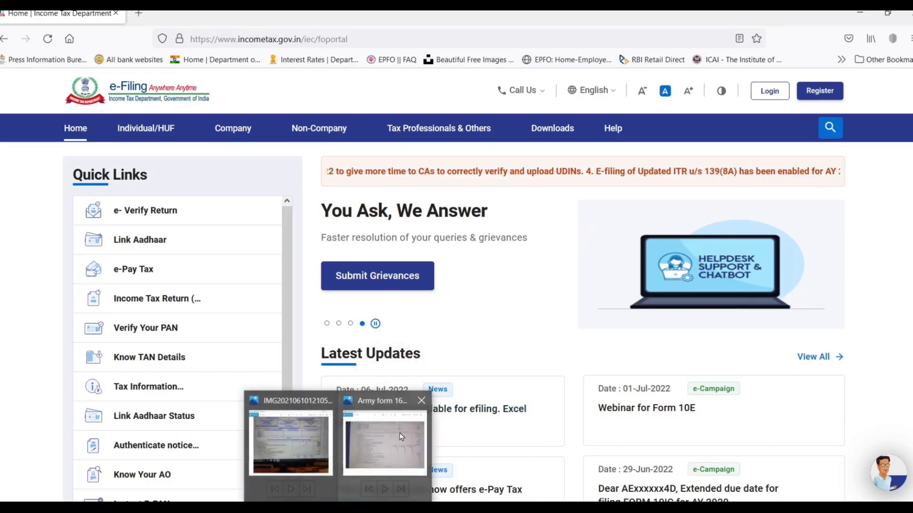
click(385, 445)
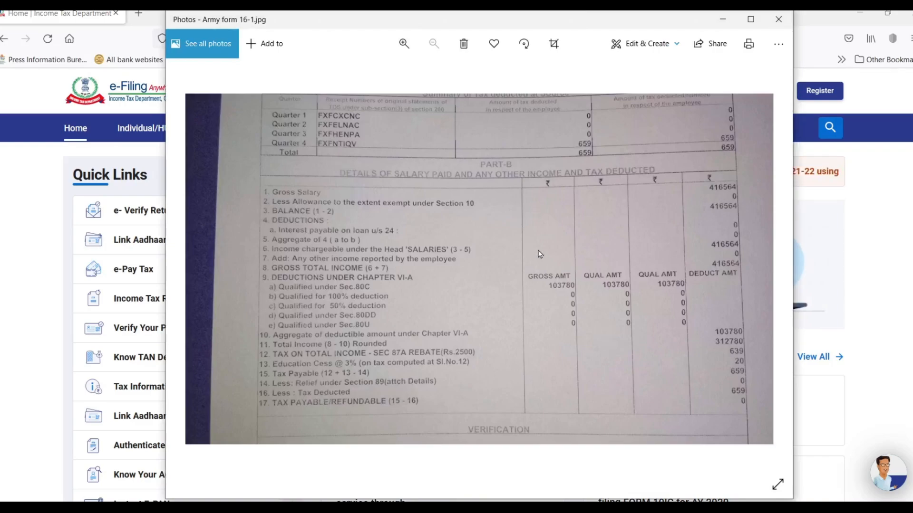
click(726, 20)
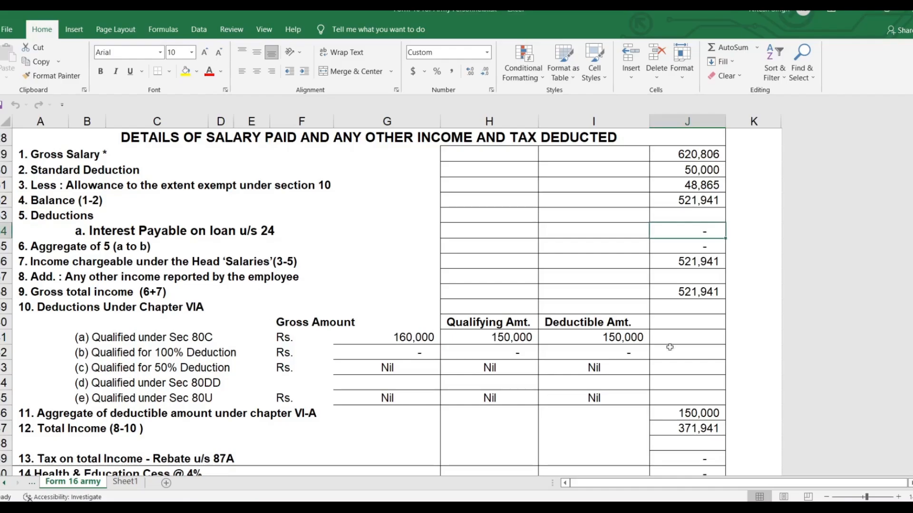
scroll(600, 336, up, 5)
scroll(600, 335, down, 5)
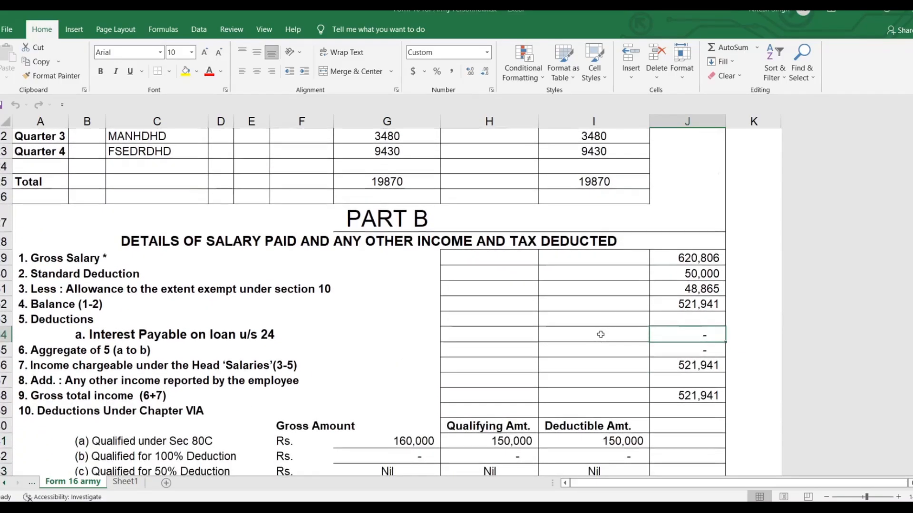
scroll(495, 334, up, 2)
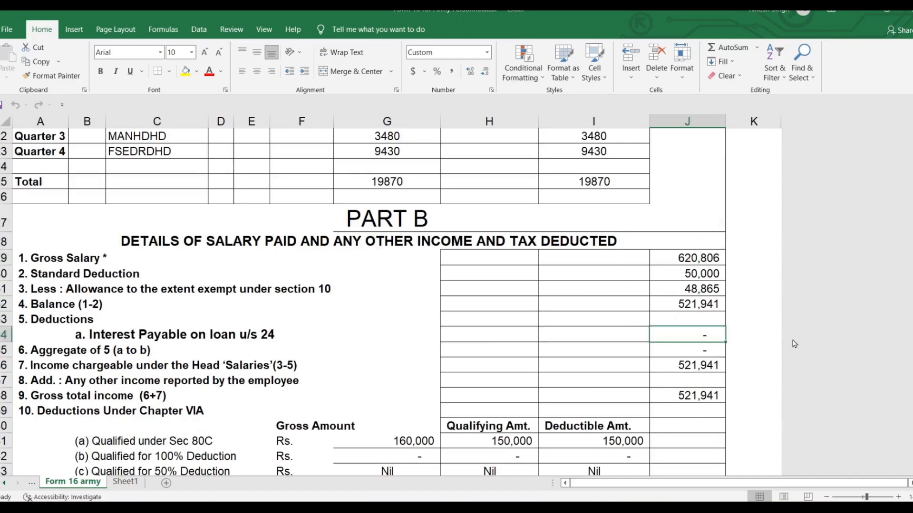
- Check the home loan interest, savings interest, fixed deposit interest and dividend amounts on the other-income sheet
key(ctrl+Page_Down)
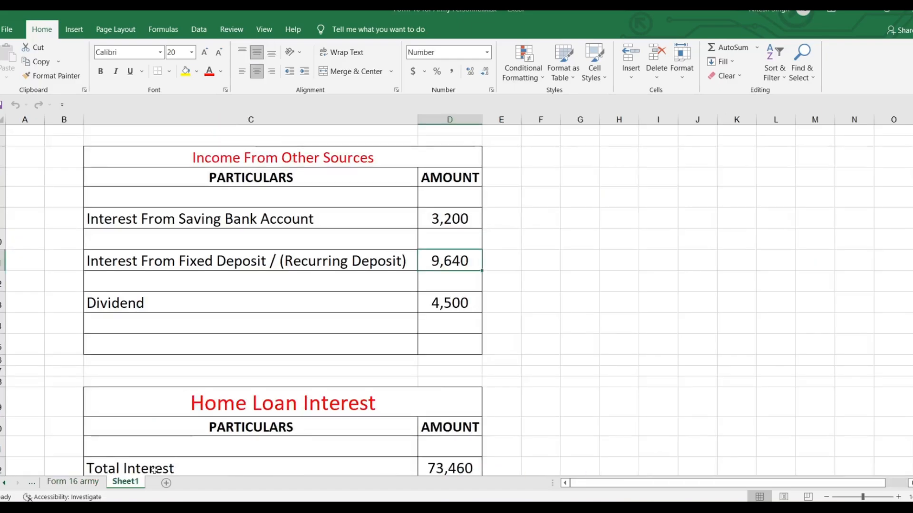
scroll(202, 307, down, 2)
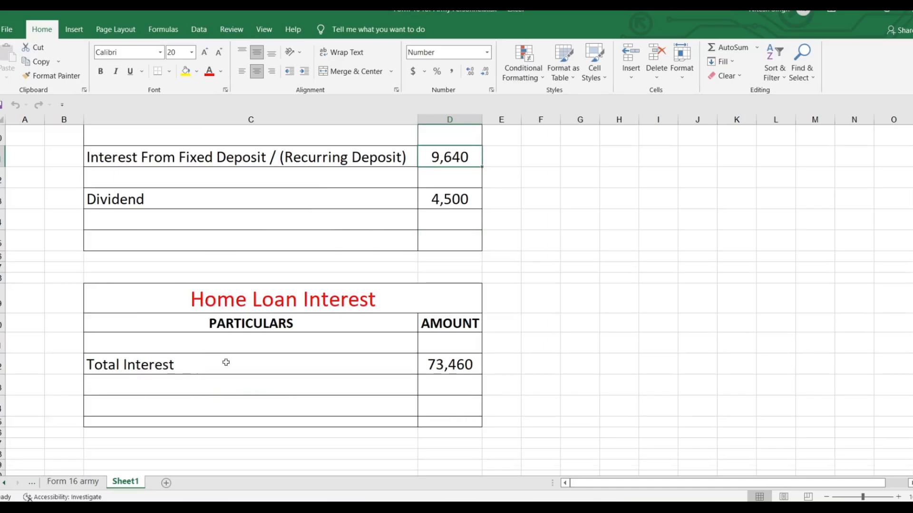
click(449, 366)
scroll(450, 366, up, 2)
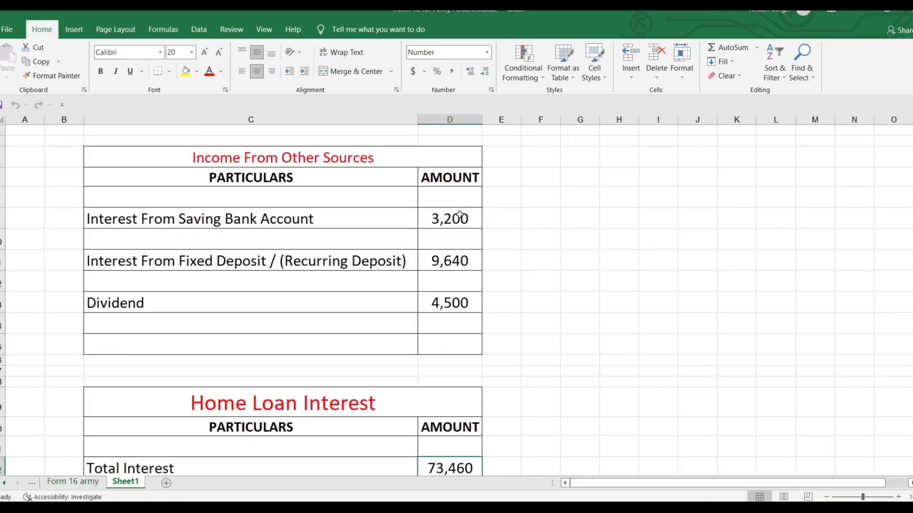
click(471, 222)
click(451, 265)
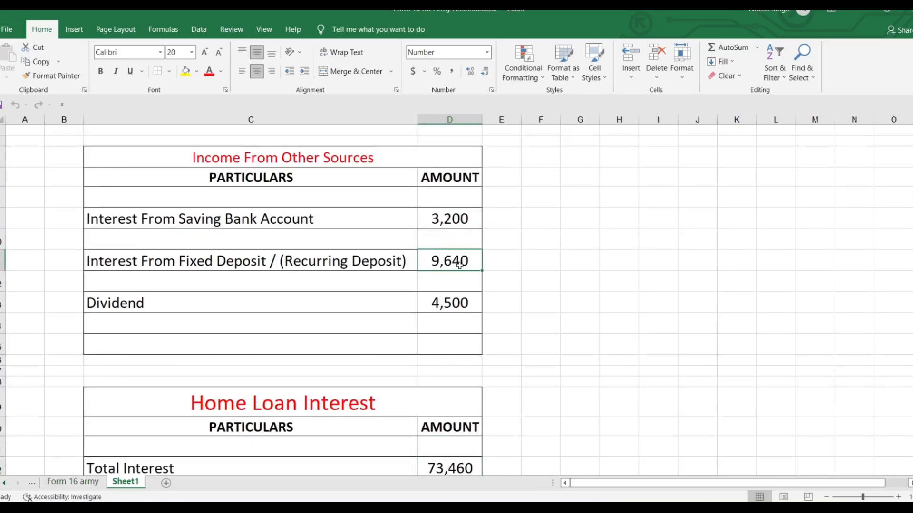
click(455, 306)
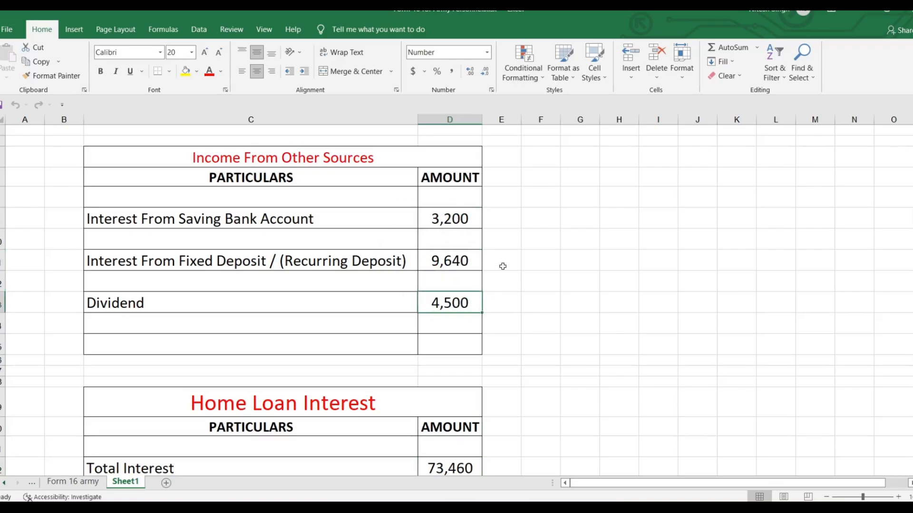
- Revisit the Form 16 army sheet, then go to the e-Filing portal login page
click(73, 482)
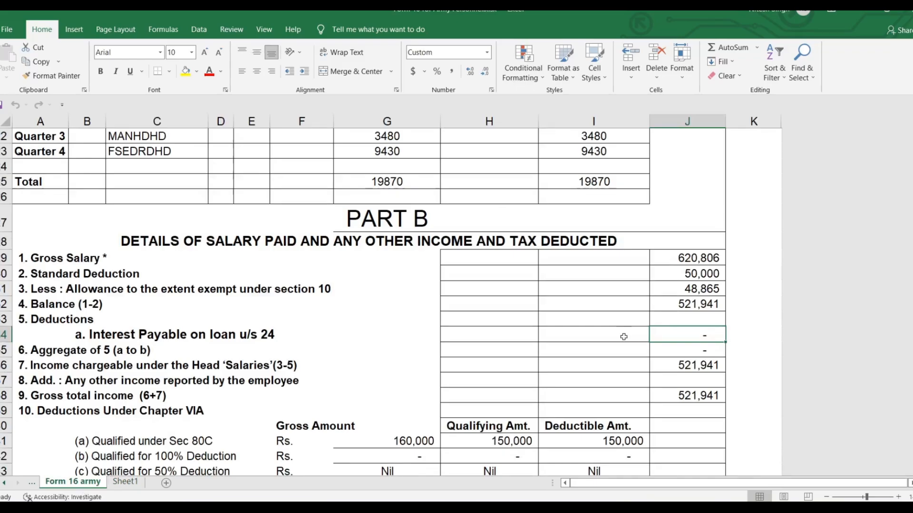
scroll(624, 337, down, 2)
click(125, 482)
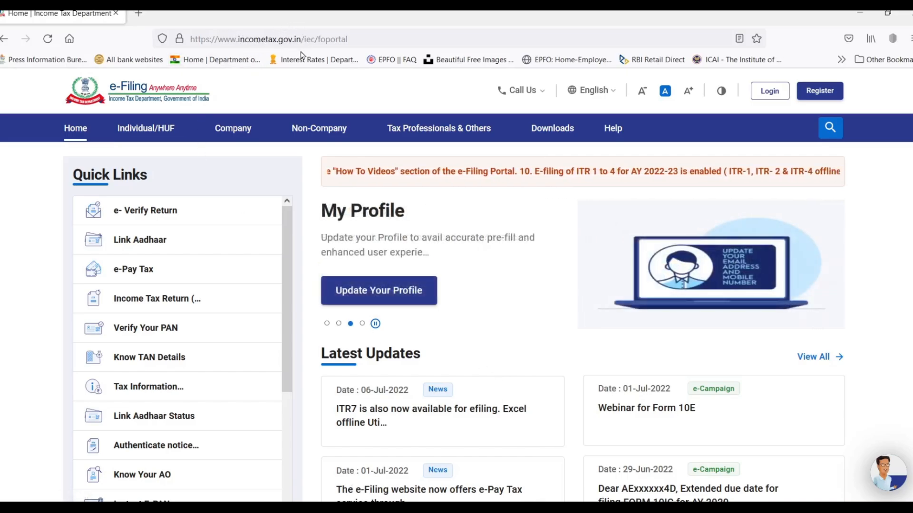
click(773, 92)
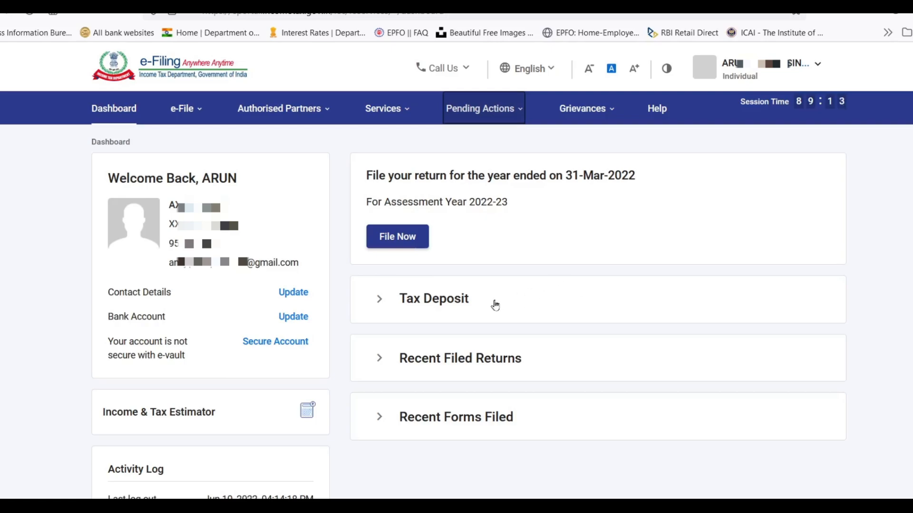
- Show the registered bank accounts, State Bank of India and Bank of Baroda, both validated
click(745, 74)
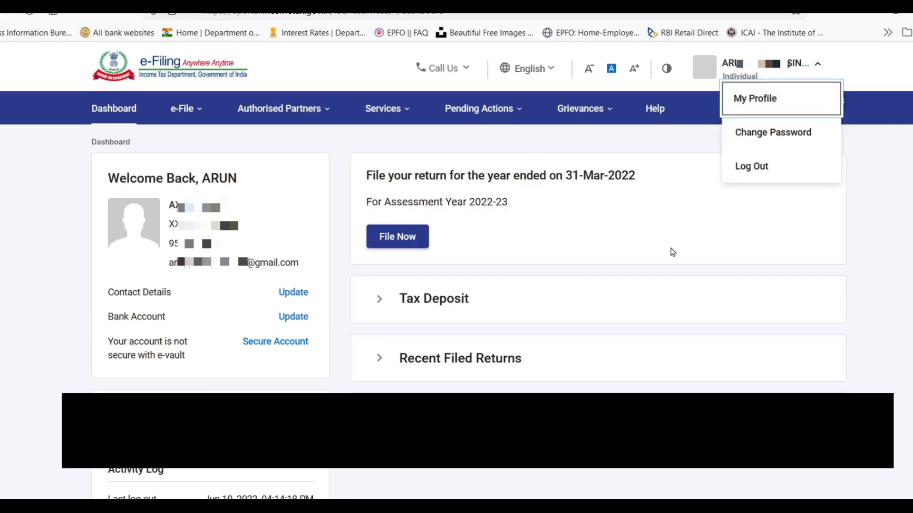
click(656, 223)
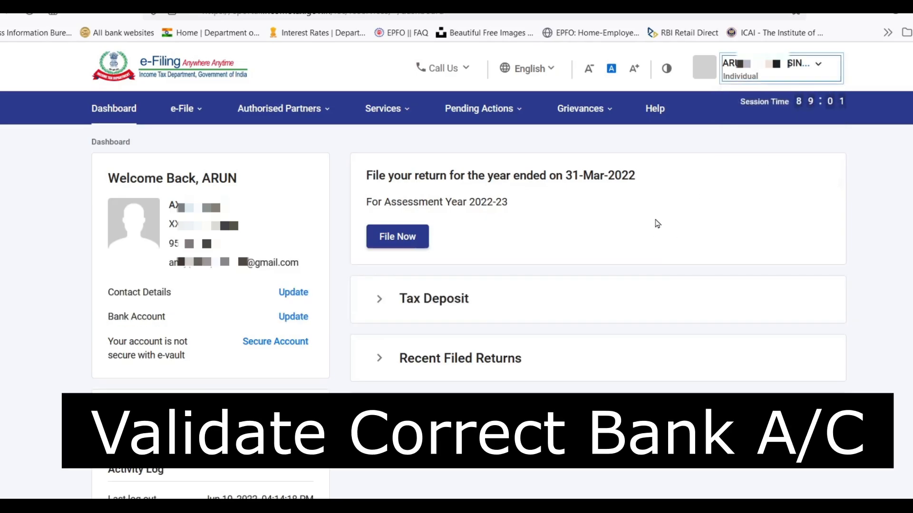
click(297, 316)
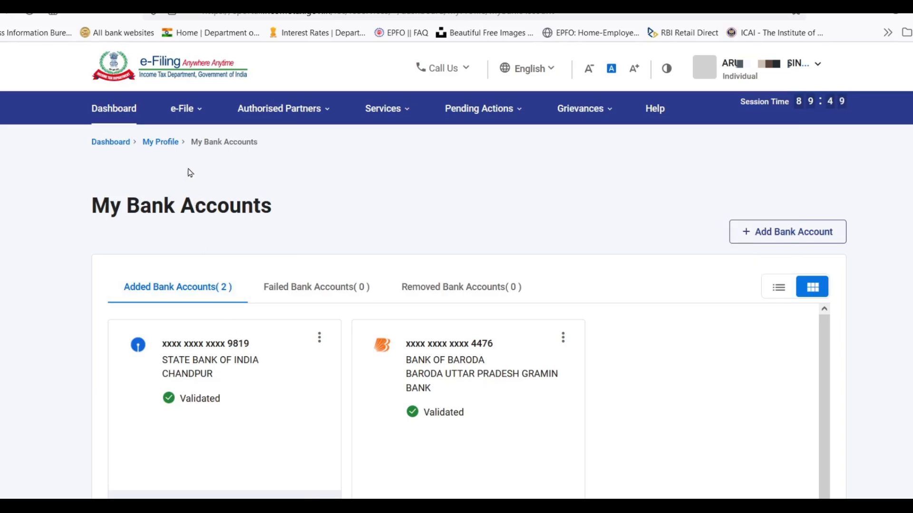
- Open the Annual Information Statement from Services, proceed to the AIS portal, and return to the dashboard
click(190, 120)
mouse_move(220, 145)
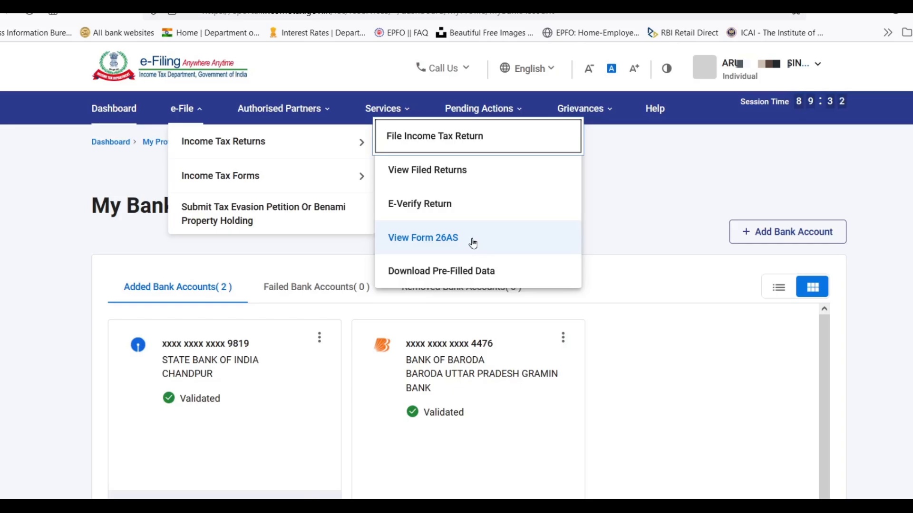
click(393, 111)
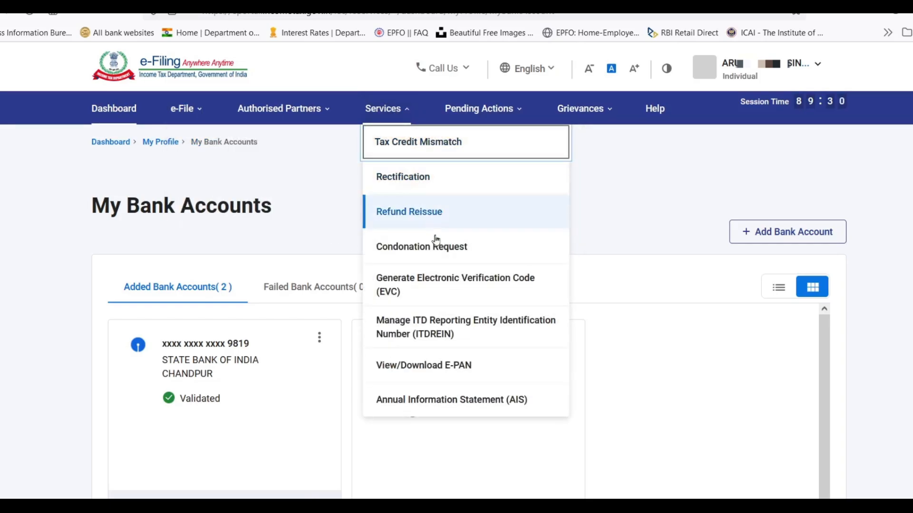
click(387, 108)
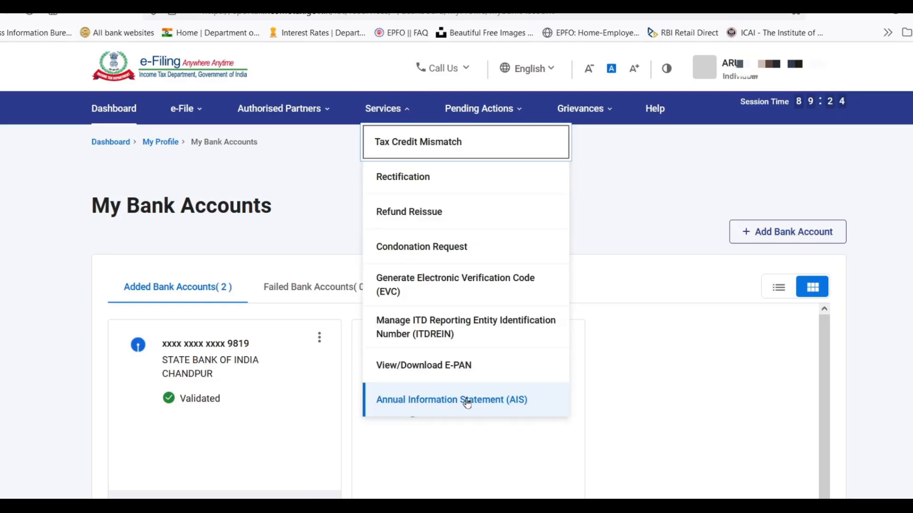
click(466, 401)
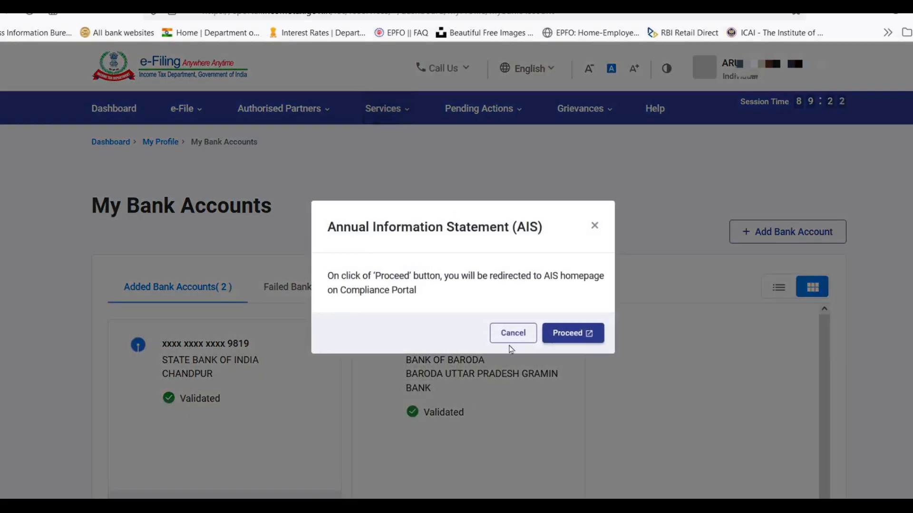
click(566, 334)
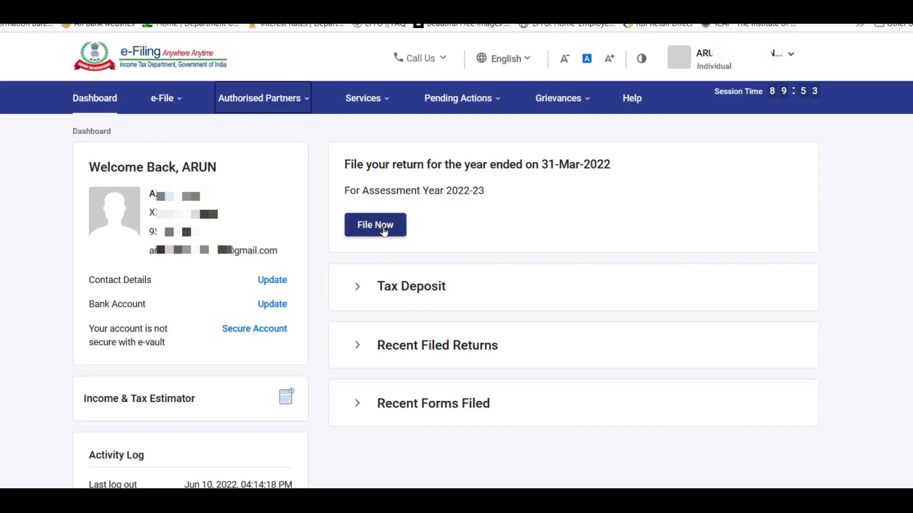
- Start an online income tax return for assessment year 2022-23
click(164, 98)
mouse_move(188, 136)
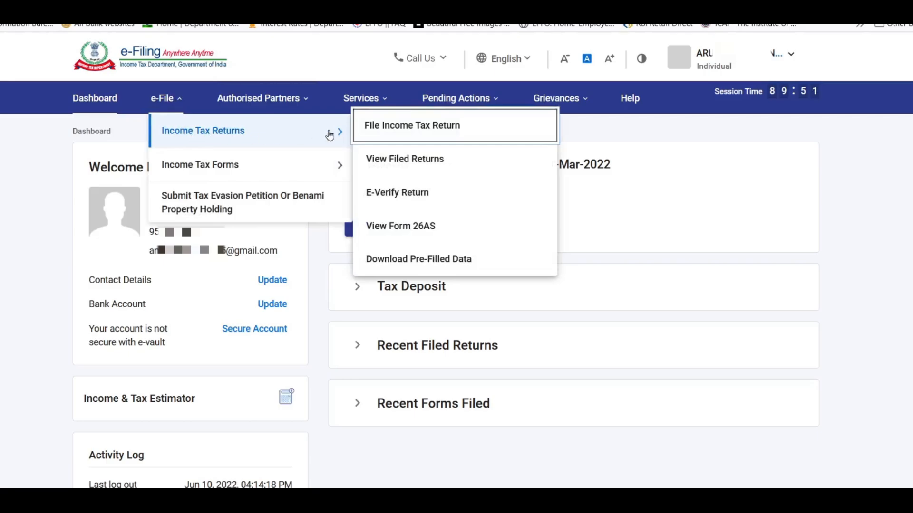
click(454, 128)
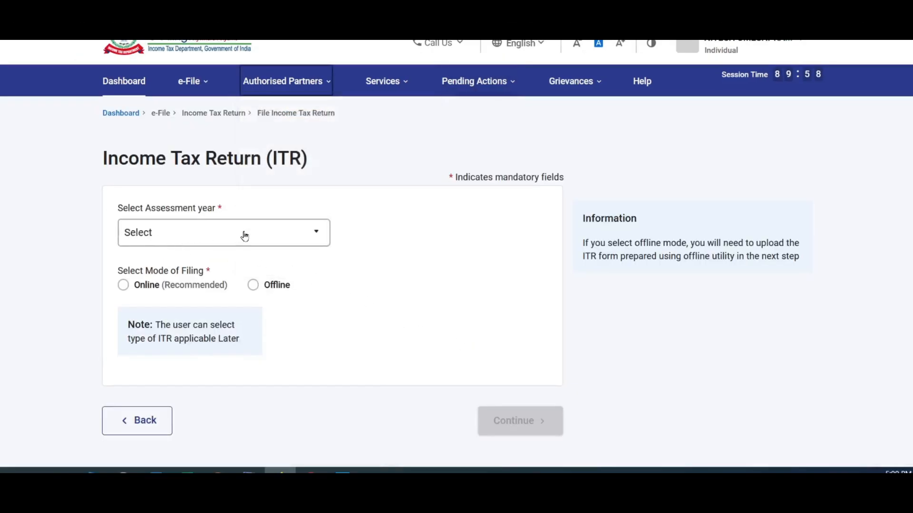
click(229, 233)
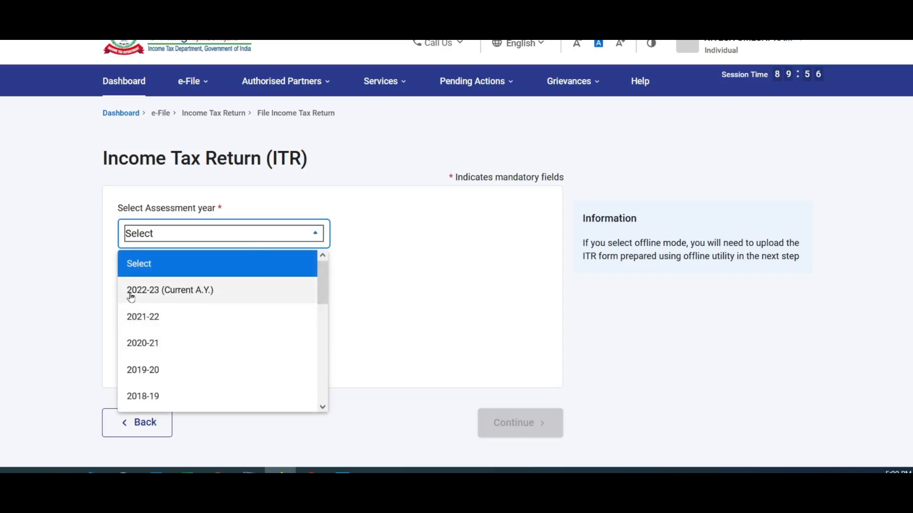
click(191, 295)
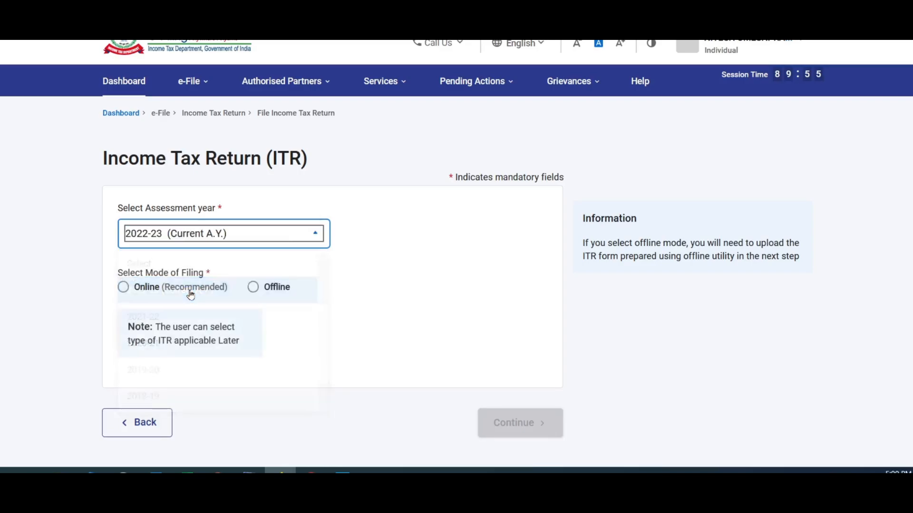
click(122, 288)
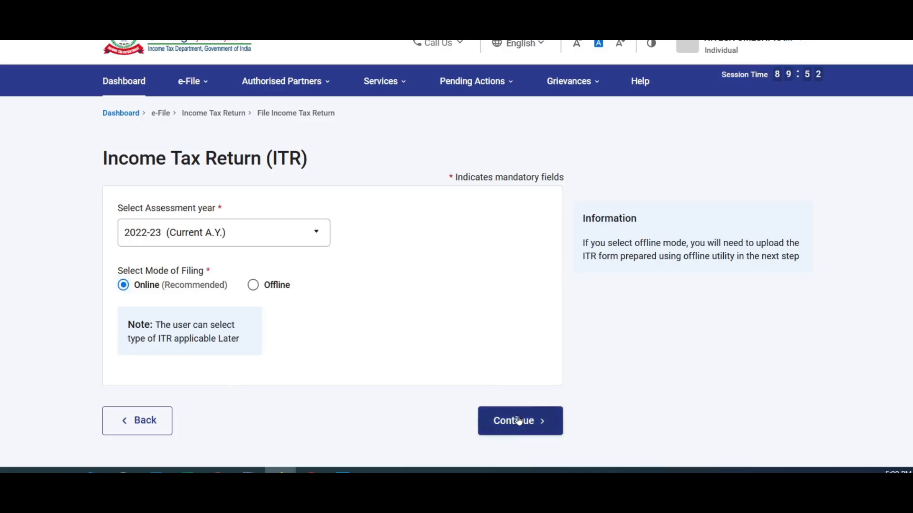
click(524, 423)
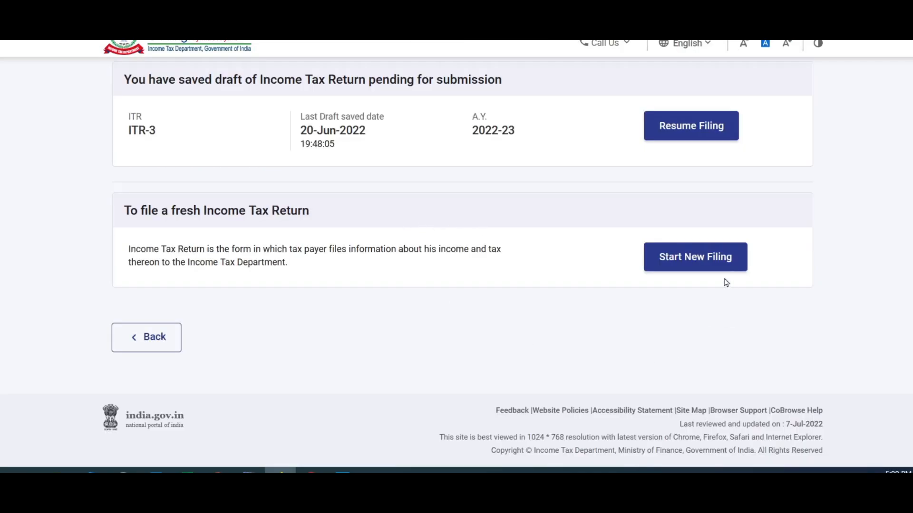
- Start a fresh return as an Individual using the ITR-1 form
click(707, 261)
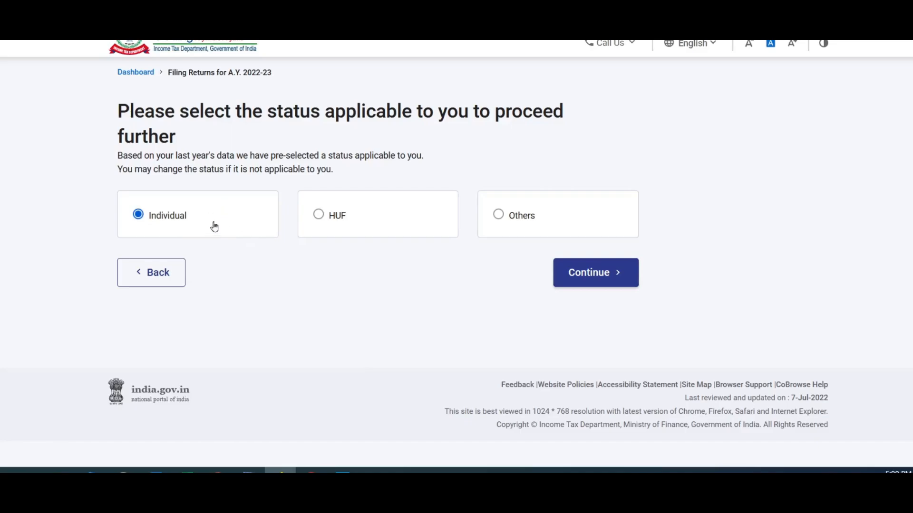
click(603, 279)
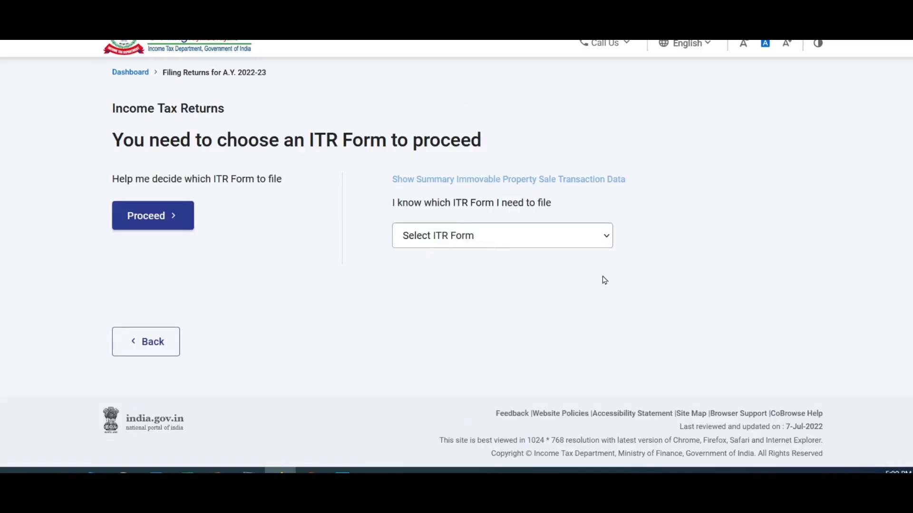
click(535, 239)
click(423, 298)
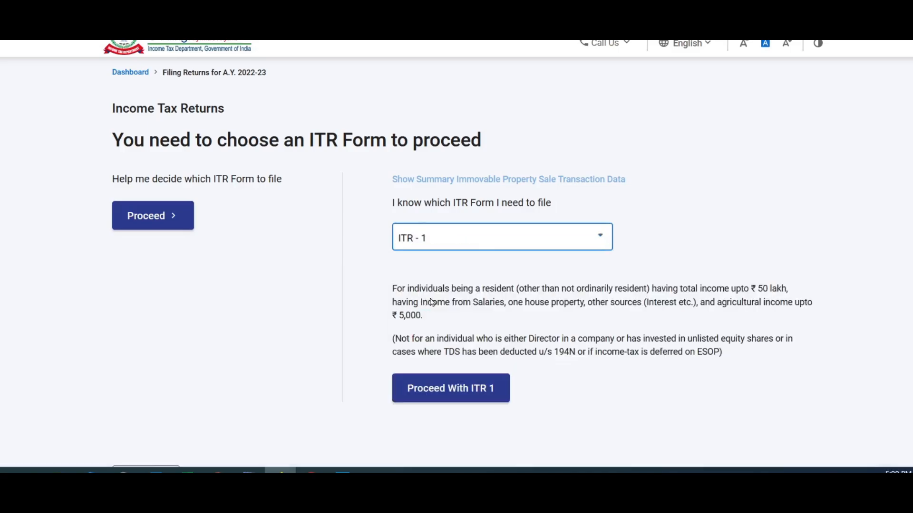
scroll(476, 259, down, 3)
click(478, 259)
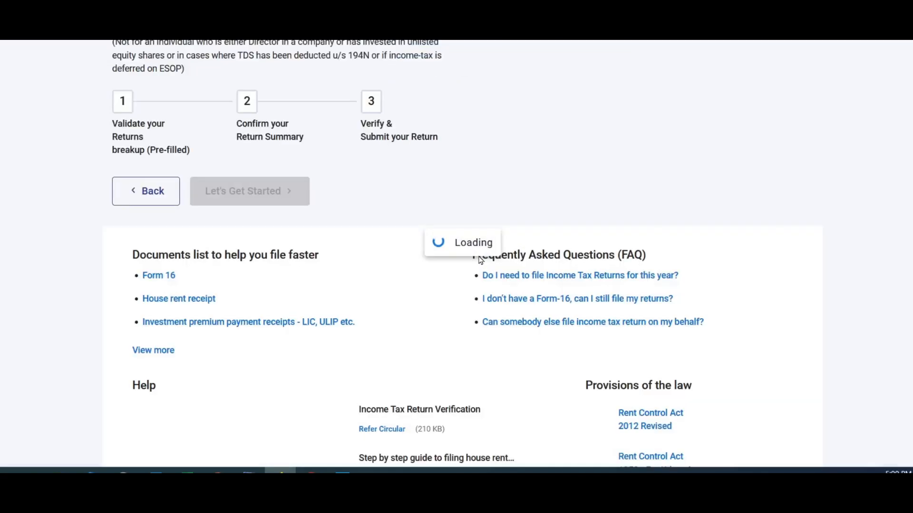
- Give 'Taxable income is more than basic exemption limit' as the filing reason and continue
scroll(284, 227, down, 3)
click(264, 202)
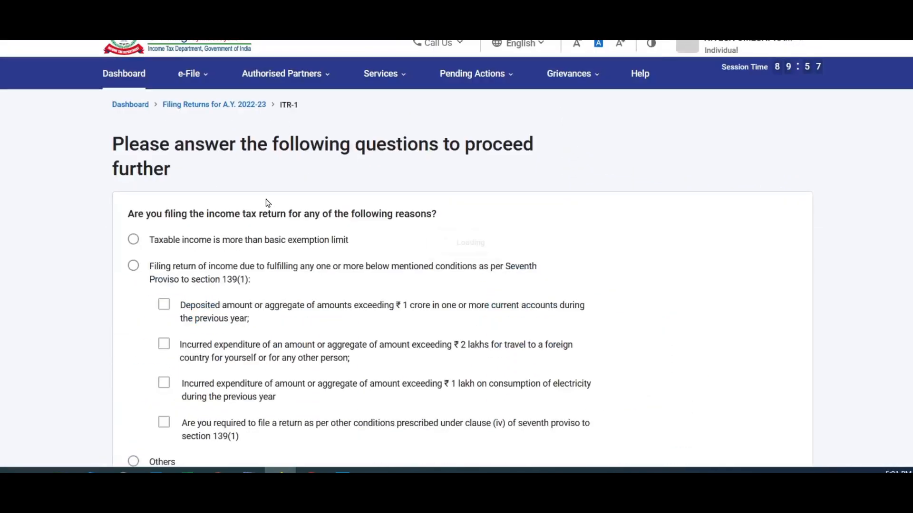
scroll(252, 142, down, 2)
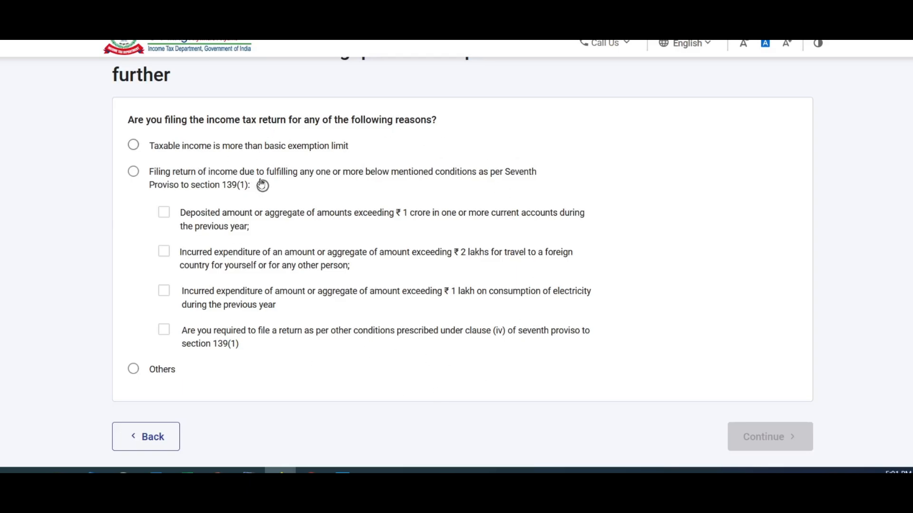
click(134, 147)
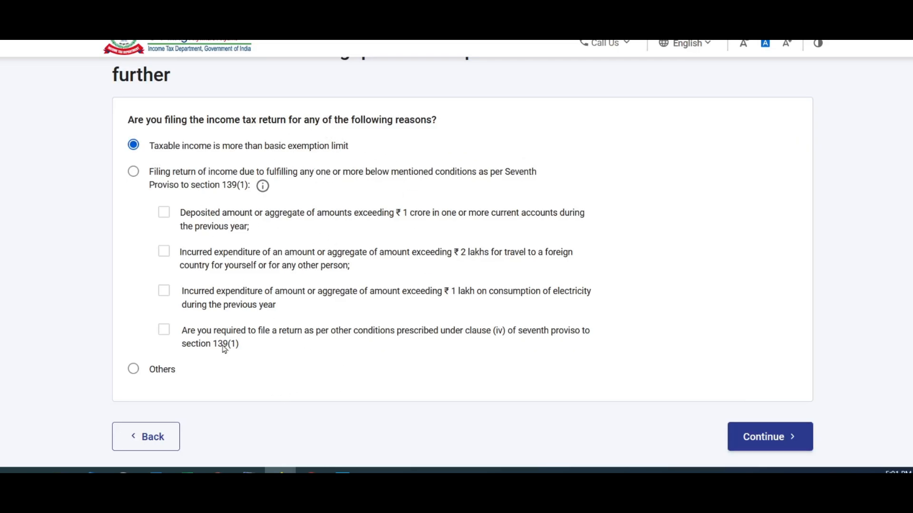
scroll(846, 363, down, 2)
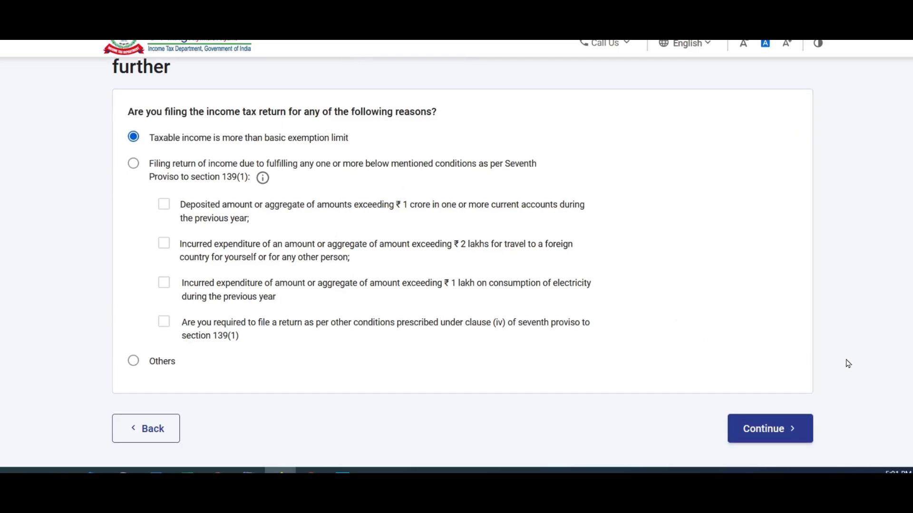
click(773, 349)
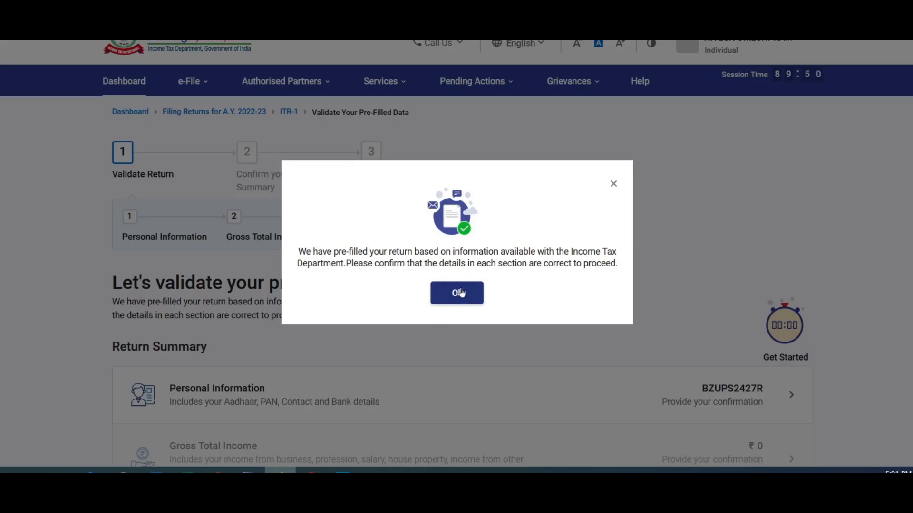
- Dismiss the pre-filled notice and set Nature of Employment to Central Government in Personal Information
click(457, 293)
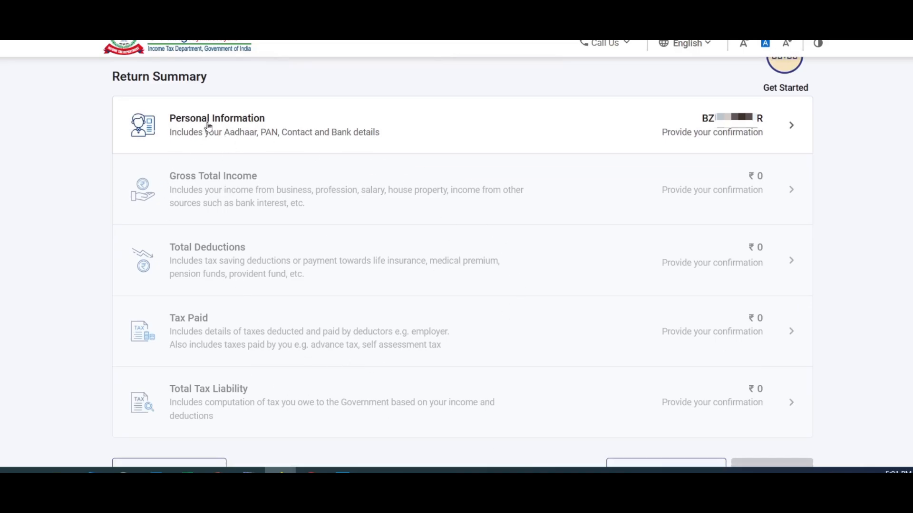
click(733, 127)
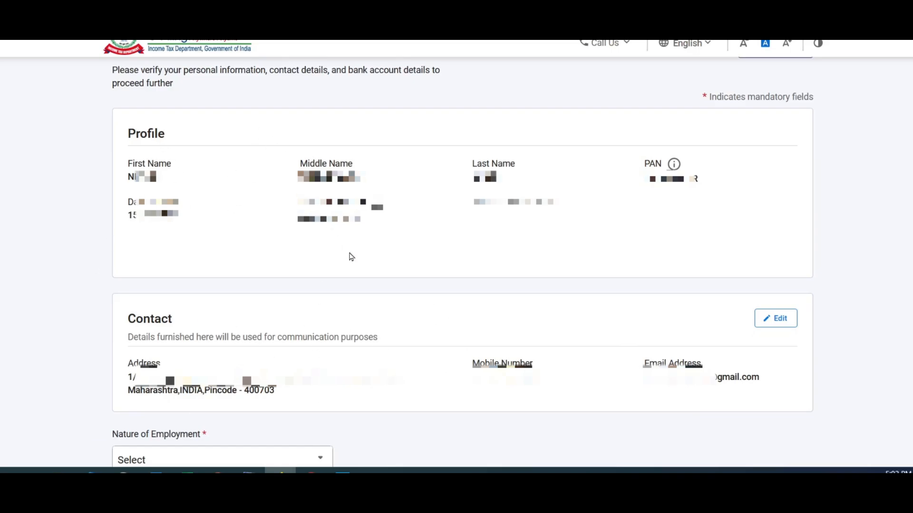
scroll(351, 257, down, 7)
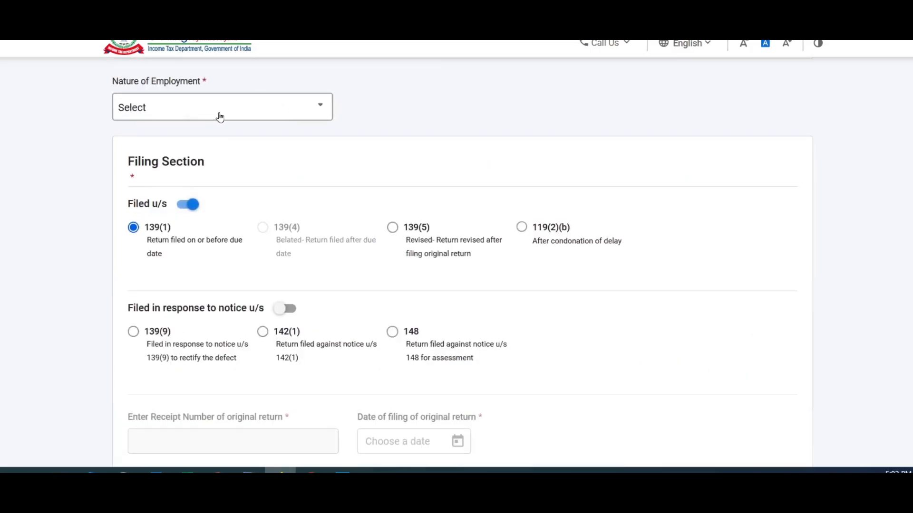
click(236, 111)
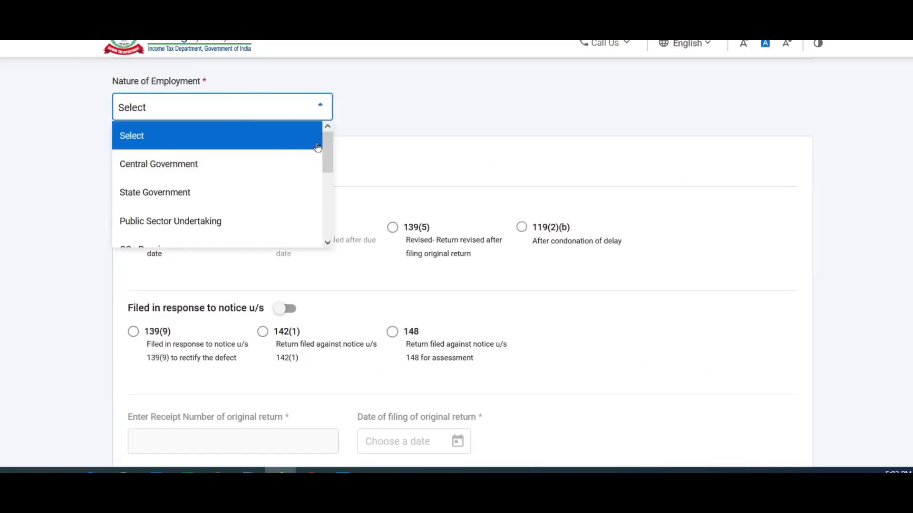
drag(328, 138, 327, 144)
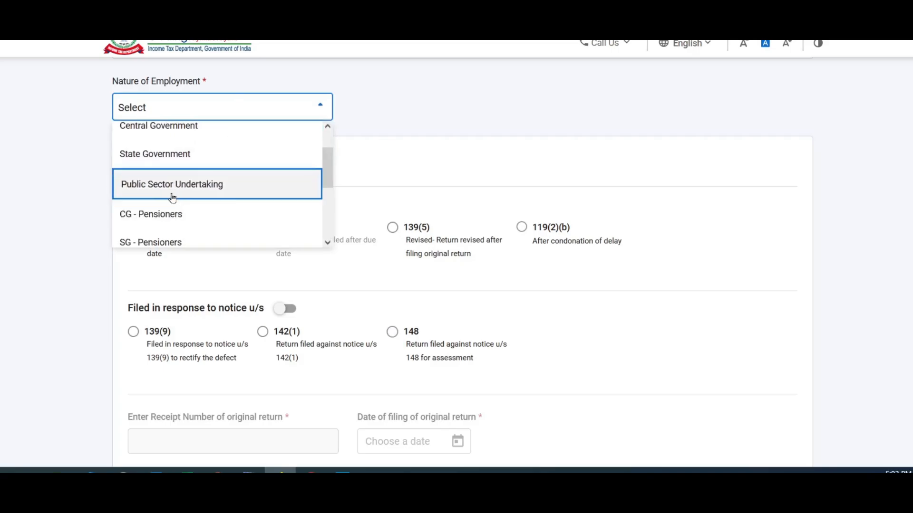
drag(327, 162, 328, 204)
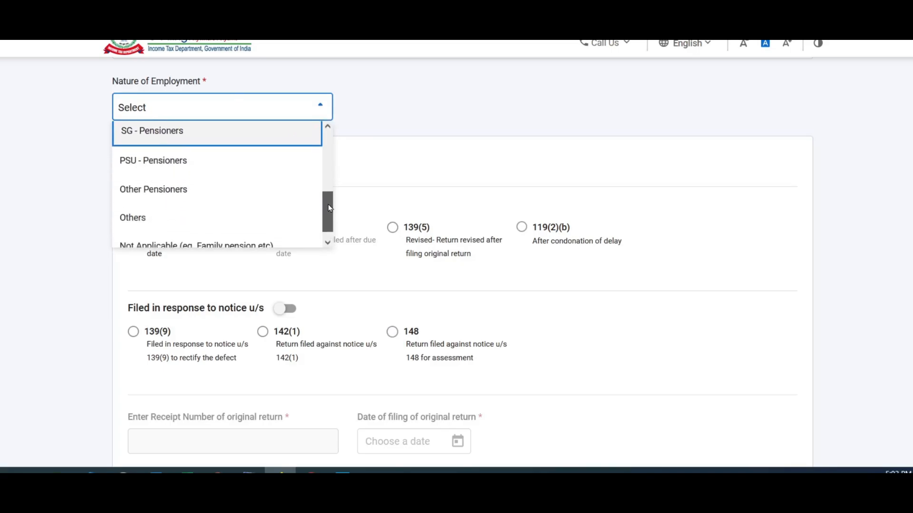
scroll(328, 204, up, 3)
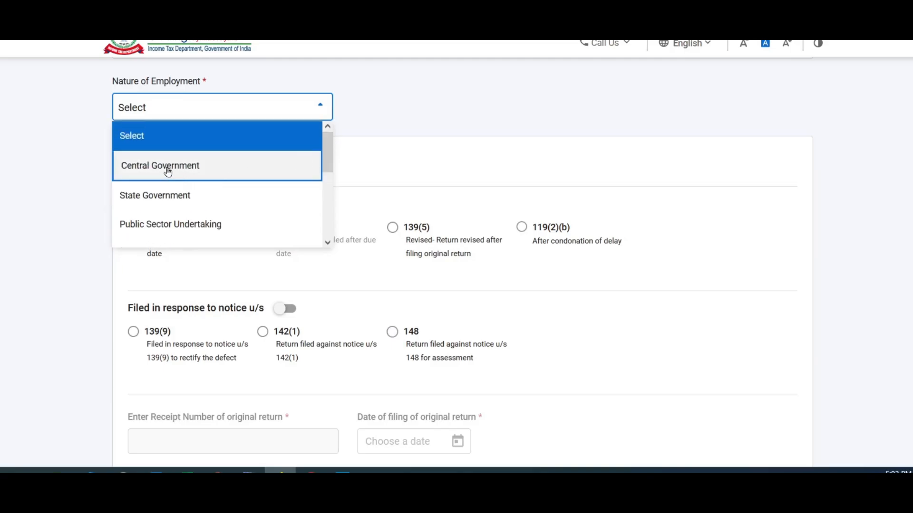
click(190, 170)
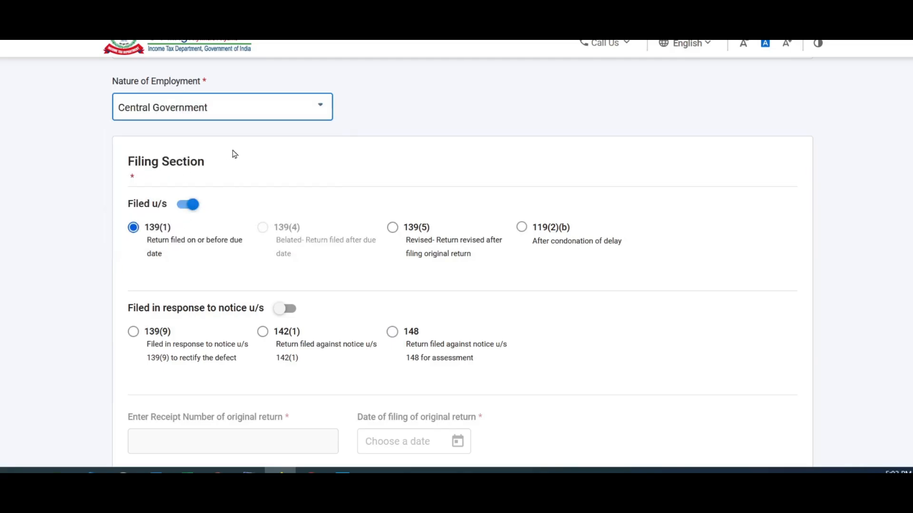
- Choose No for the new tax regime, drop the first account from refunds, and confirm
scroll(234, 154, down, 2)
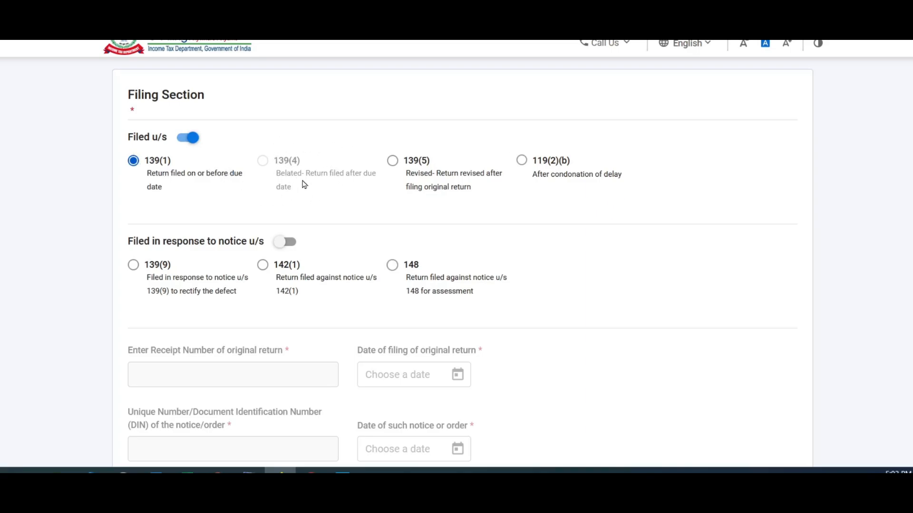
scroll(304, 184, down, 7)
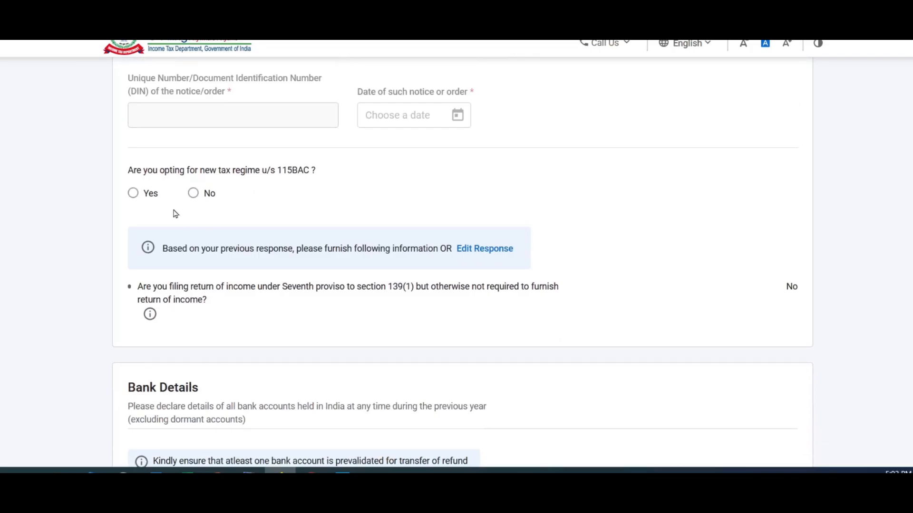
click(193, 193)
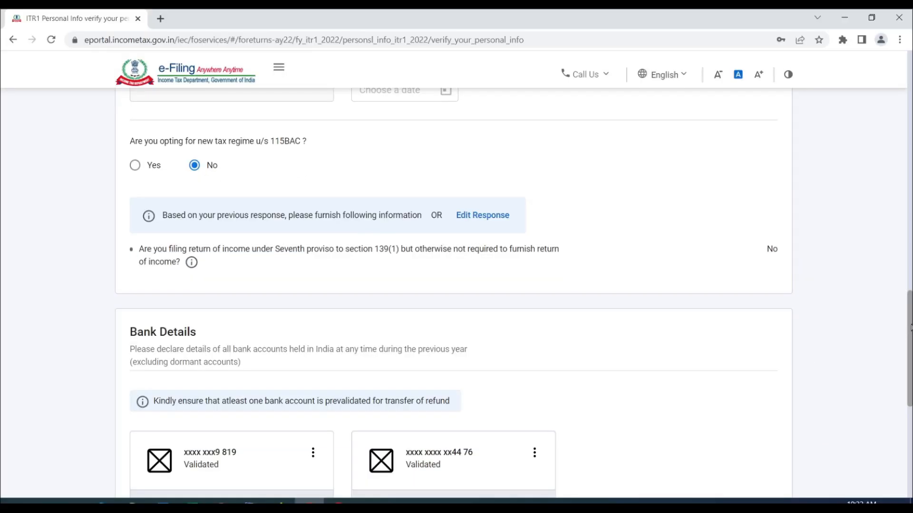
scroll(839, 371, down, 5)
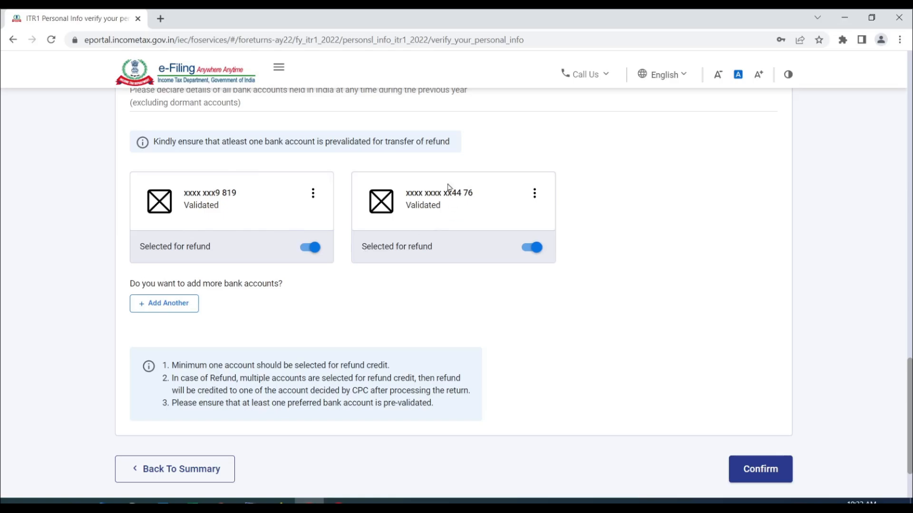
click(308, 249)
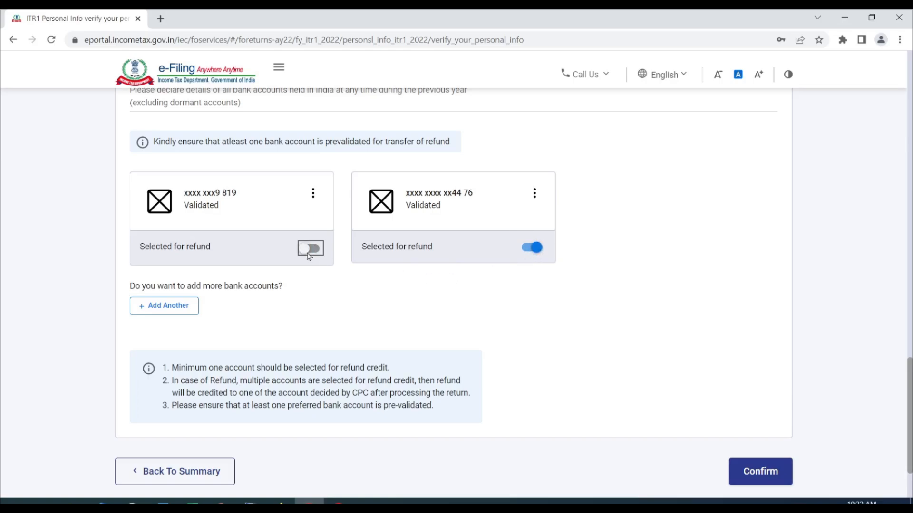
click(763, 471)
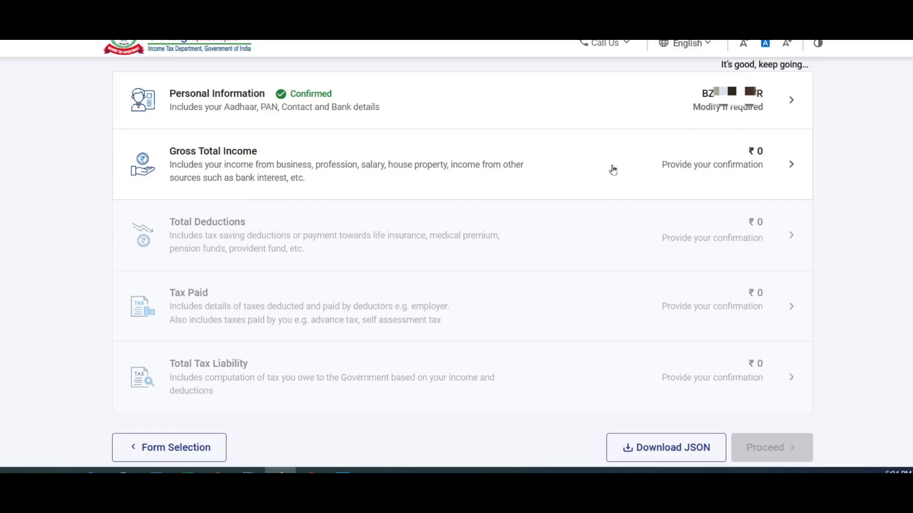
- Open Gross Total Income and skip the salary exemption questions
click(658, 163)
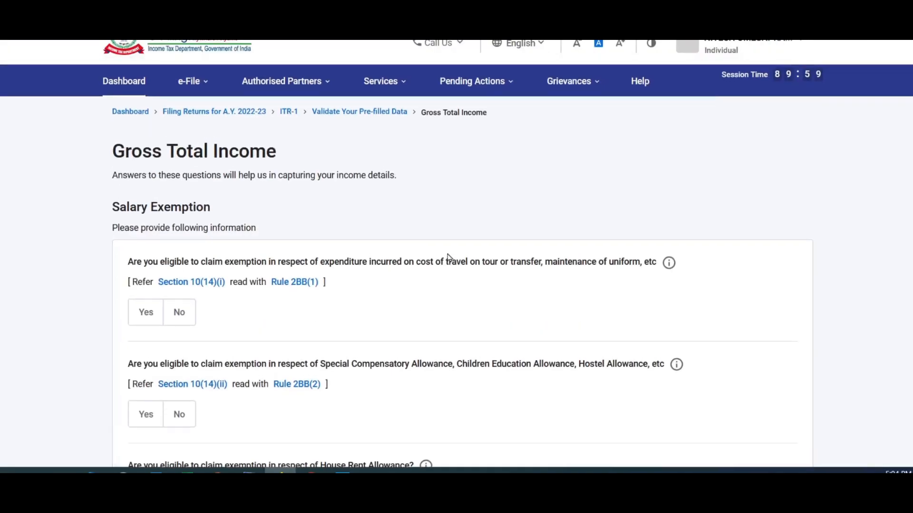
scroll(448, 257, down, 10)
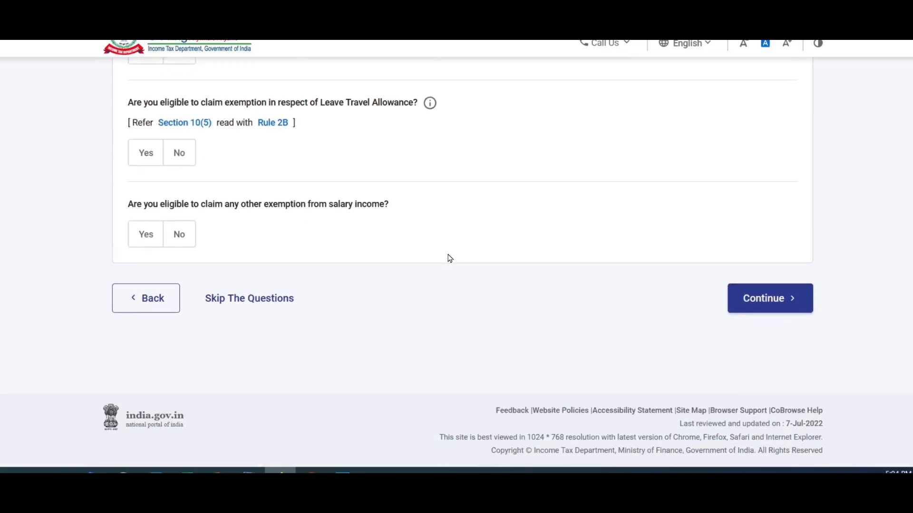
click(266, 306)
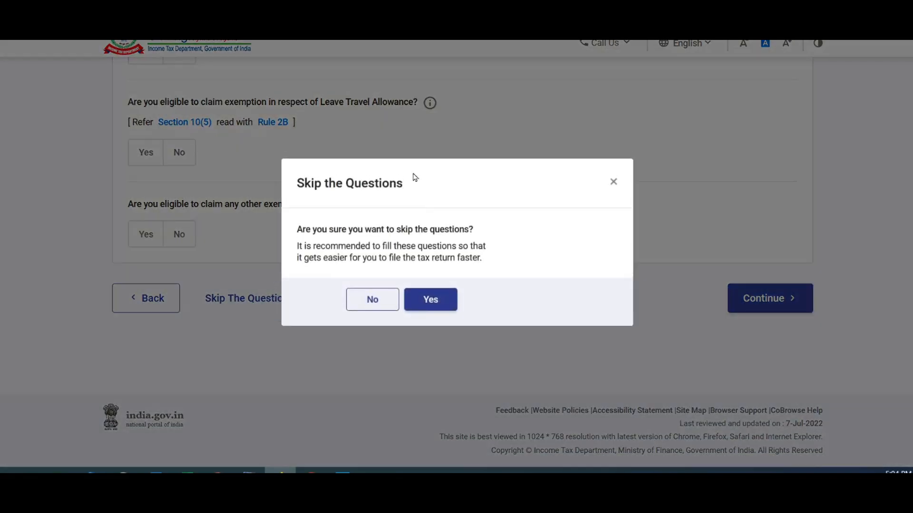
click(433, 300)
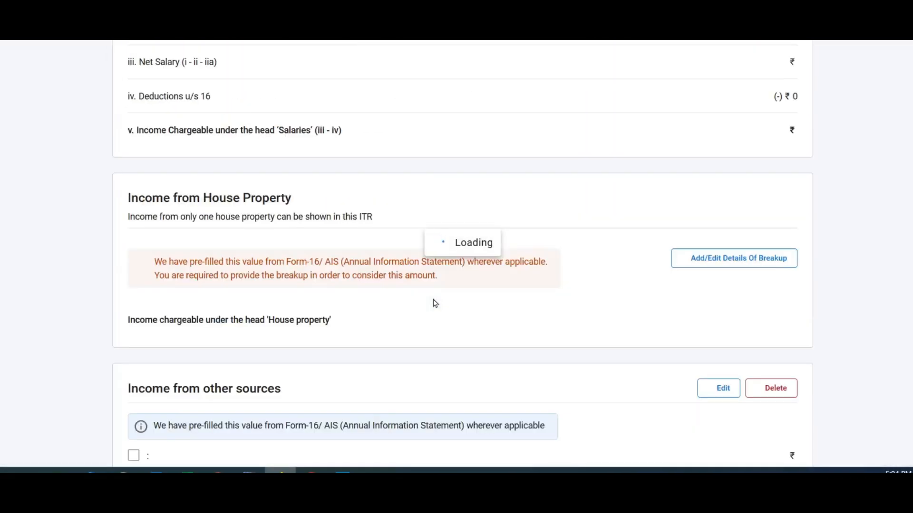
scroll(433, 303, down, 3)
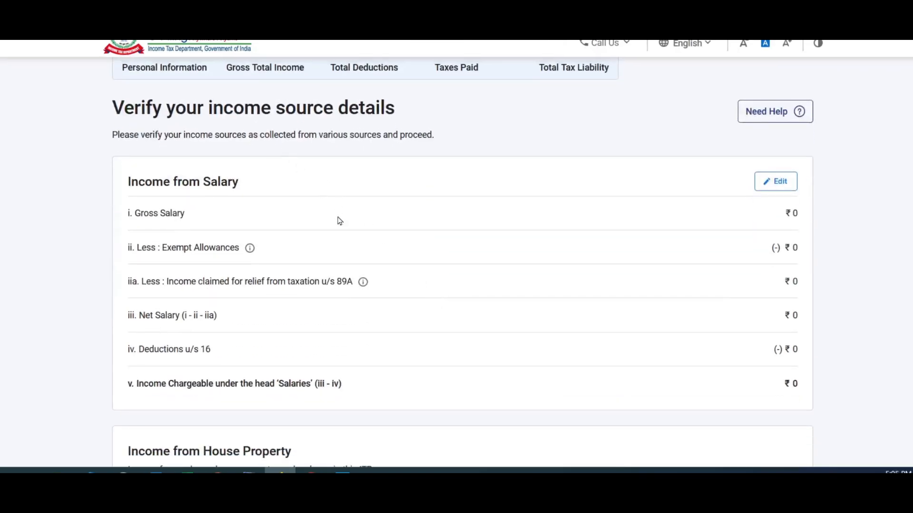
scroll(260, 217, down, 1)
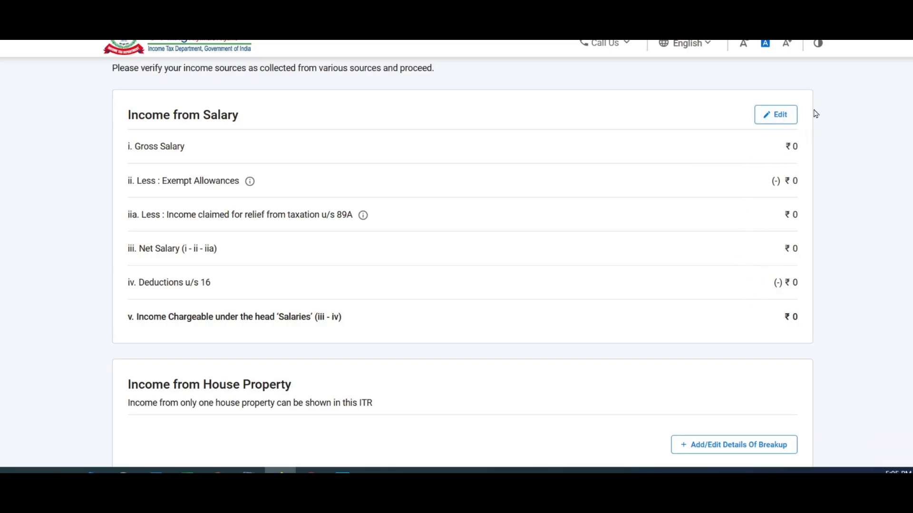
- Open the Income from Salary edit form, then switch to the Excel income workbook
click(775, 117)
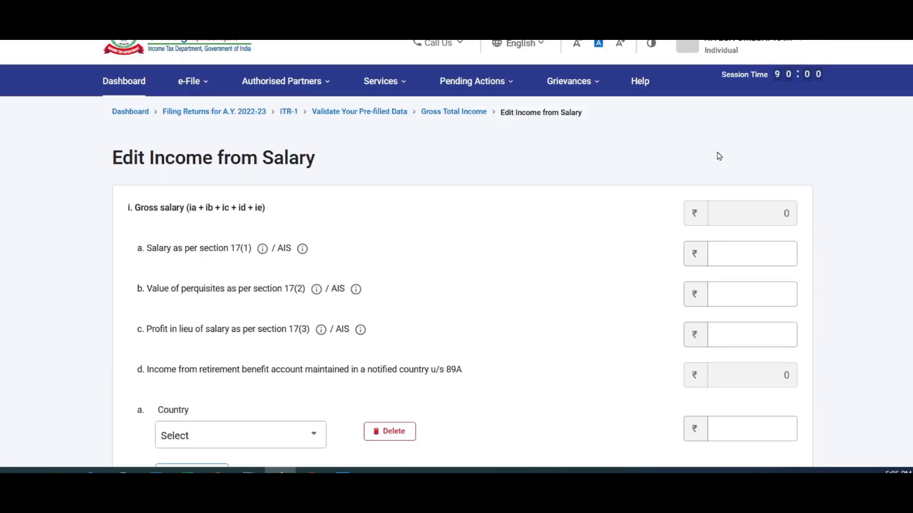
scroll(719, 156, down, 2)
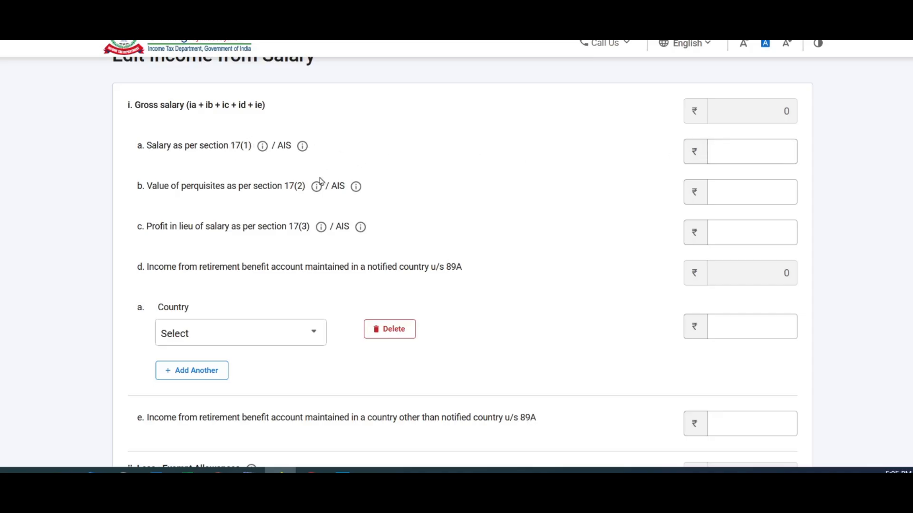
click(186, 470)
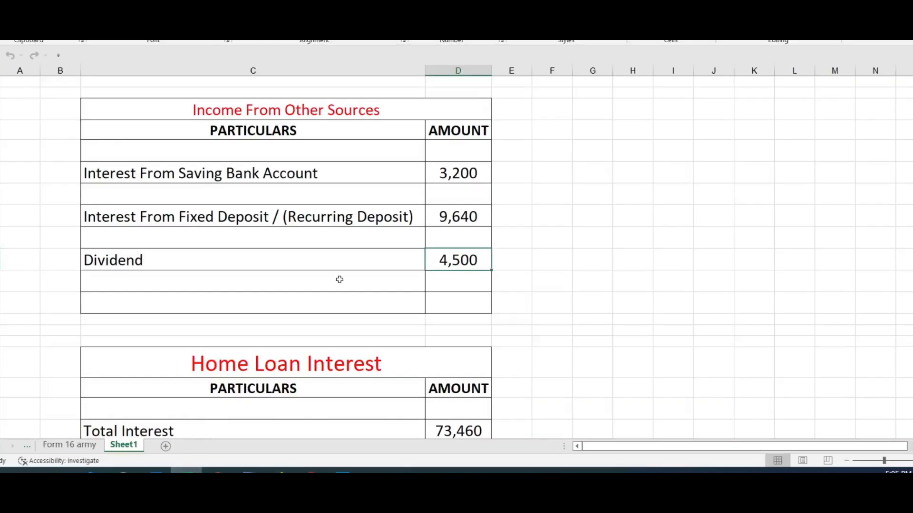
- Find the Gross Salary of 620,806 on the Form 16 army sheet, then return to the browser
key(ctrl+Page_Up)
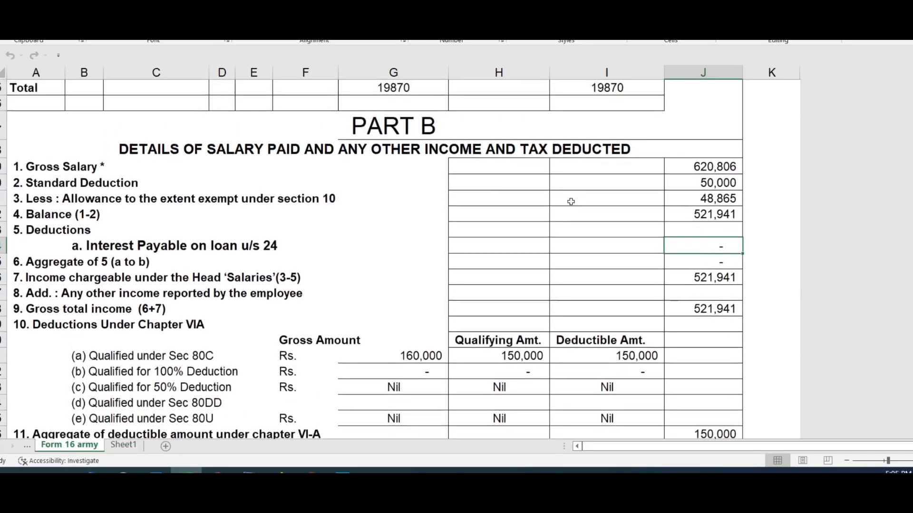
click(71, 168)
drag(43, 169, 285, 172)
click(109, 169)
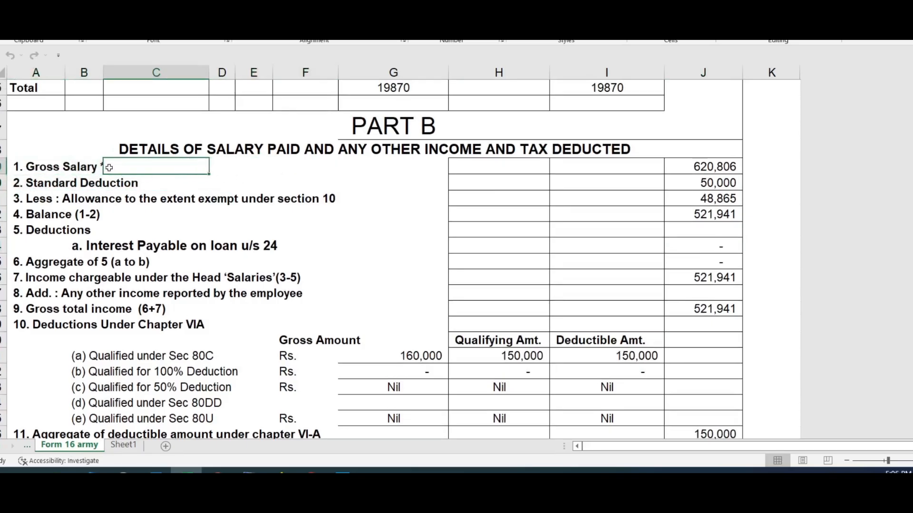
click(89, 167)
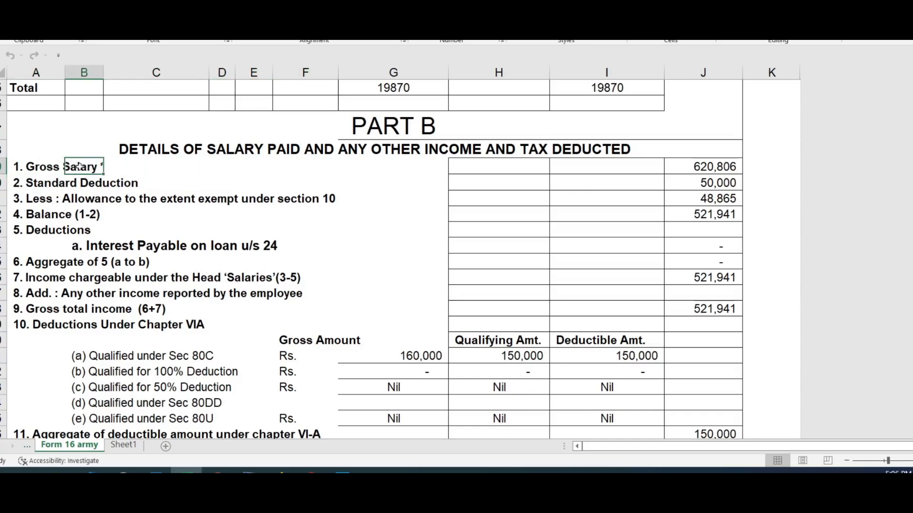
drag(16, 171, 727, 170)
click(727, 169)
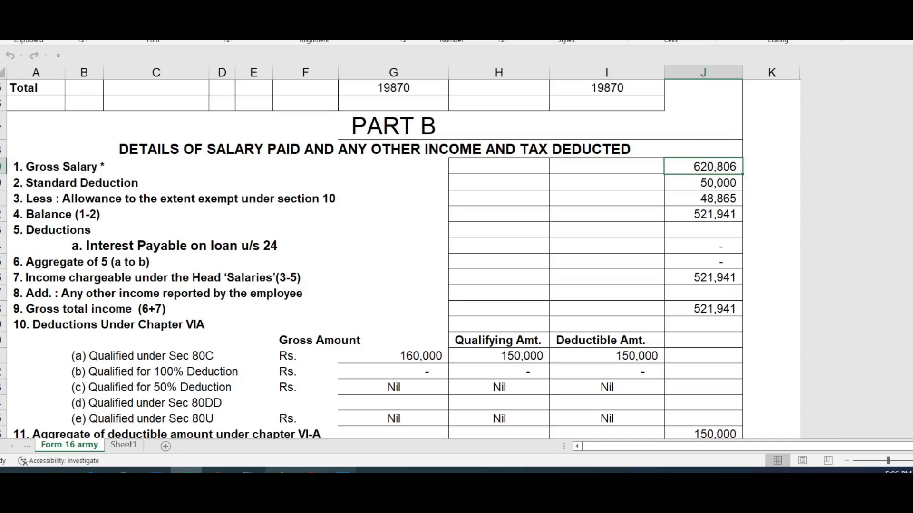
click(281, 471)
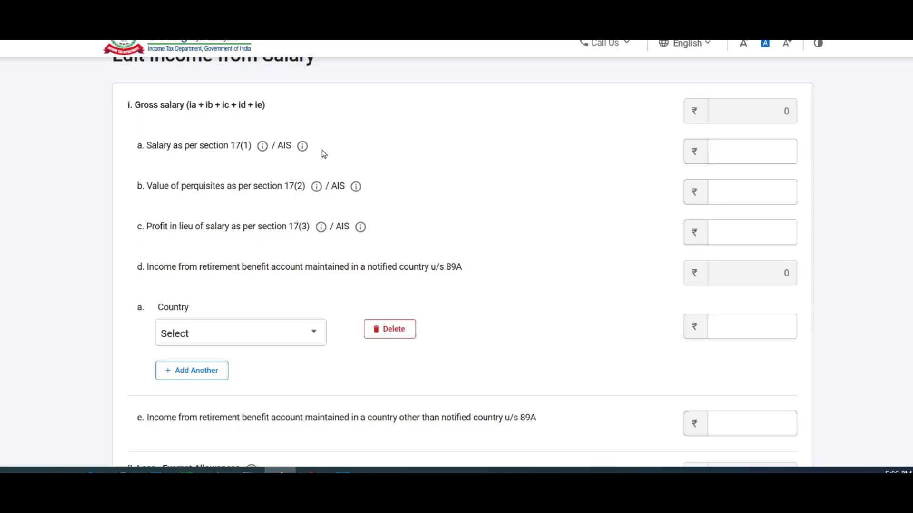
- Enter 620806 as the section 17(1) salary
click(750, 152)
text(620806)
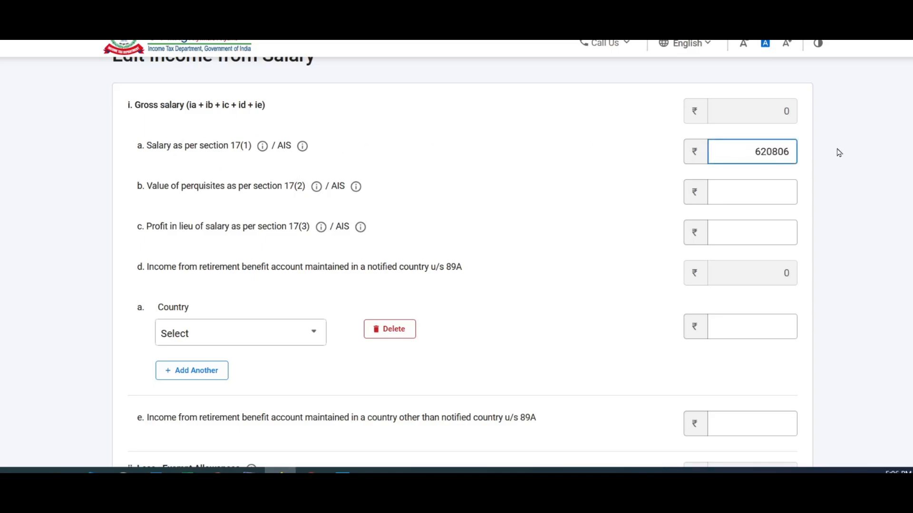
click(839, 152)
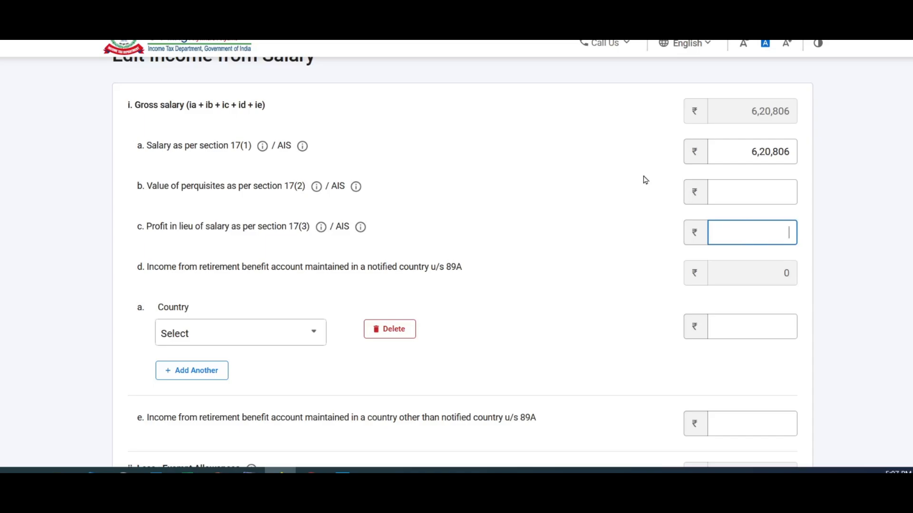
scroll(645, 180, down, 2)
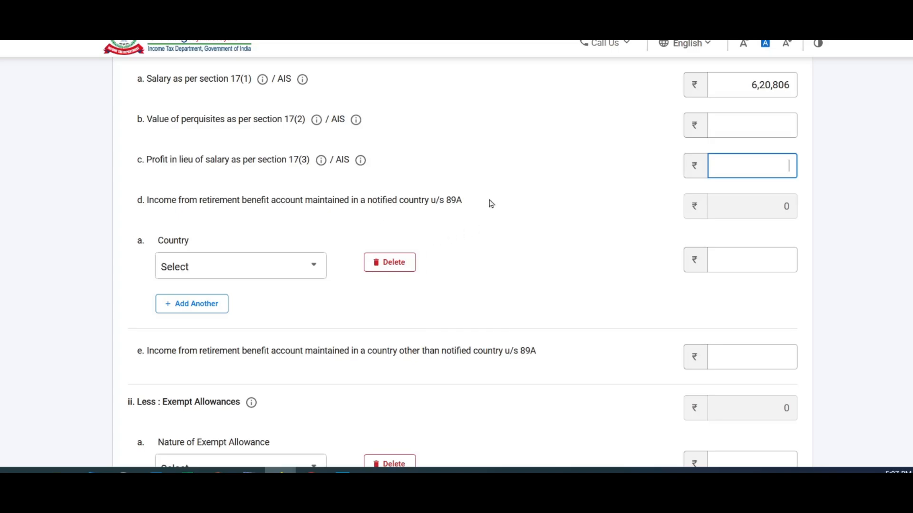
- Add, then delete, a United States of America retirement-benefit country row, and bring up Excel's Form 16 sheet
click(281, 266)
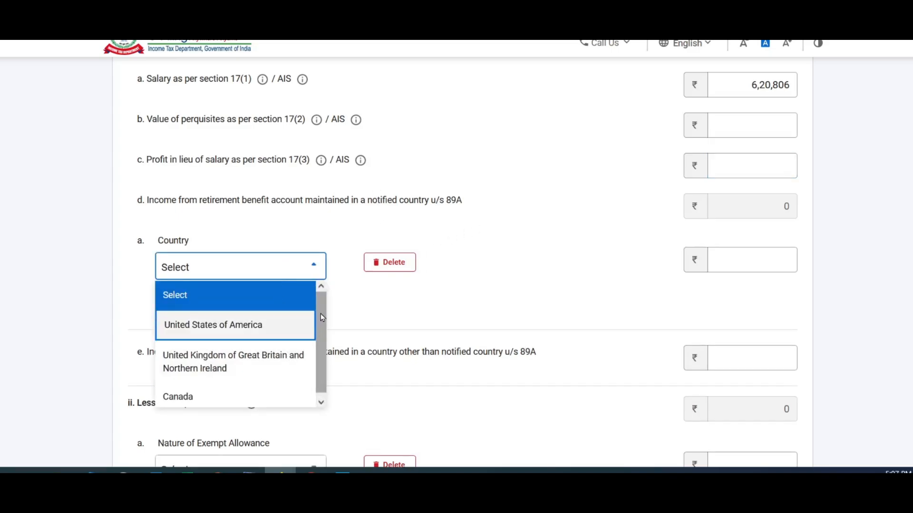
click(248, 325)
click(726, 263)
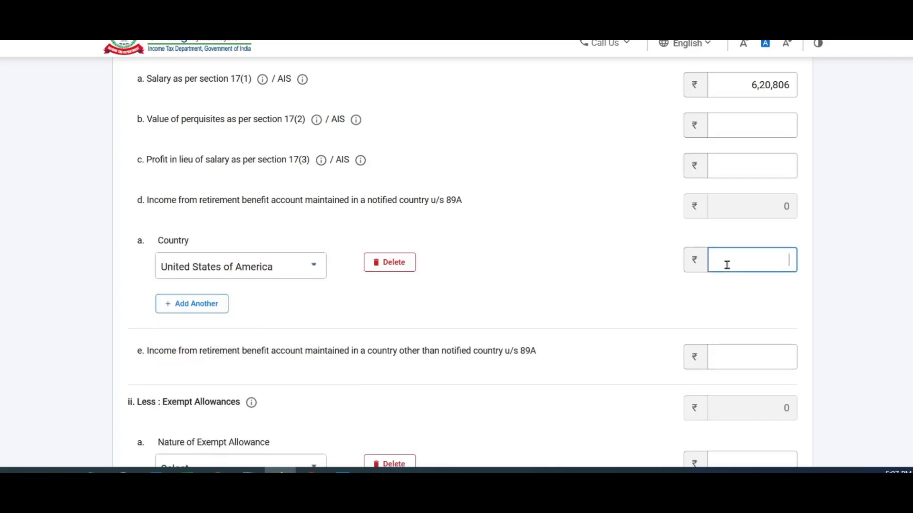
text(333)
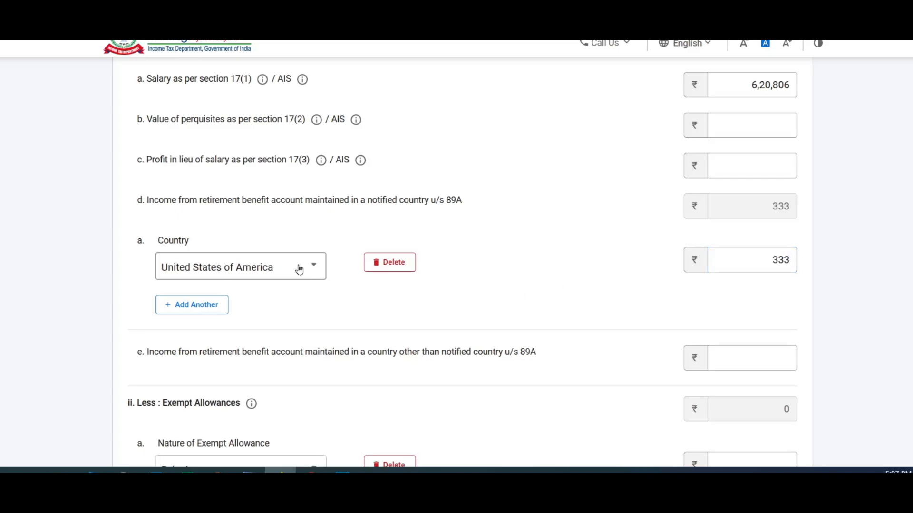
click(298, 267)
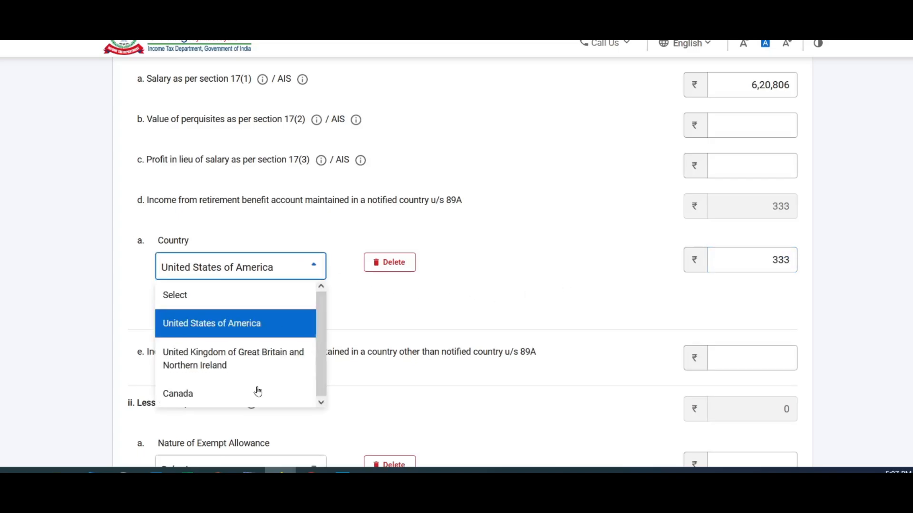
click(490, 265)
scroll(490, 265, down, 1)
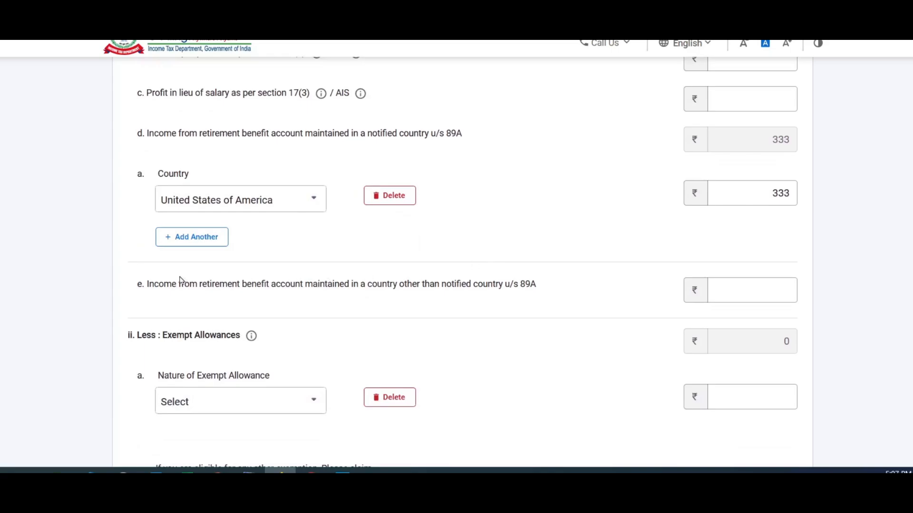
click(761, 290)
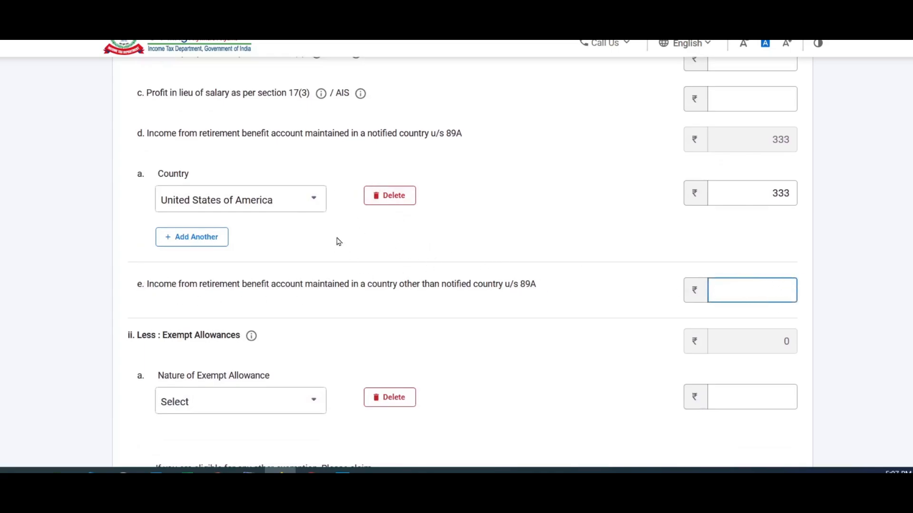
click(407, 196)
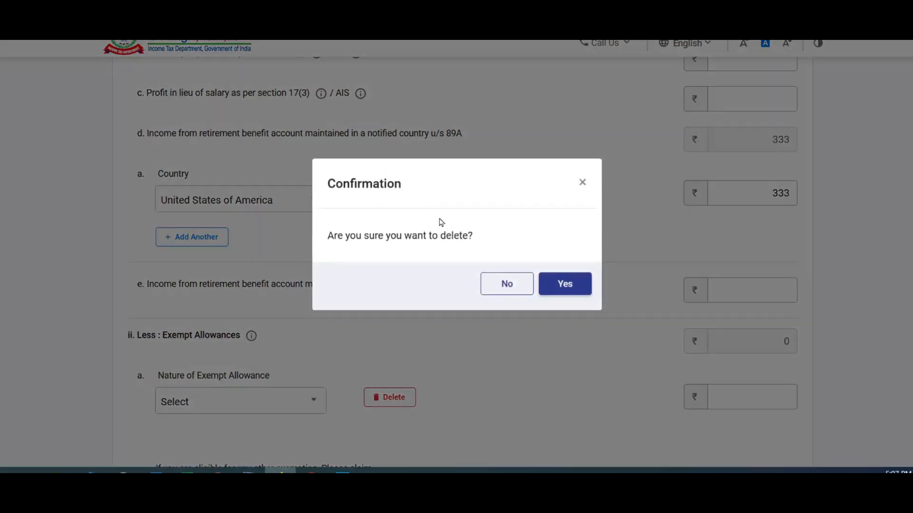
click(565, 282)
scroll(644, 210, down, 4)
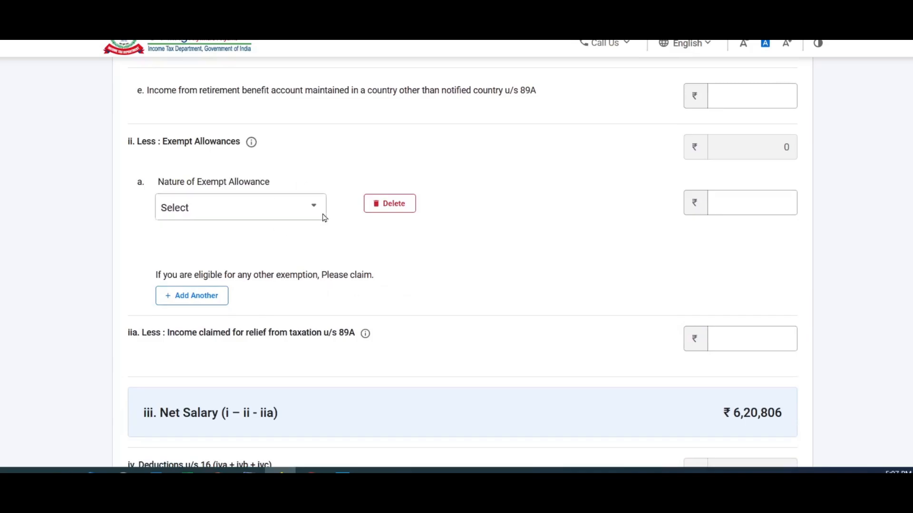
click(187, 472)
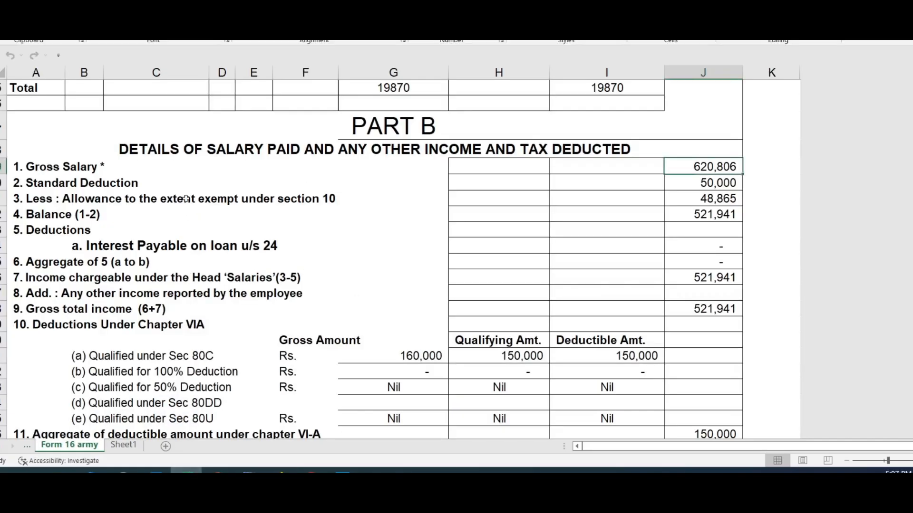
click(694, 183)
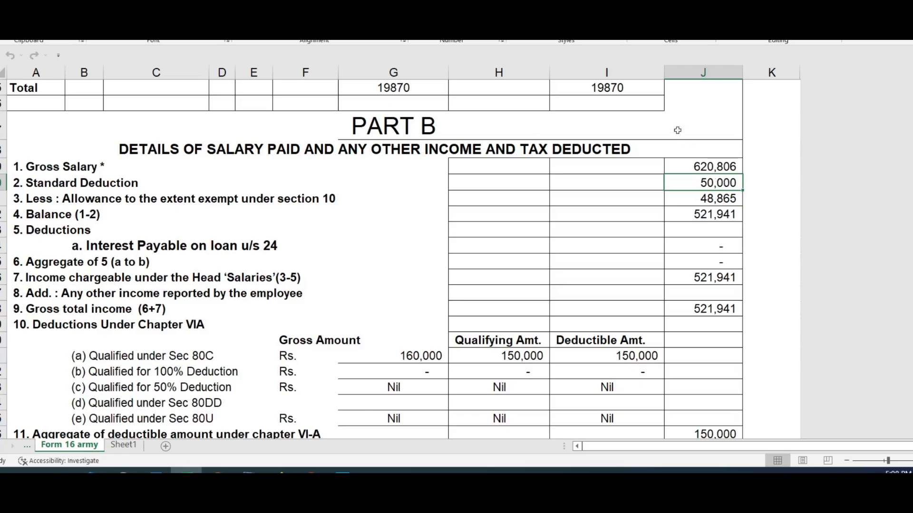
click(92, 200)
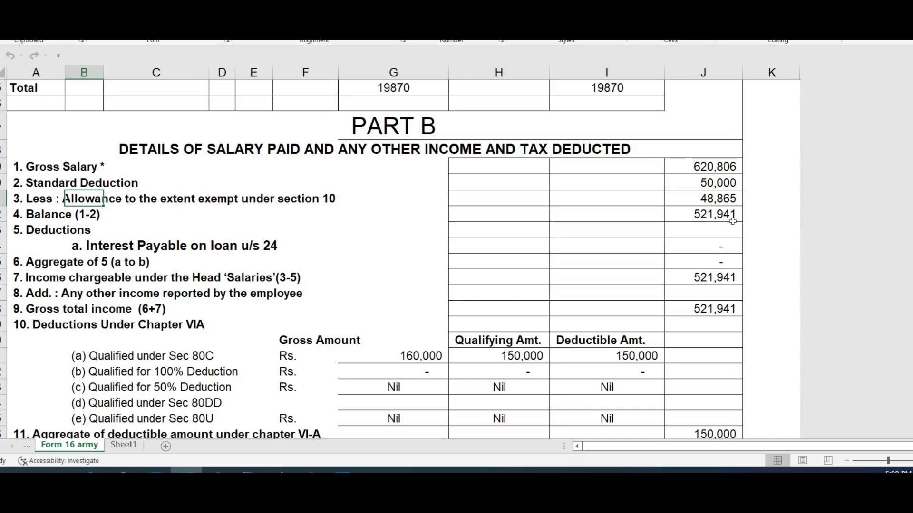
click(726, 198)
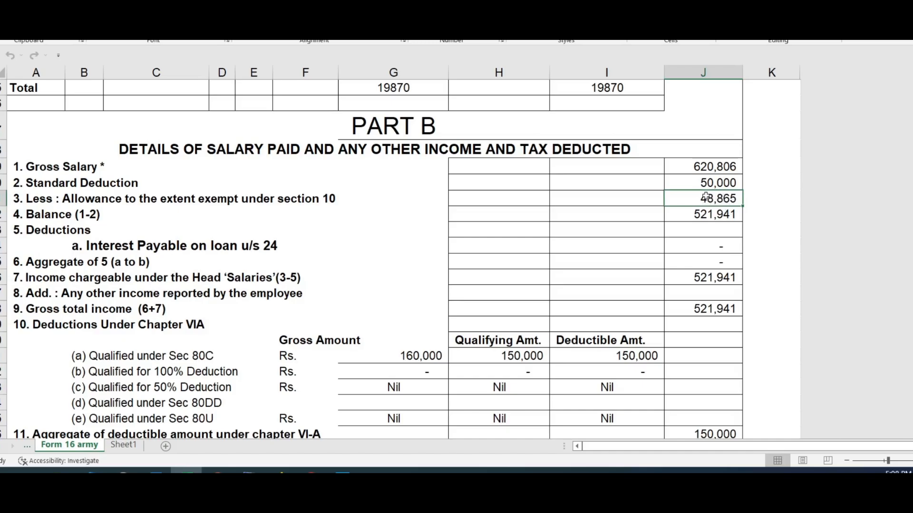
click(281, 472)
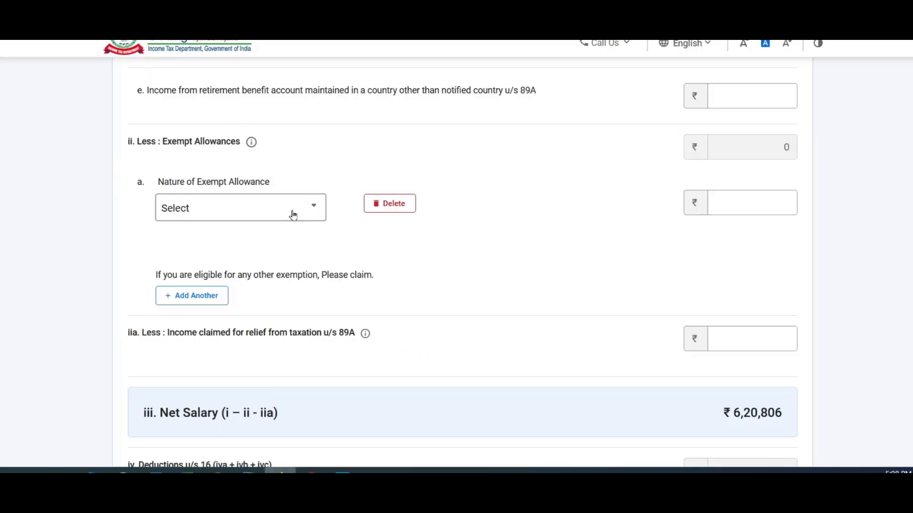
click(186, 471)
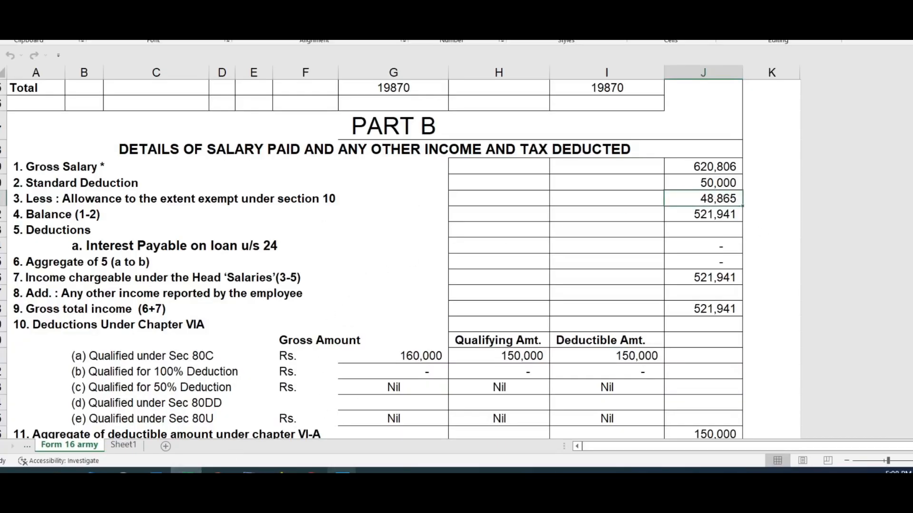
click(281, 471)
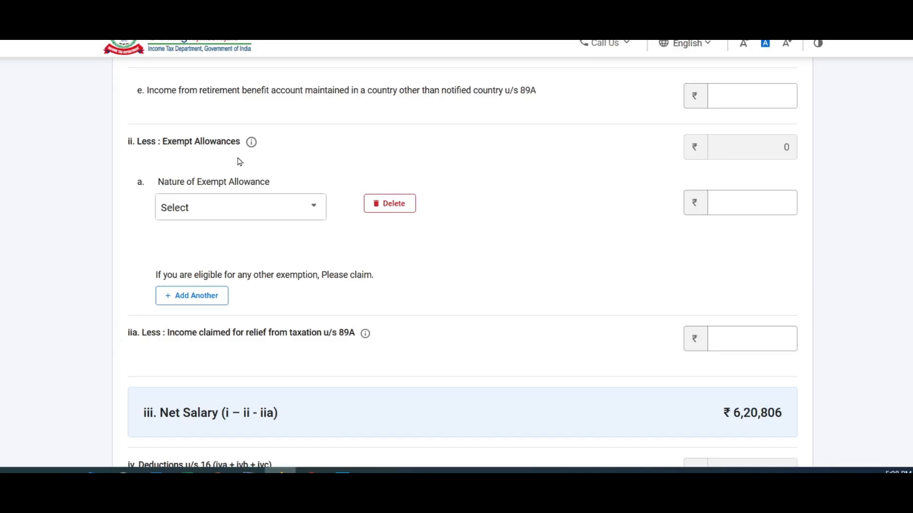
click(186, 472)
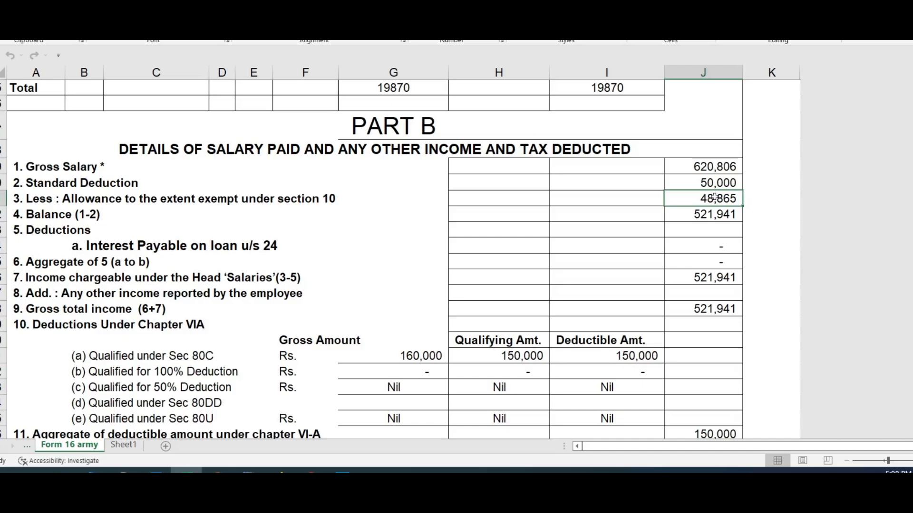
click(287, 199)
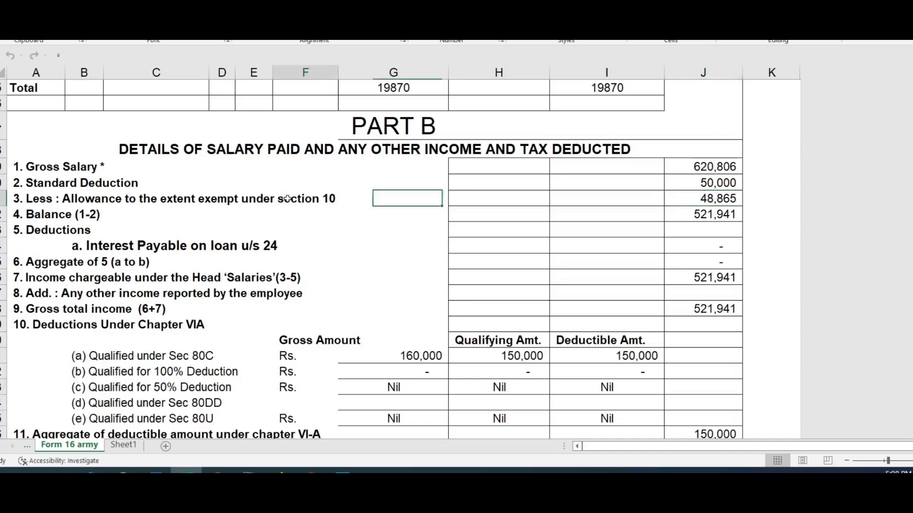
click(692, 199)
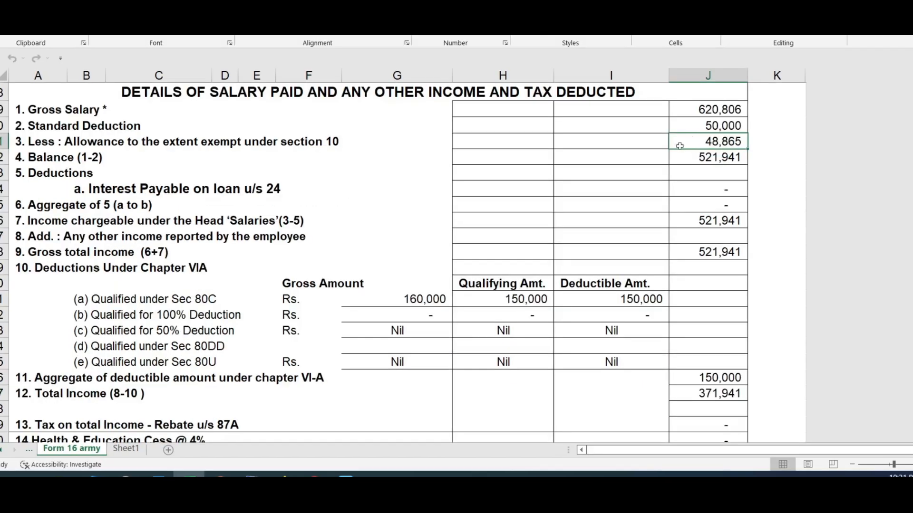
click(384, 144)
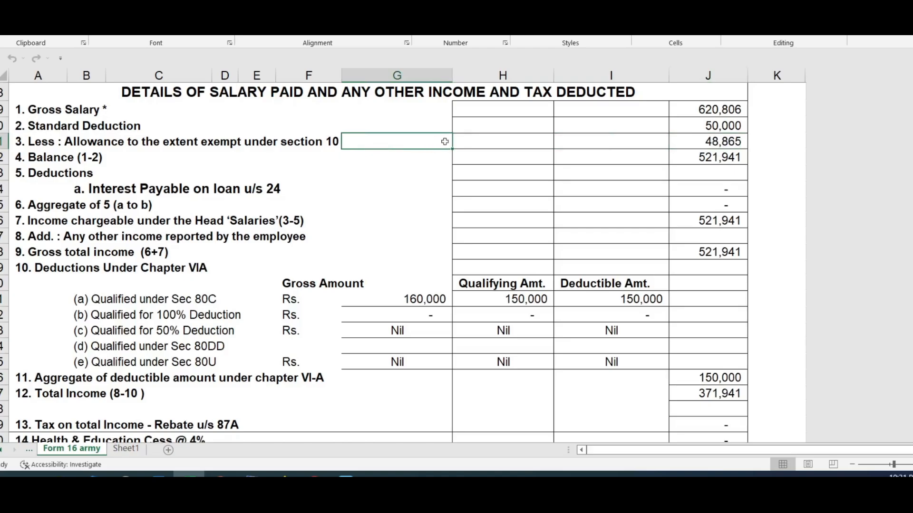
click(736, 143)
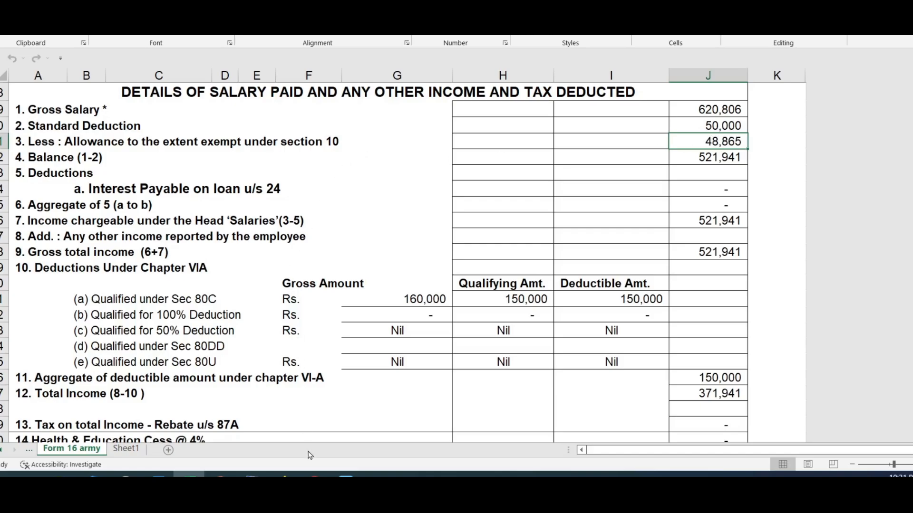
- Open the Nature of Exempt Allowance list and browse the available allowance types
click(284, 475)
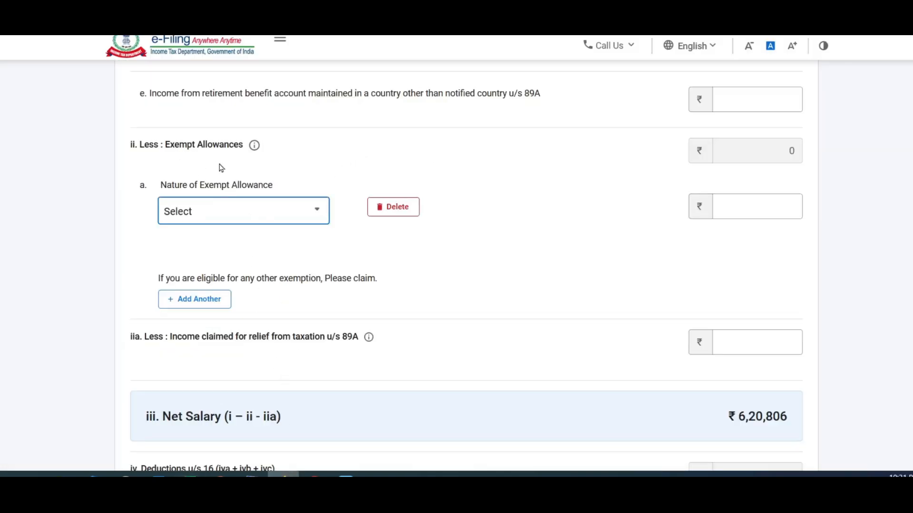
scroll(240, 160, down, 1)
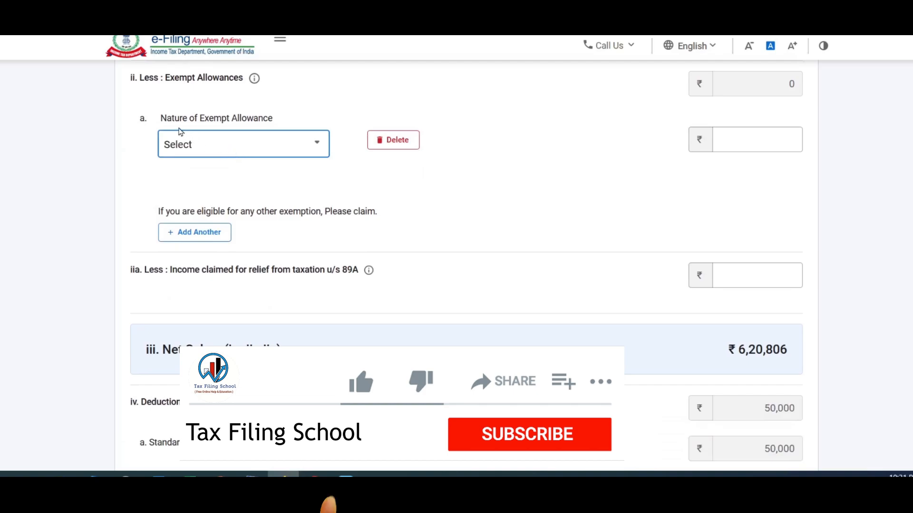
click(307, 144)
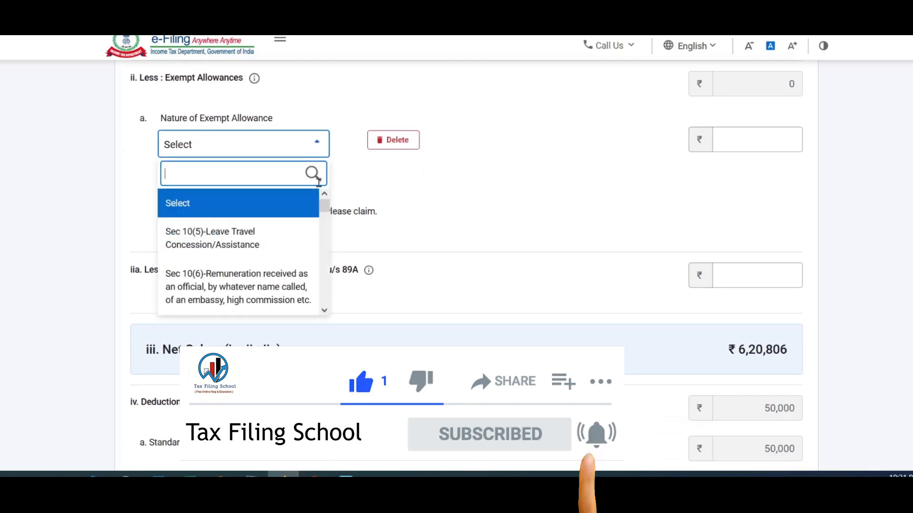
scroll(326, 212, down, 2)
drag(327, 212, 324, 299)
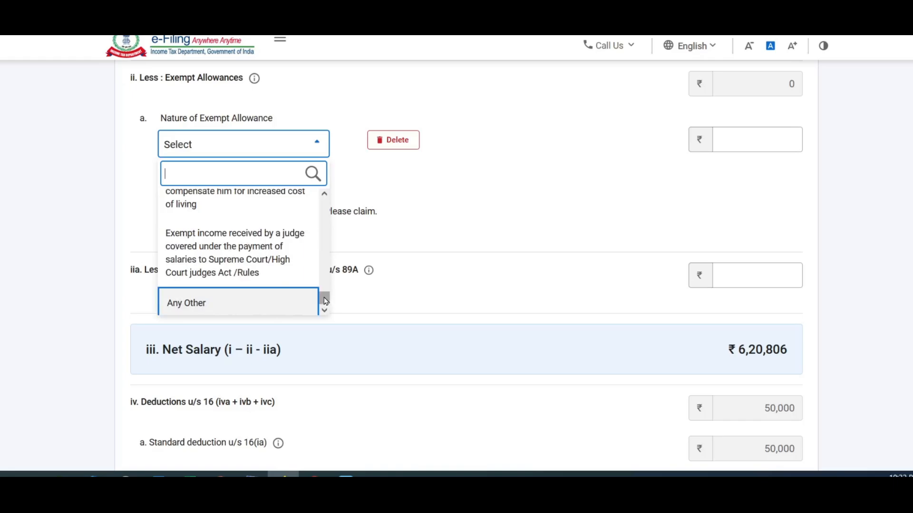
drag(325, 299, 330, 213)
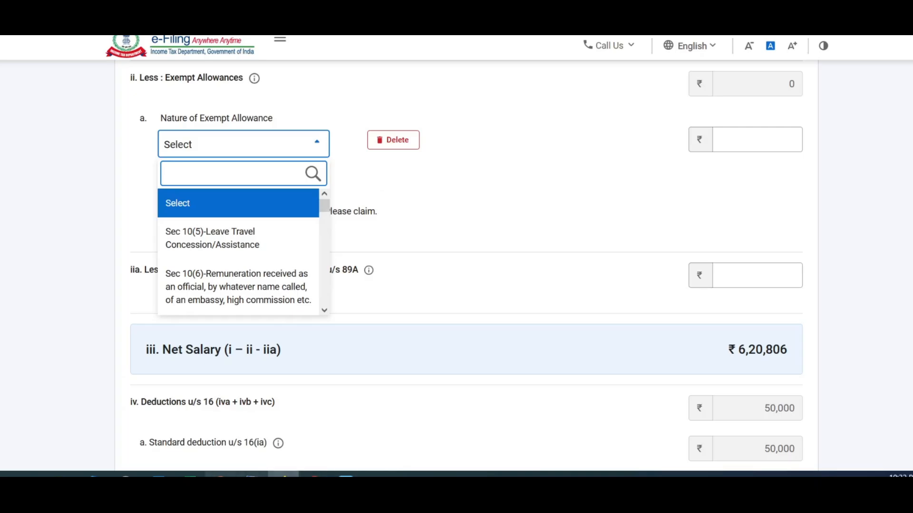
- Check the 48,865 allowance in Form 16, then select Sec 10(14)(i) prescribed allowances
click(189, 475)
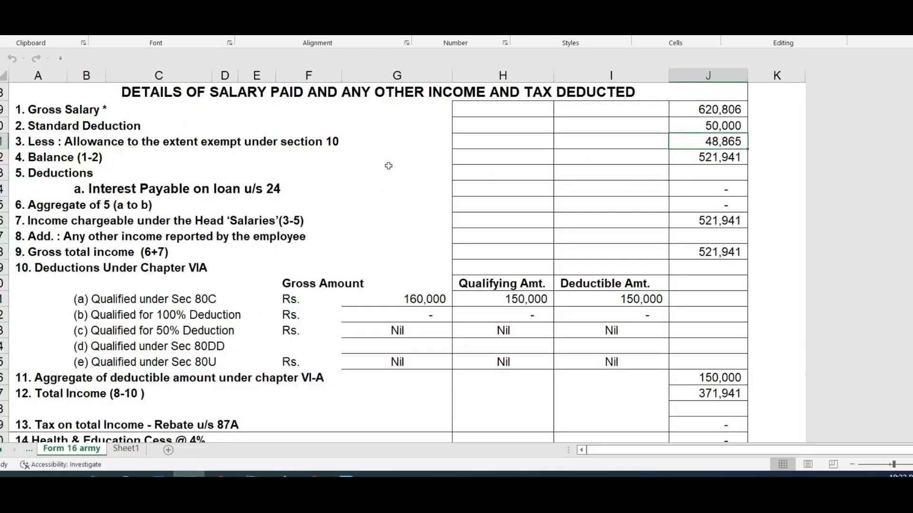
drag(317, 141, 723, 142)
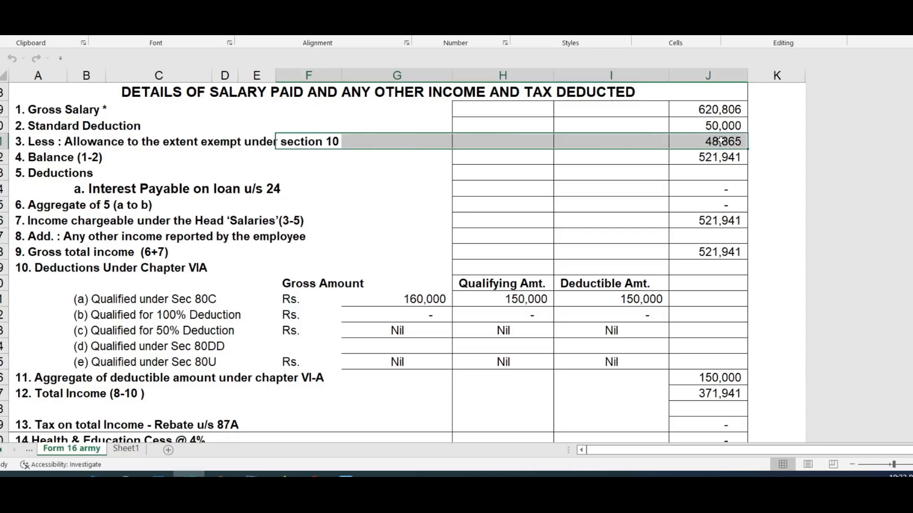
click(724, 144)
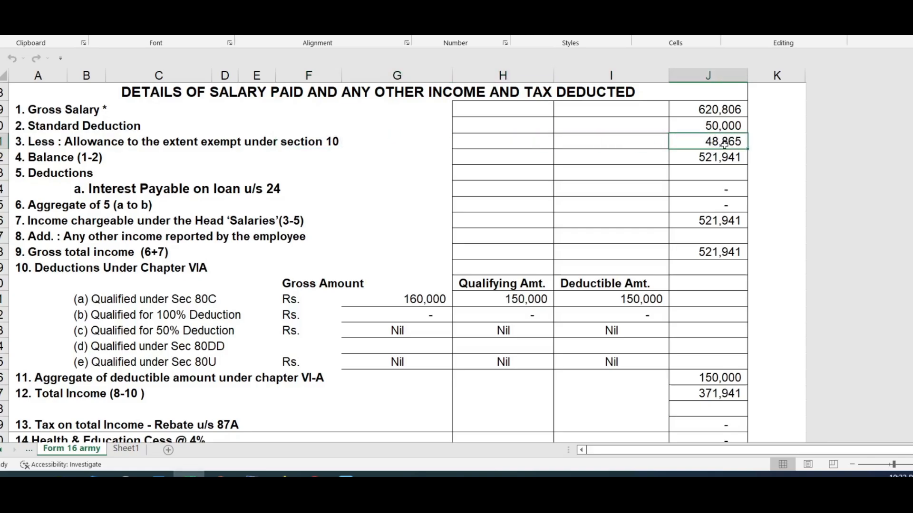
click(290, 473)
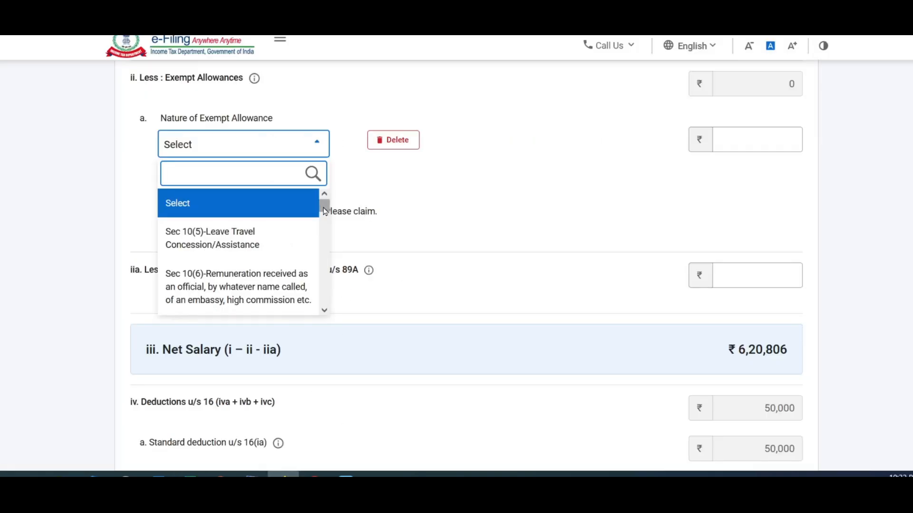
drag(326, 208, 325, 273)
click(247, 250)
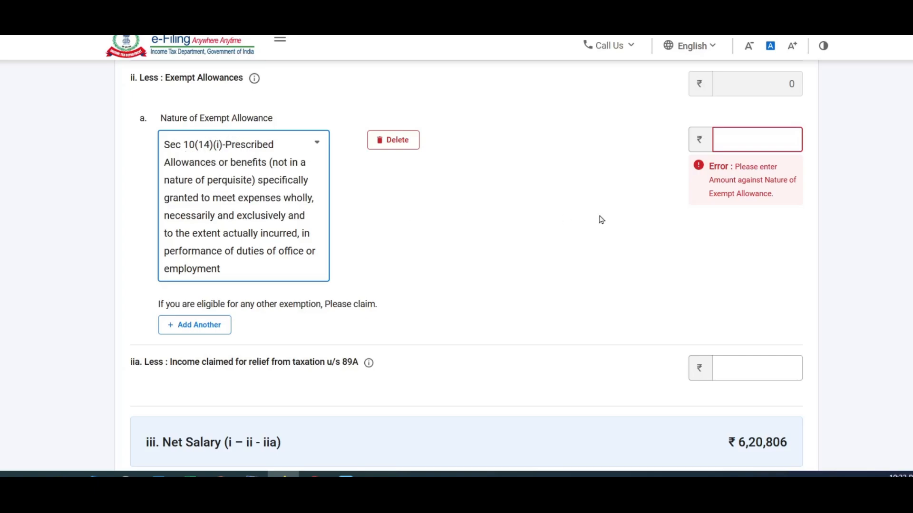
- Try Sec 10(14)(ii) as the exempt allowance type
click(737, 142)
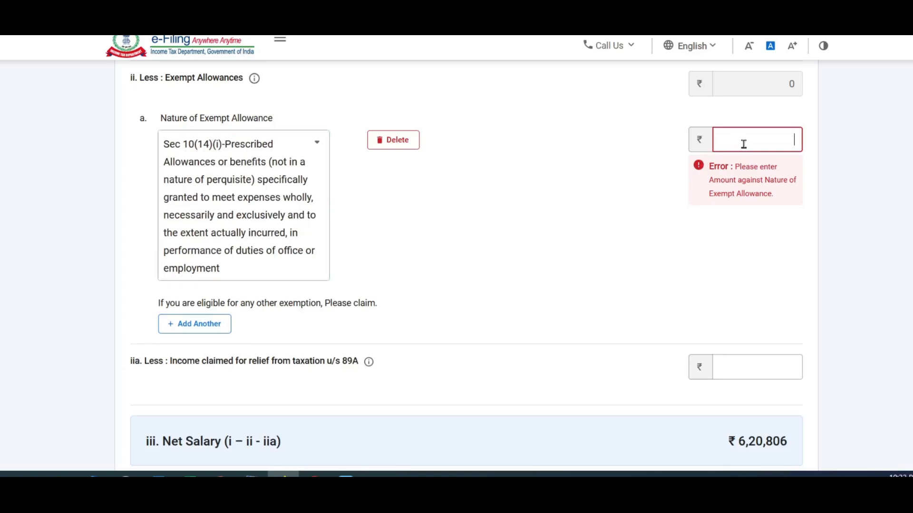
click(305, 163)
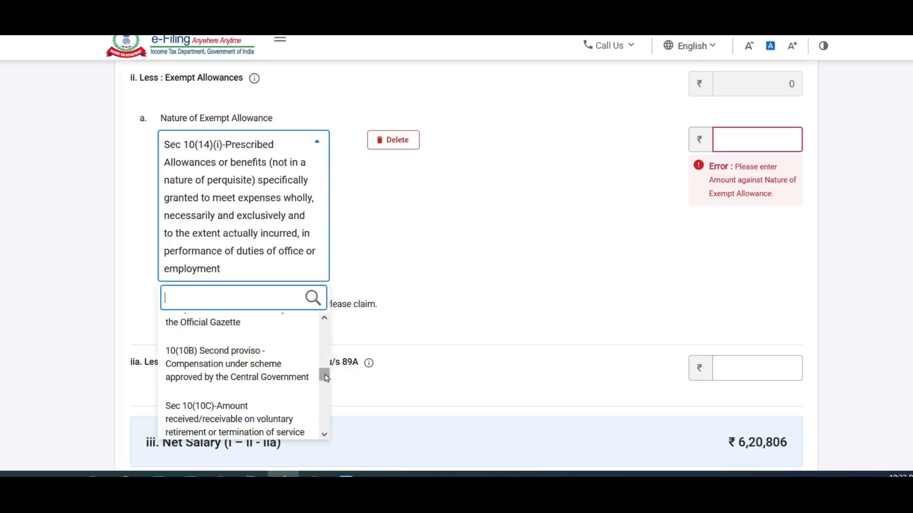
drag(326, 377, 327, 416)
click(267, 370)
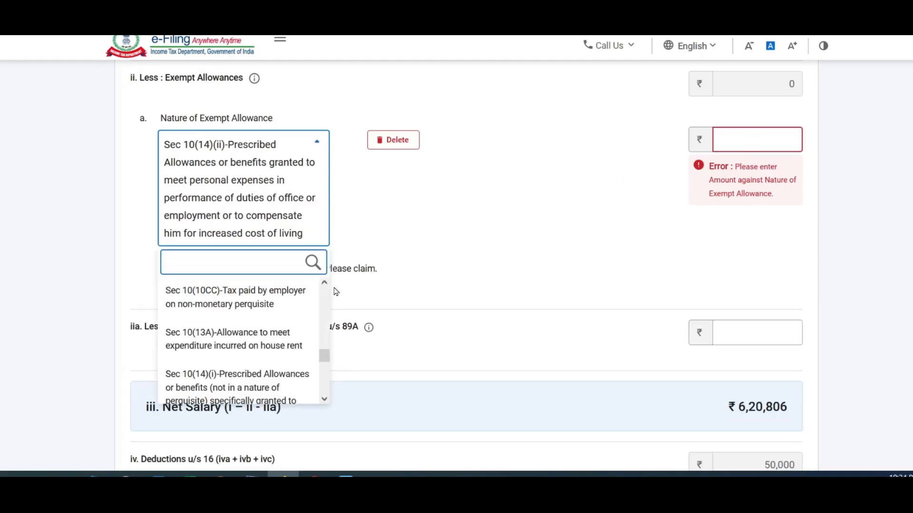
- Switch the allowance type to Any Other, described 'Exempt Allowance as per form 16'
drag(324, 355, 329, 390)
click(226, 394)
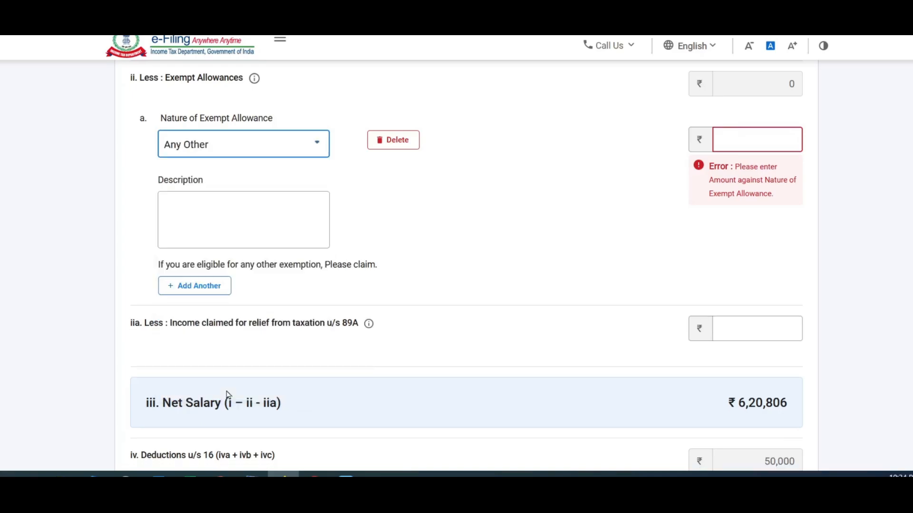
click(241, 219)
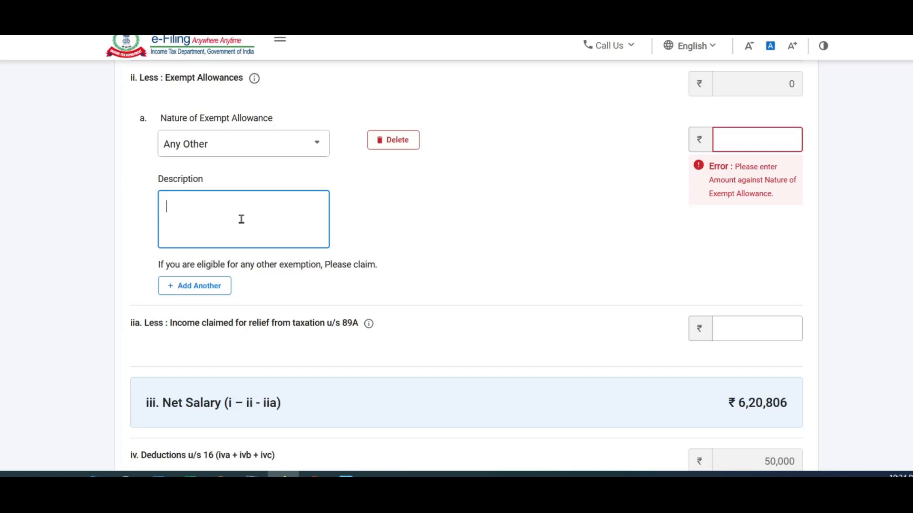
text(Exempt Allowance)
text(as per form 16)
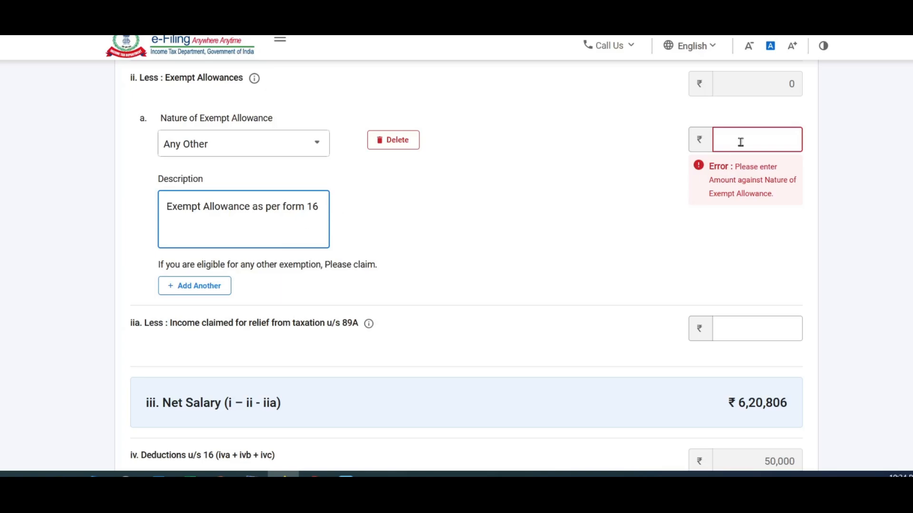
- Reopen the exempt allowance type list to review the options again
click(759, 137)
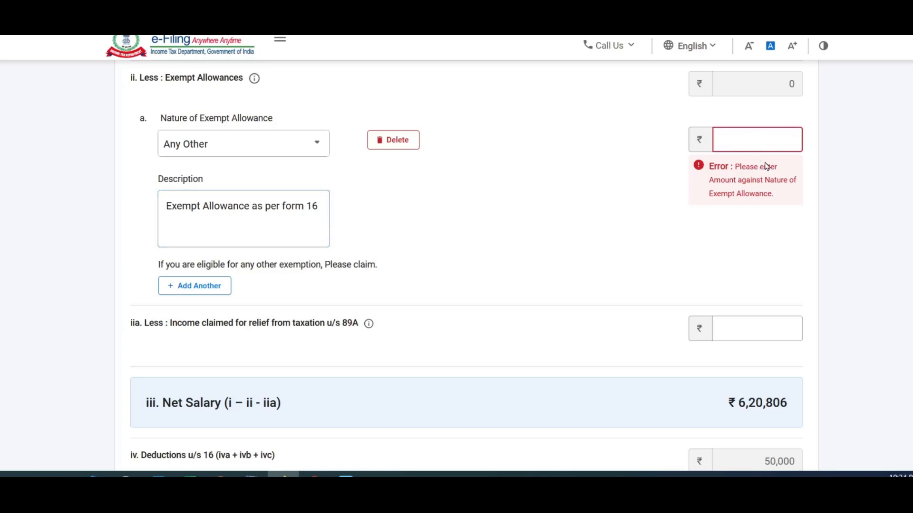
click(281, 150)
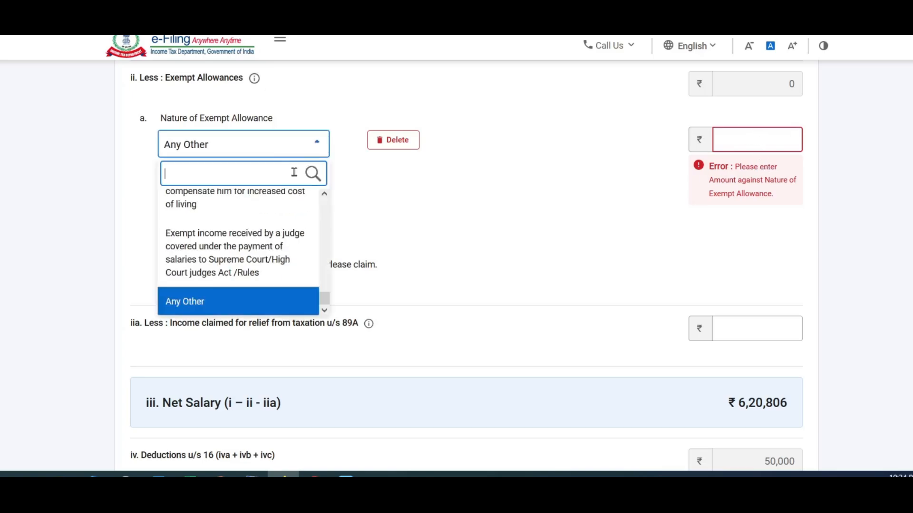
drag(327, 300, 322, 280)
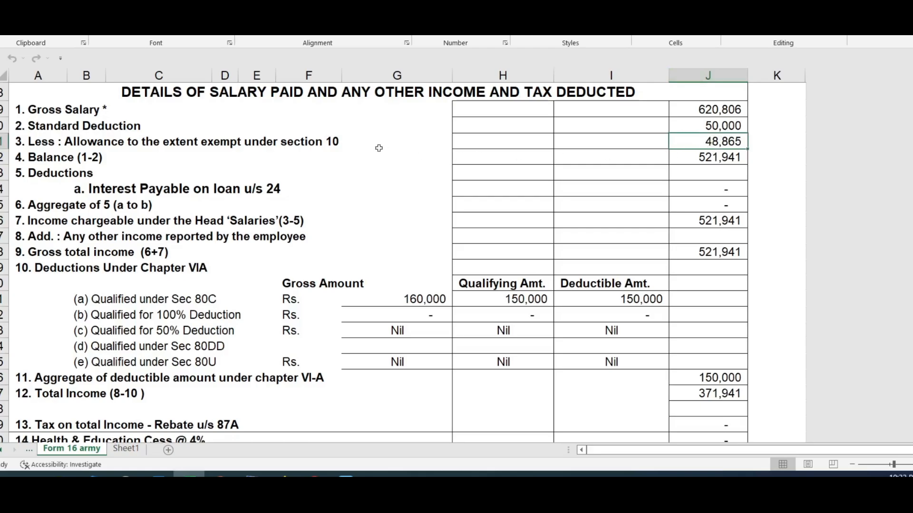
- Enter 48865 as the exempt allowance amount, reducing Net Salary to ₹5,71,941
click(283, 475)
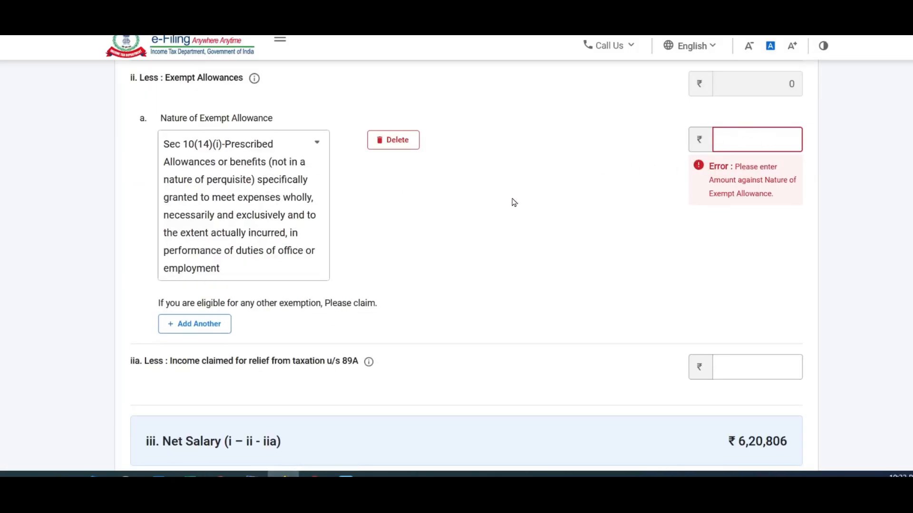
click(189, 476)
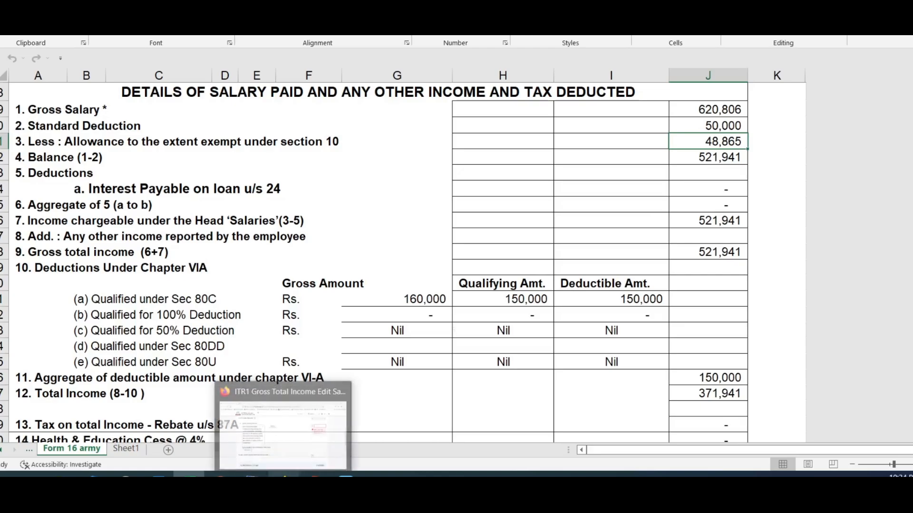
click(284, 475)
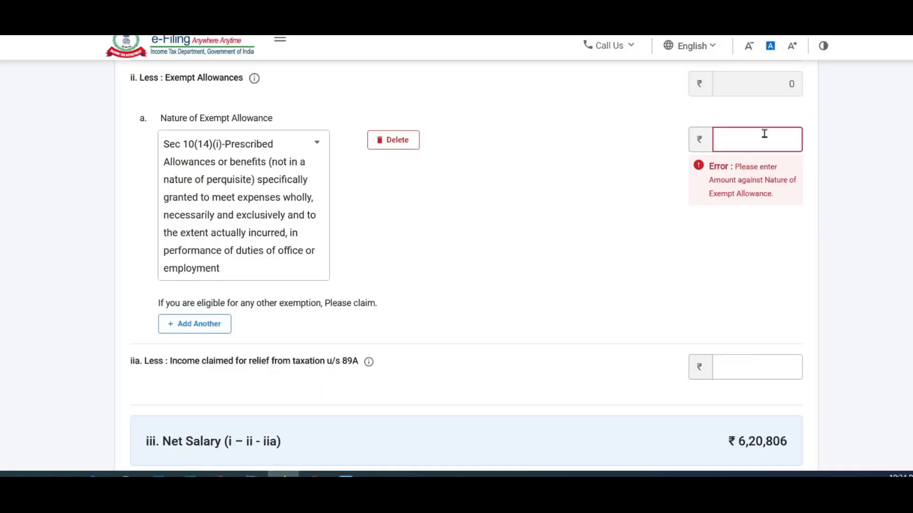
text(48865)
click(557, 258)
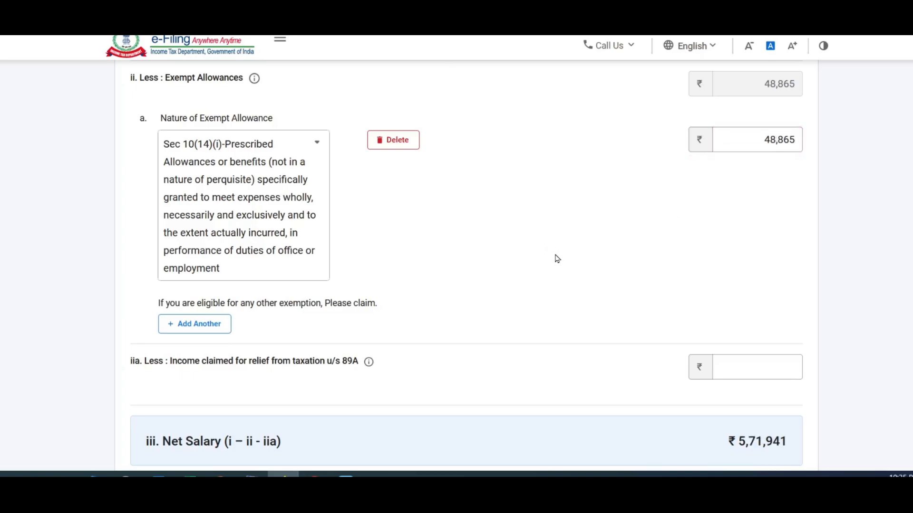
scroll(557, 258, down, 3)
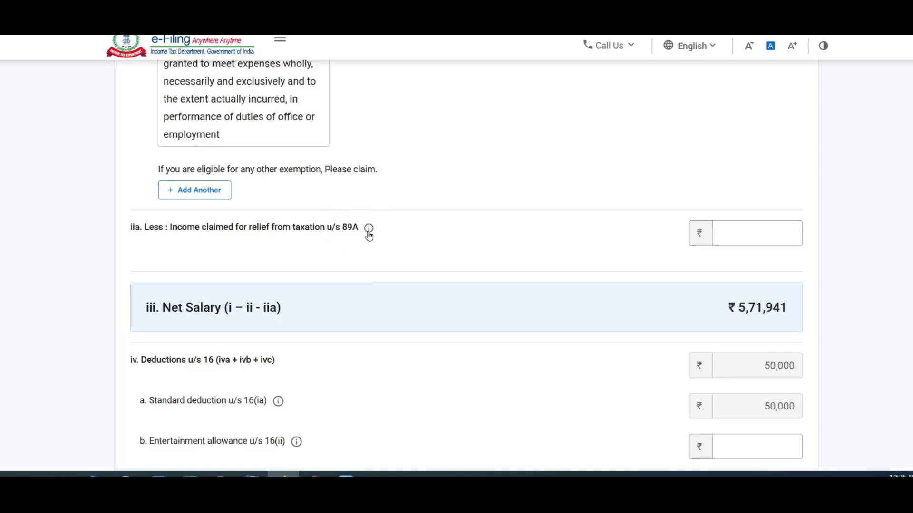
- Compare the portal's 50,000 standard deduction against the Form 16 sheet
scroll(369, 236, up, 7)
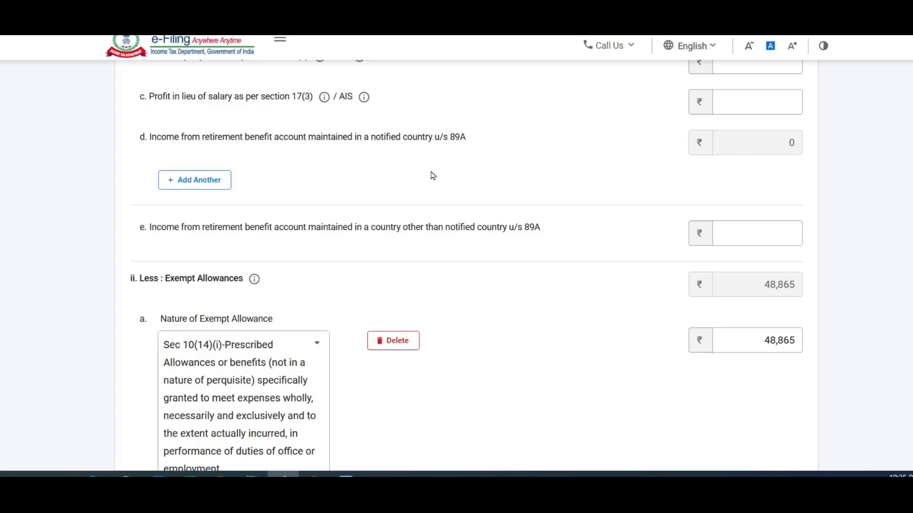
scroll(432, 176, down, 7)
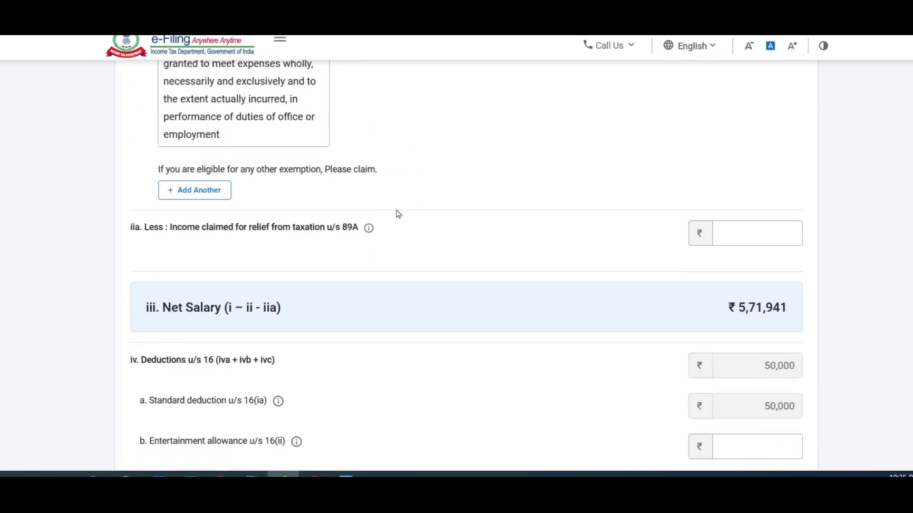
scroll(477, 245, up, 7)
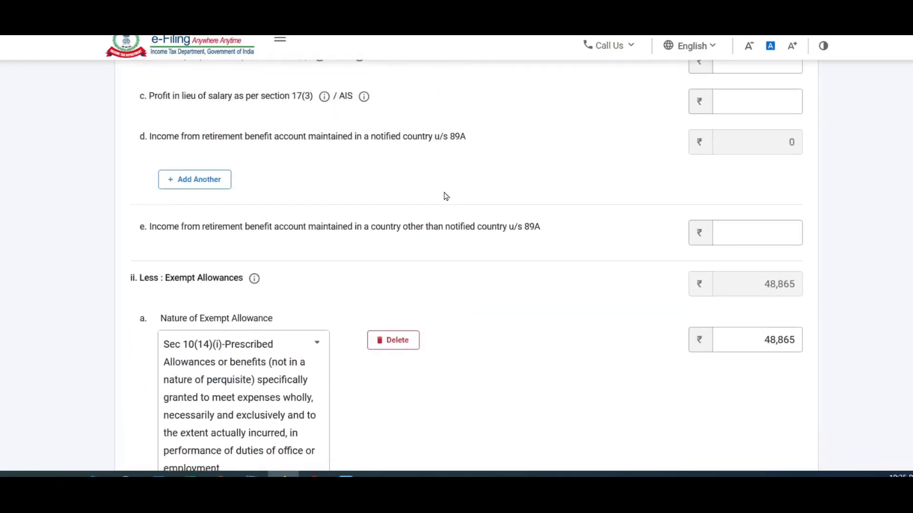
scroll(444, 195, down, 6)
scroll(353, 299, down, 3)
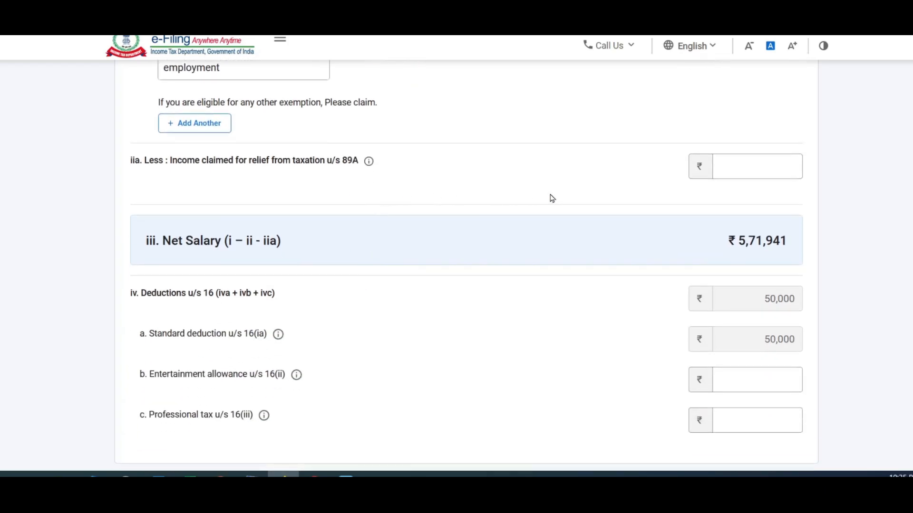
scroll(548, 202, up, 6)
scroll(550, 200, down, 7)
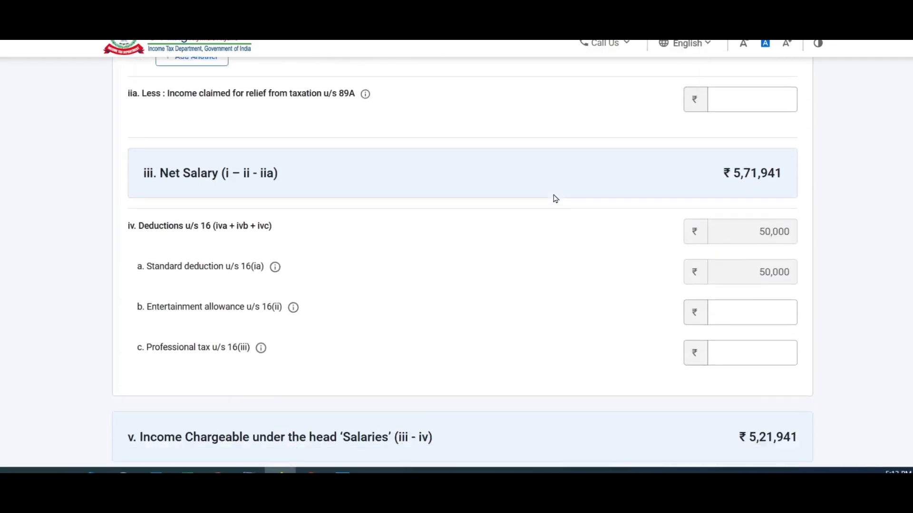
scroll(468, 192, down, 2)
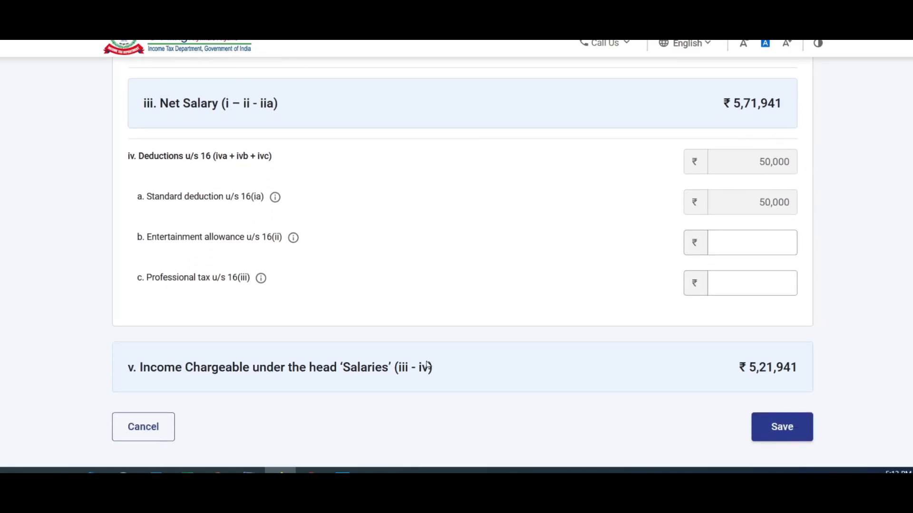
click(186, 471)
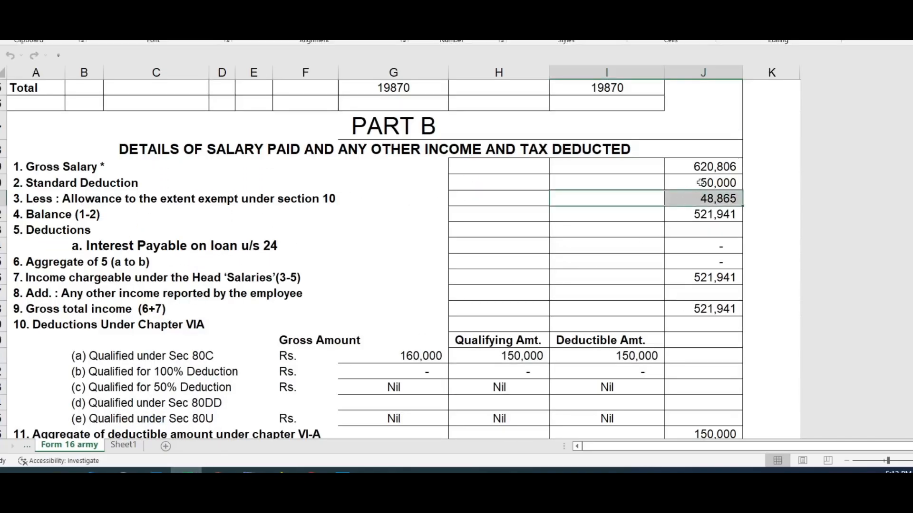
click(718, 182)
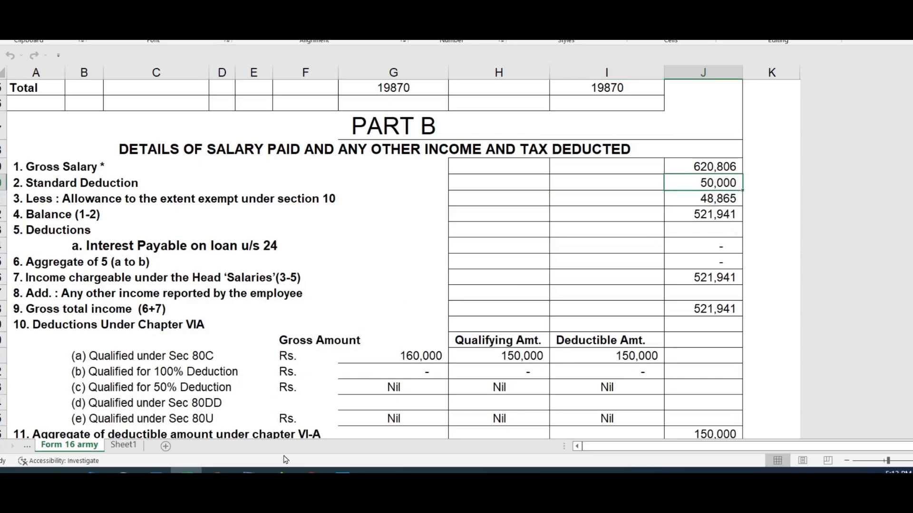
click(281, 471)
- Verify the 521,941 chargeable salary in Form 16 and save the salary details
scroll(750, 231, down, 1)
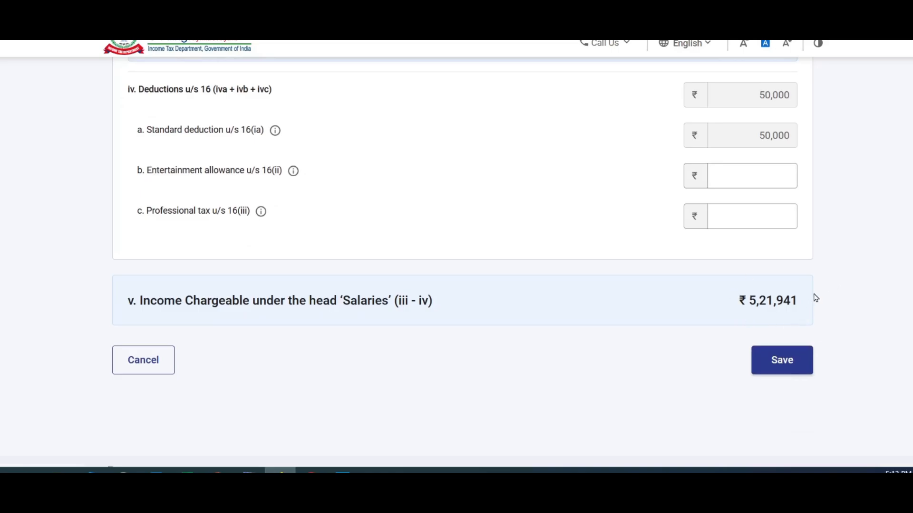
click(186, 471)
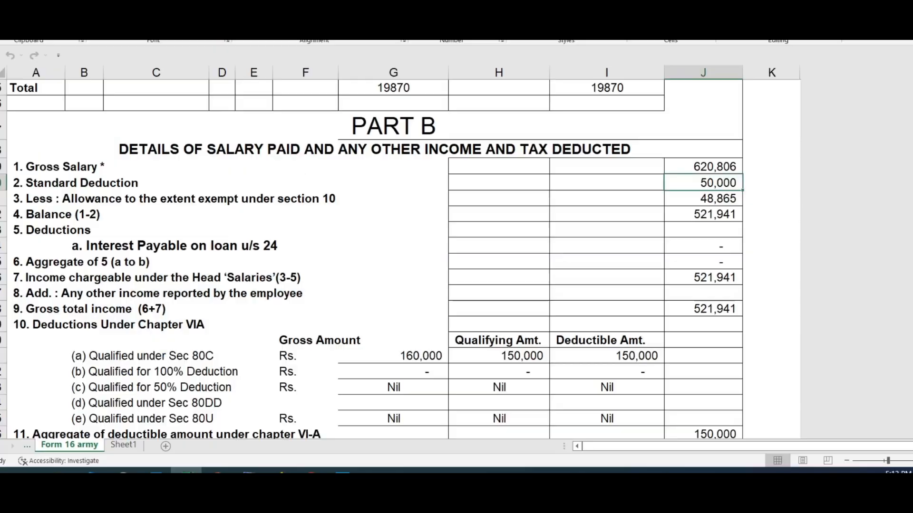
scroll(684, 232, down, 1)
click(702, 219)
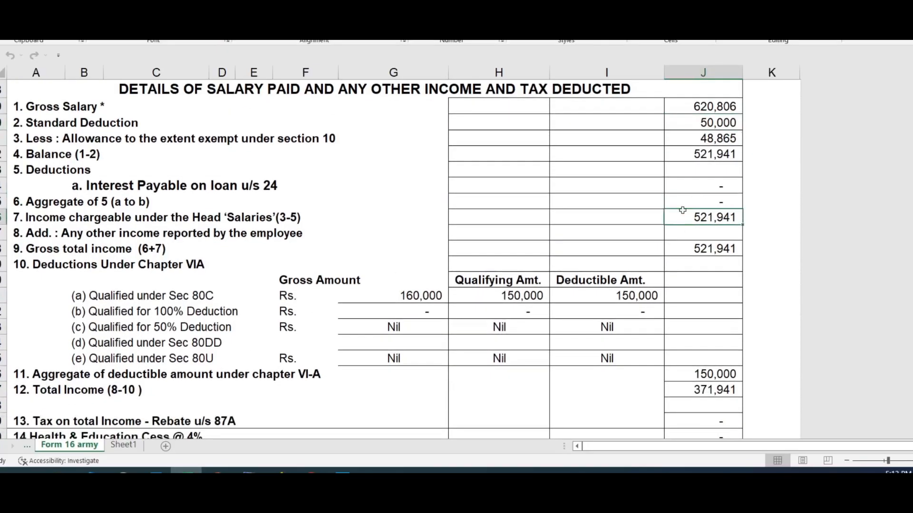
key(alt+Tab)
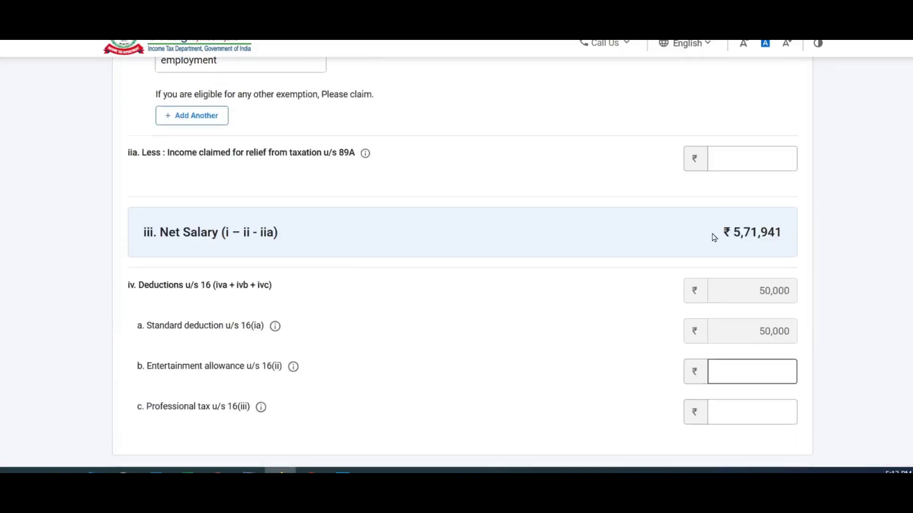
scroll(709, 218, down, 7)
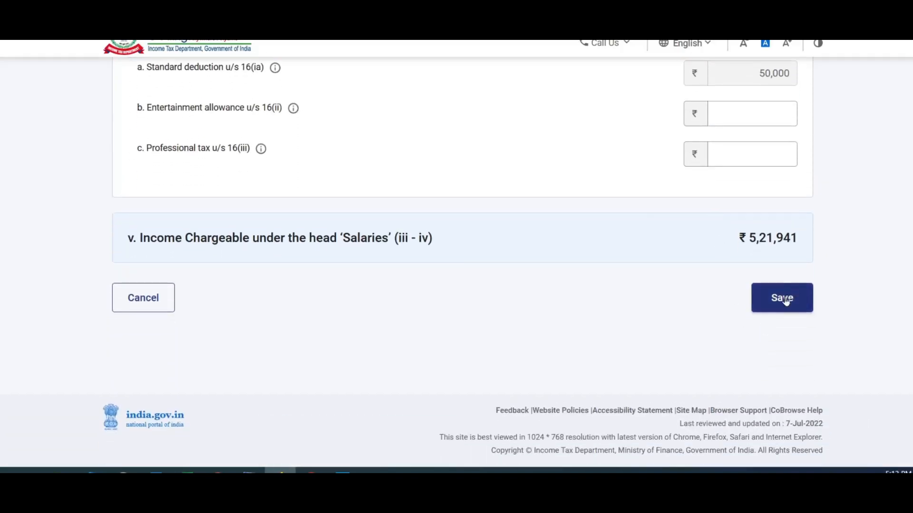
click(791, 305)
scroll(792, 303, down, 9)
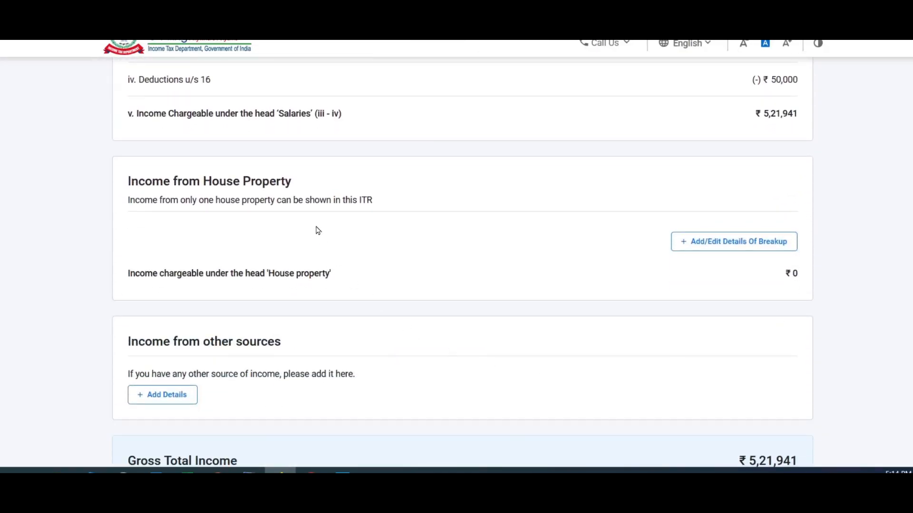
- Add a house property with type set to Self Occupied
click(708, 241)
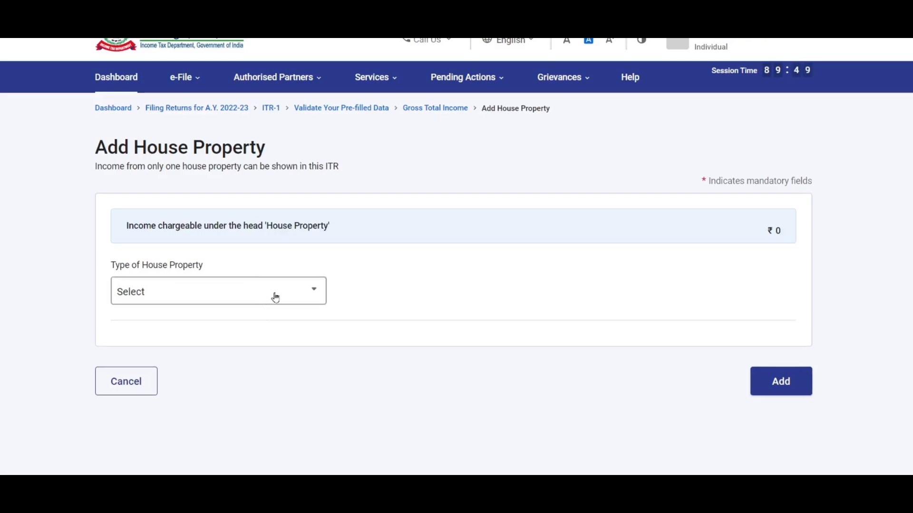
click(225, 293)
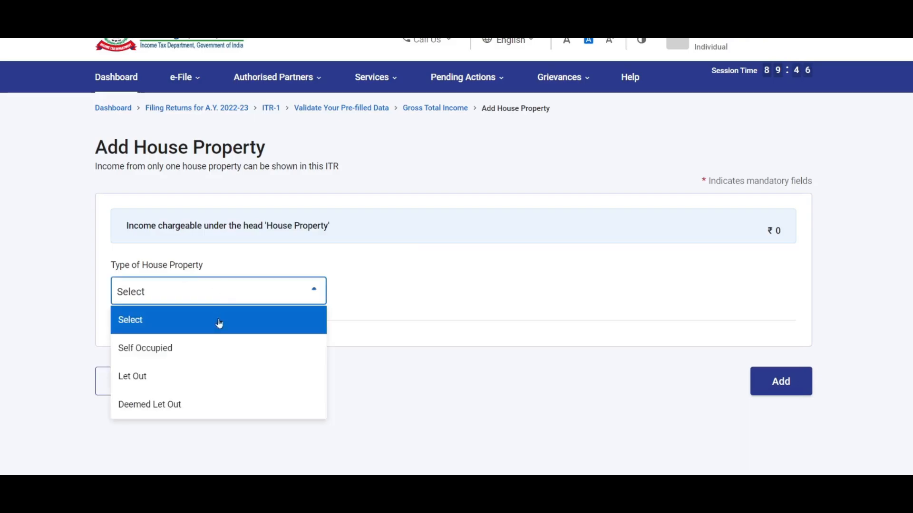
click(177, 355)
scroll(666, 285, down, 2)
click(747, 248)
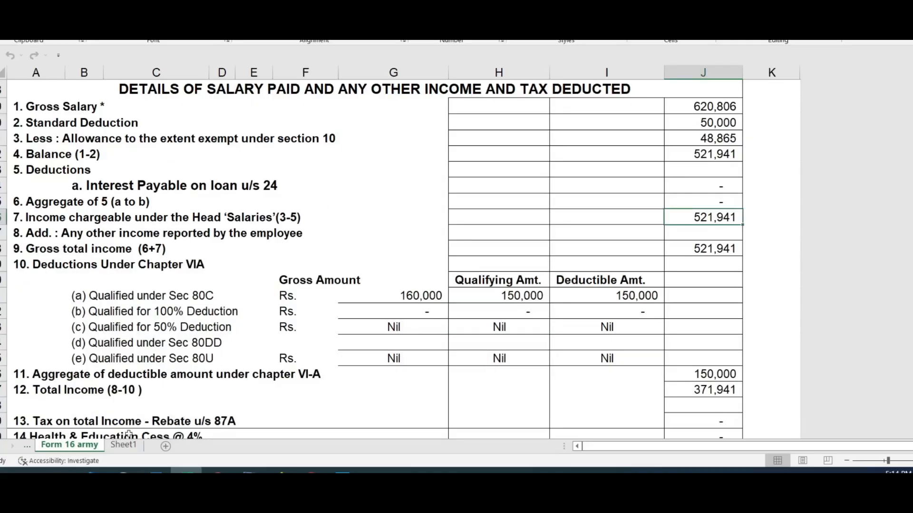
- Copy the 73,460 total home-loan interest from the Excel Form 16 workbook
click(123, 444)
scroll(401, 257, down, 3)
click(479, 262)
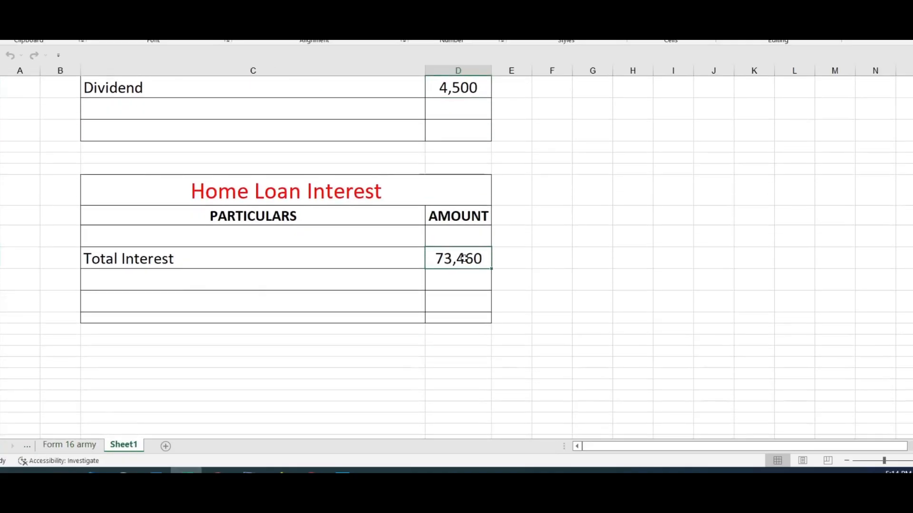
key(ctrl+c)
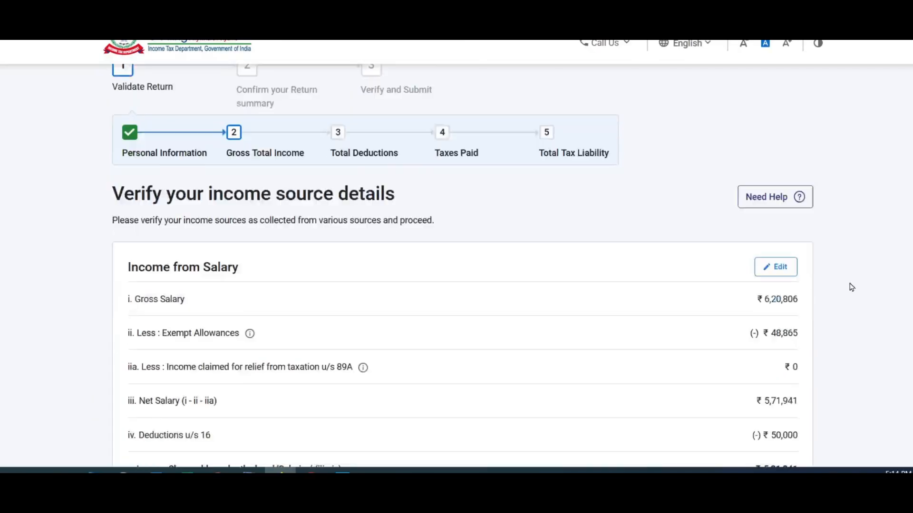
scroll(849, 285, down, 8)
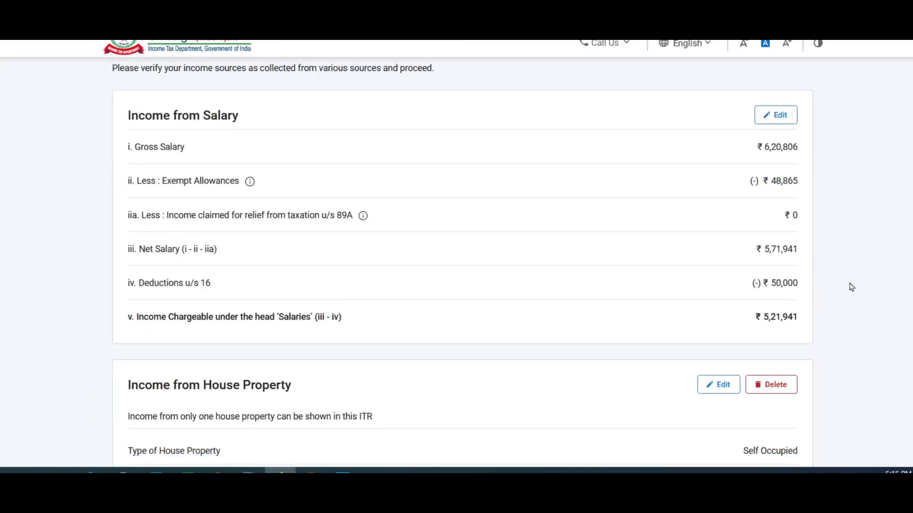
scroll(851, 288, down, 5)
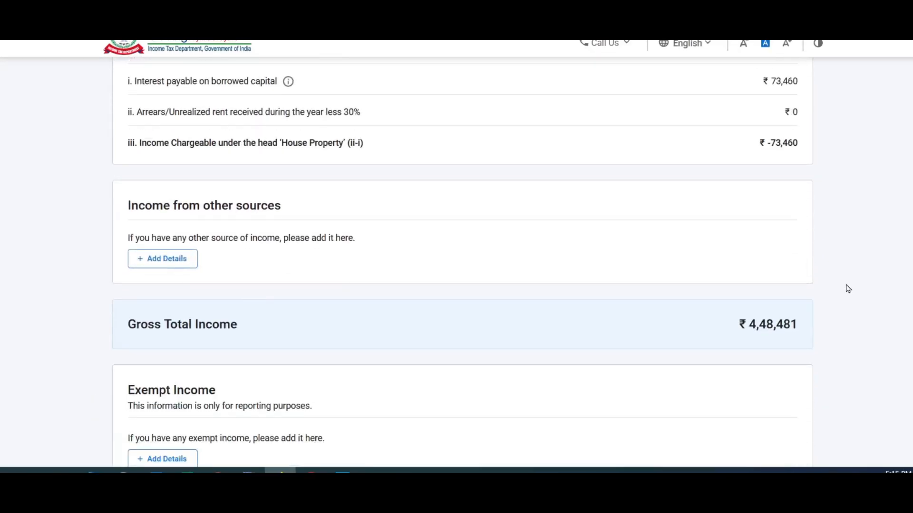
key(alt+Tab)
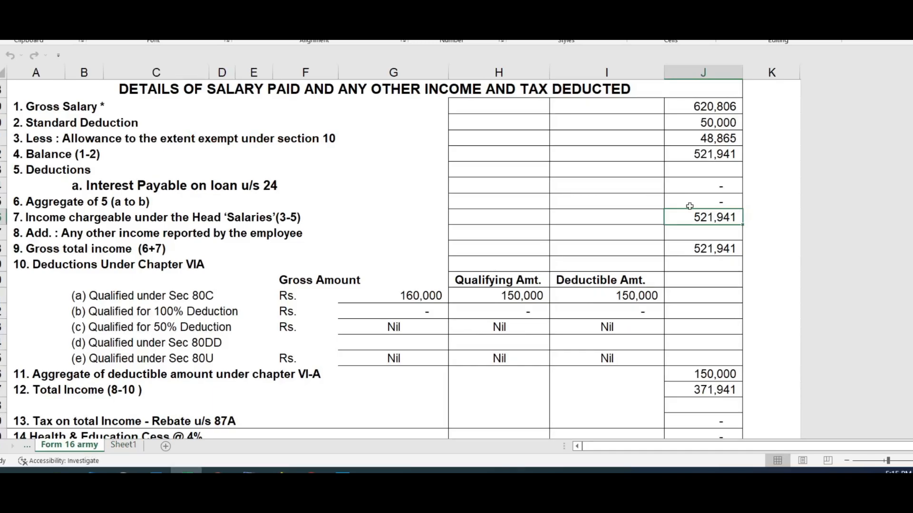
- Look up the 3,200 savings interest on the other-income sheet, then return to the portal
key(ctrl+Page_Down)
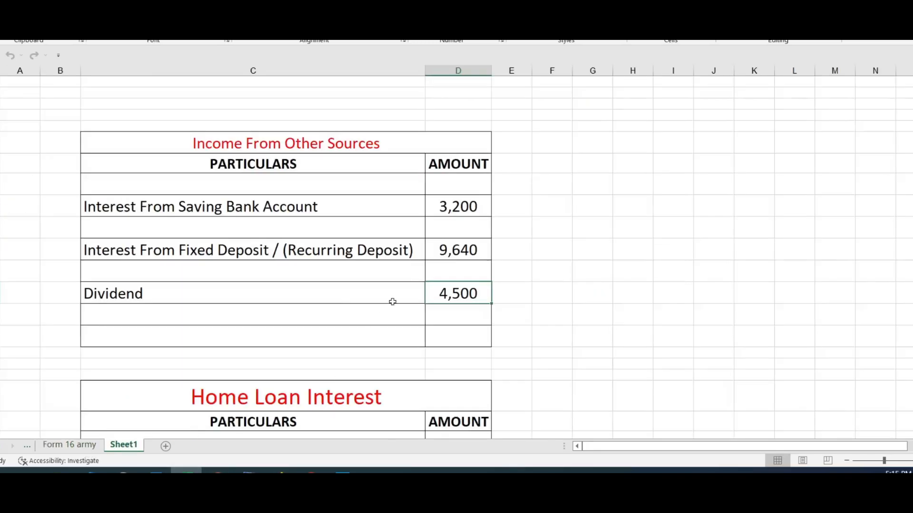
mouse_move(463, 198)
mouse_down()
mouse_move(507, 263)
mouse_move(459, 252)
mouse_move(456, 208)
mouse_up()
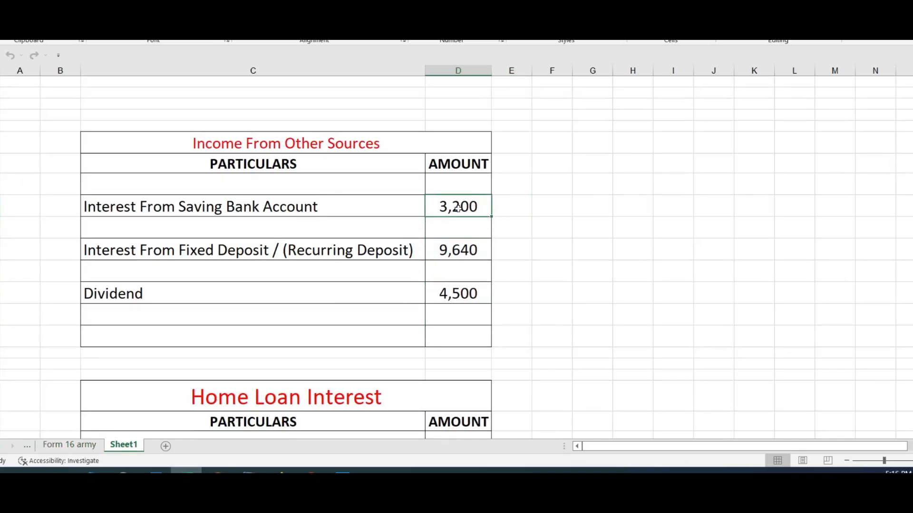
key(alt+Tab)
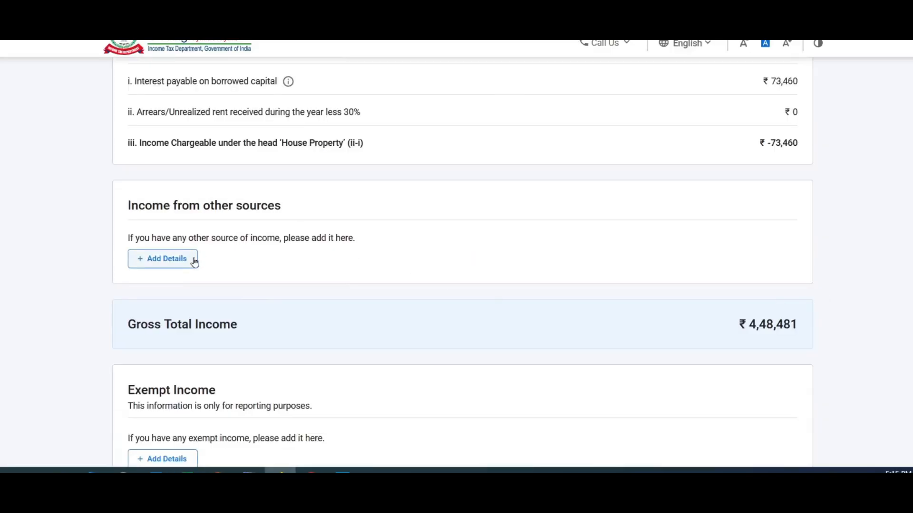
- Start adding income from other sources and skip the preliminary questions
click(164, 261)
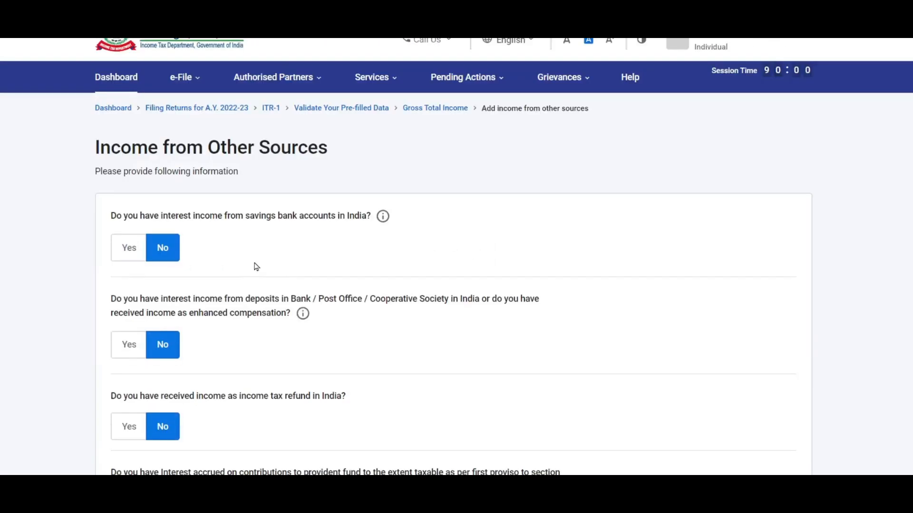
scroll(254, 266, down, 4)
scroll(255, 265, down, 10)
scroll(256, 266, up, 8)
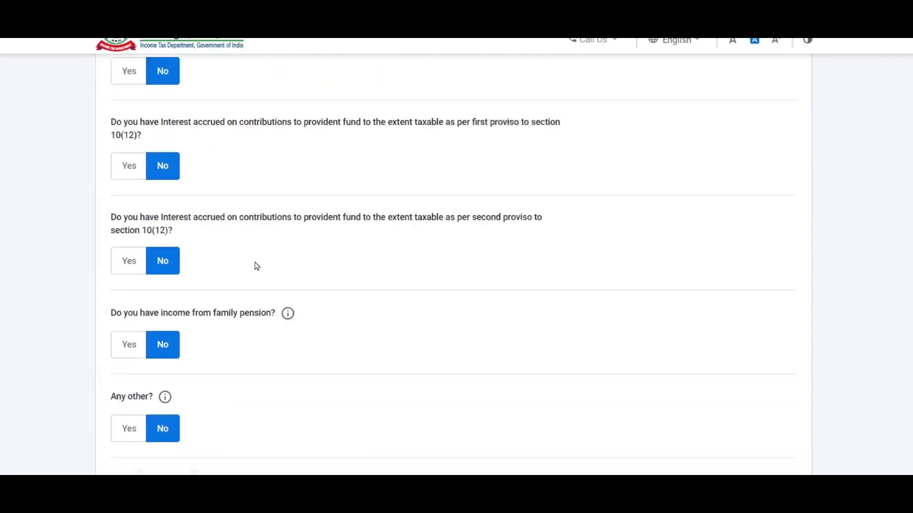
scroll(256, 265, down, 5)
click(261, 318)
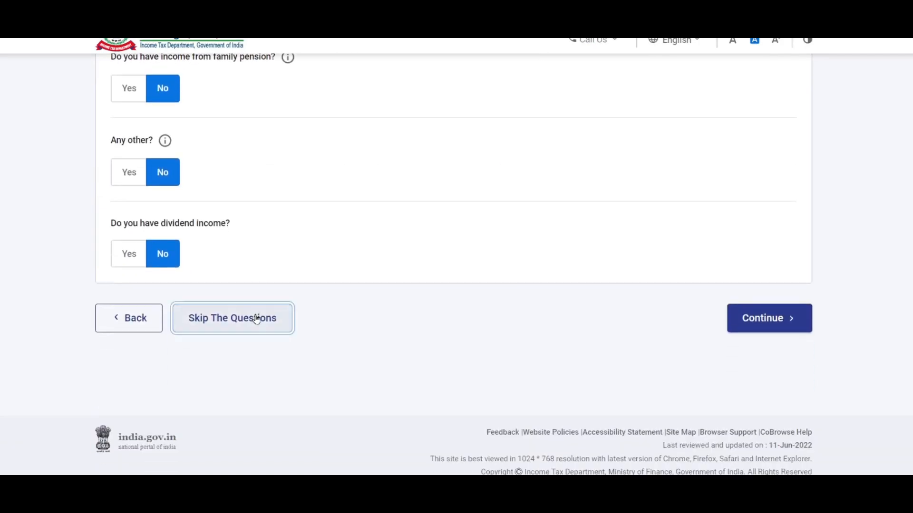
click(611, 313)
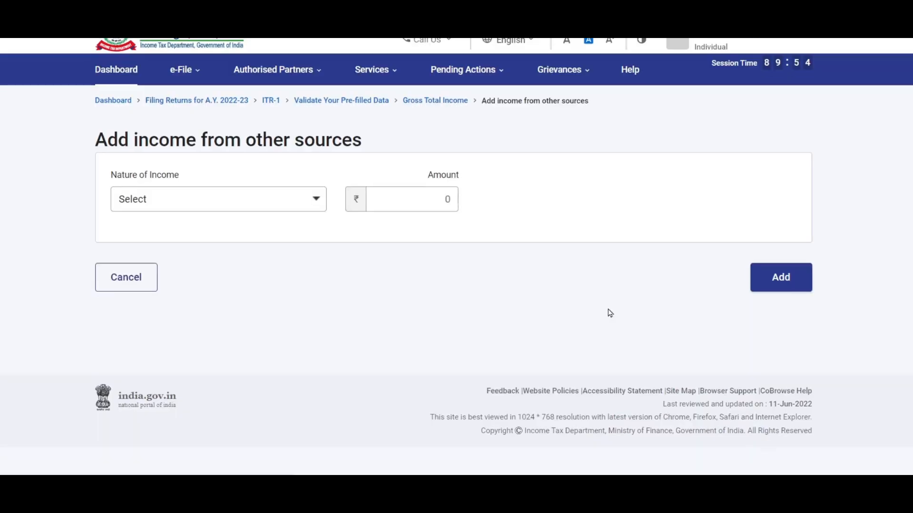
- Add ₹3,200 as Interest from Saving Bank Account
click(217, 212)
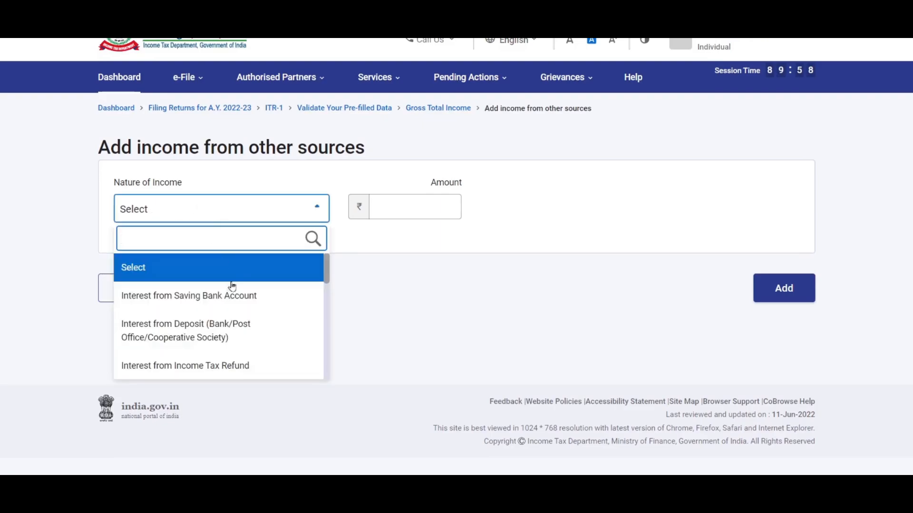
click(234, 298)
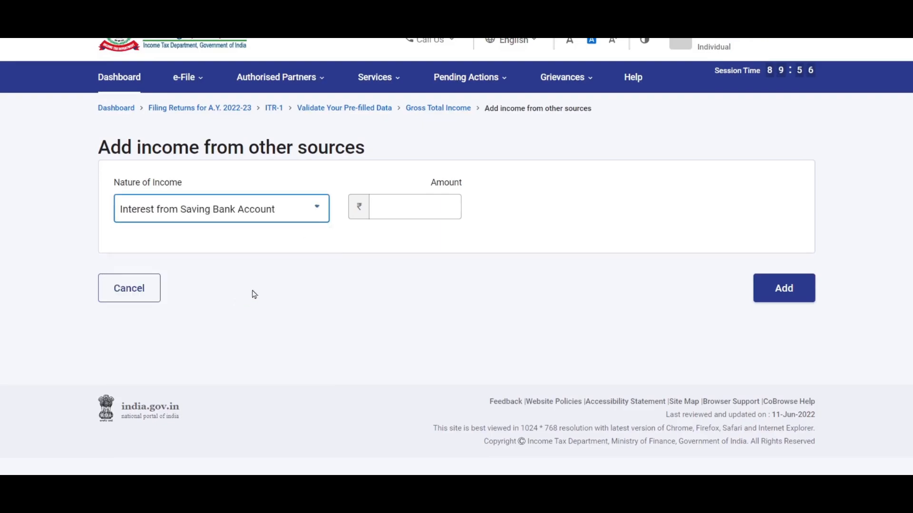
click(406, 212)
text(3200)
click(677, 353)
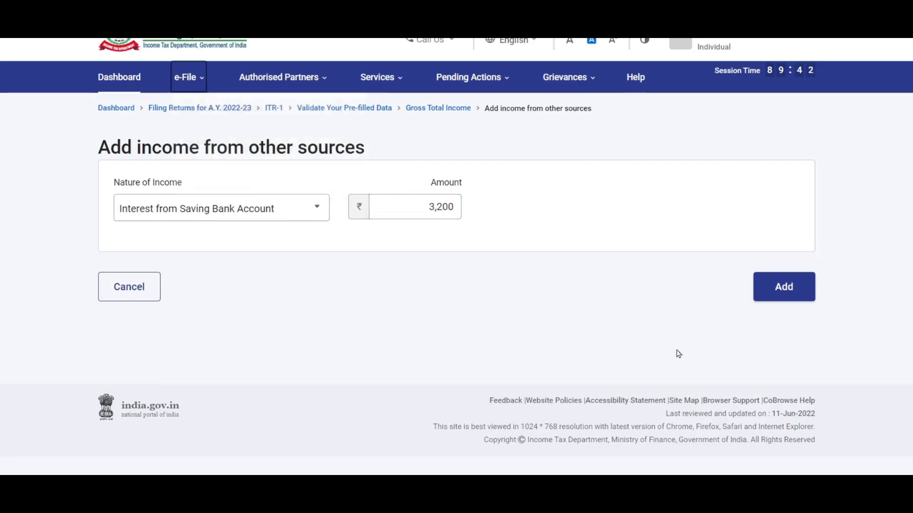
click(784, 290)
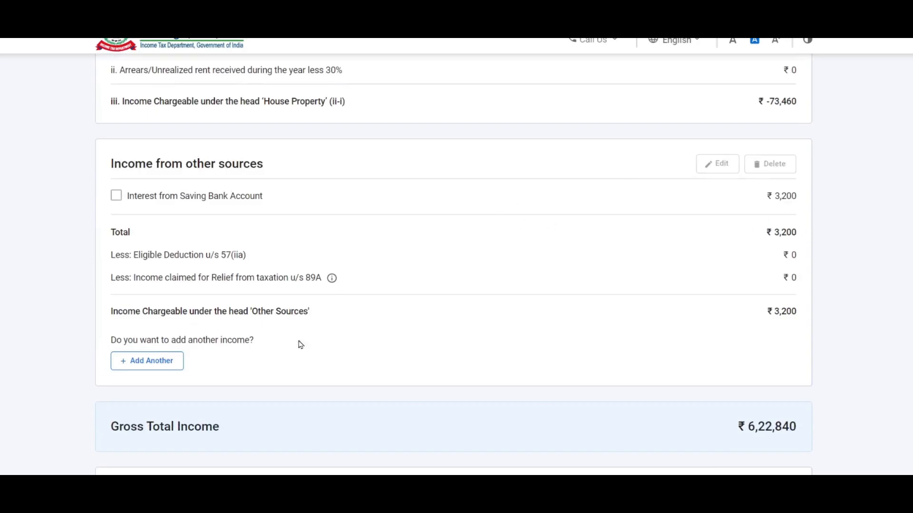
- Add ₹9,640 as interest from bank/post office deposits
click(149, 366)
click(234, 216)
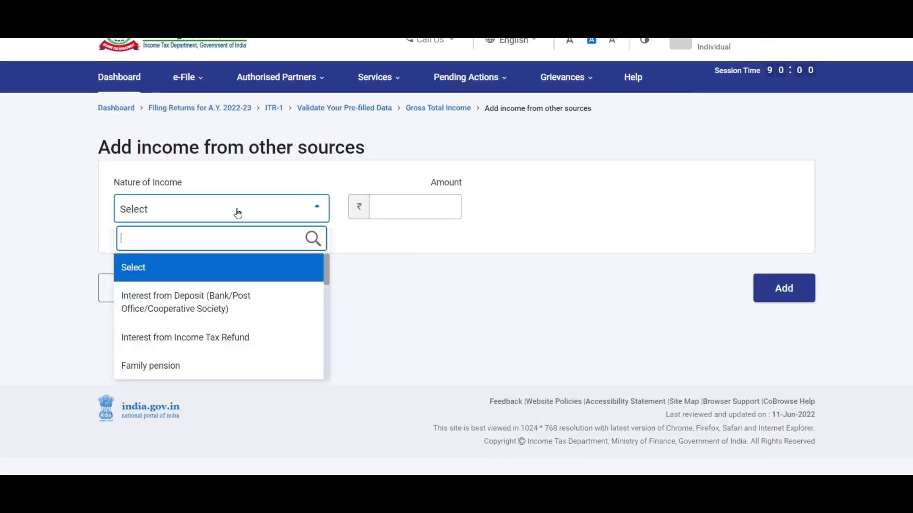
click(221, 313)
key(Tab)
text(9640)
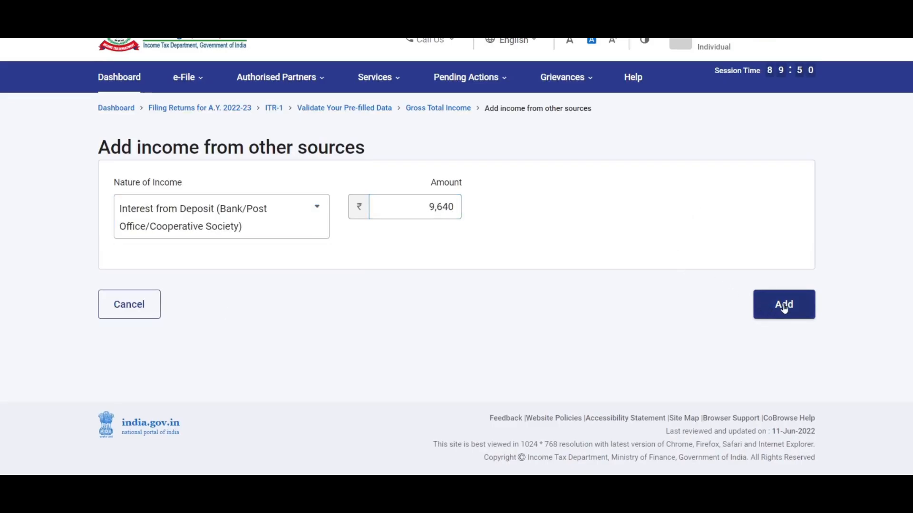
click(783, 305)
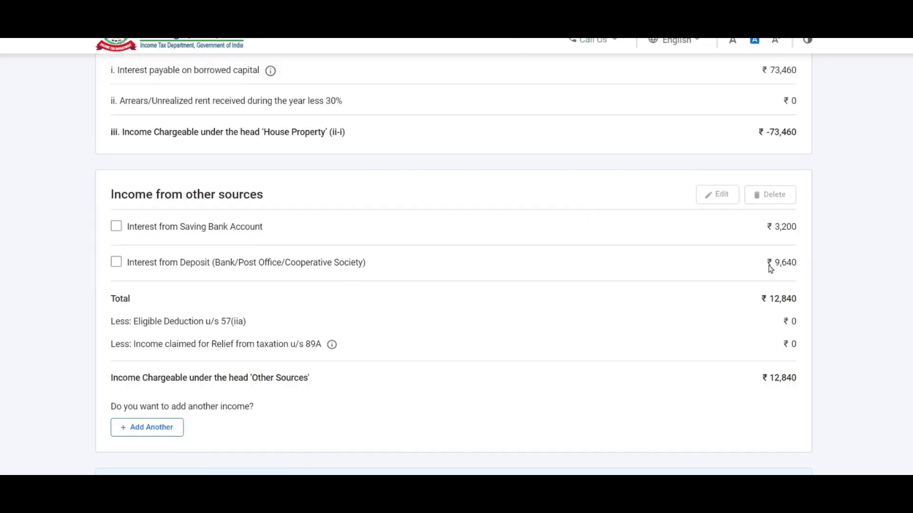
- Add ₹4,500 Dividend Income for the 16-Mar-2022 to 31-Mar-2022 period
click(148, 430)
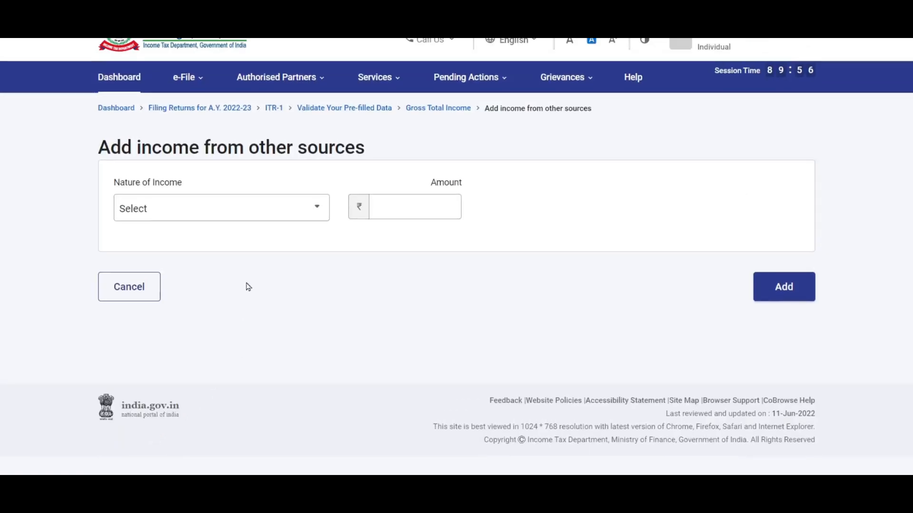
click(221, 209)
click(219, 356)
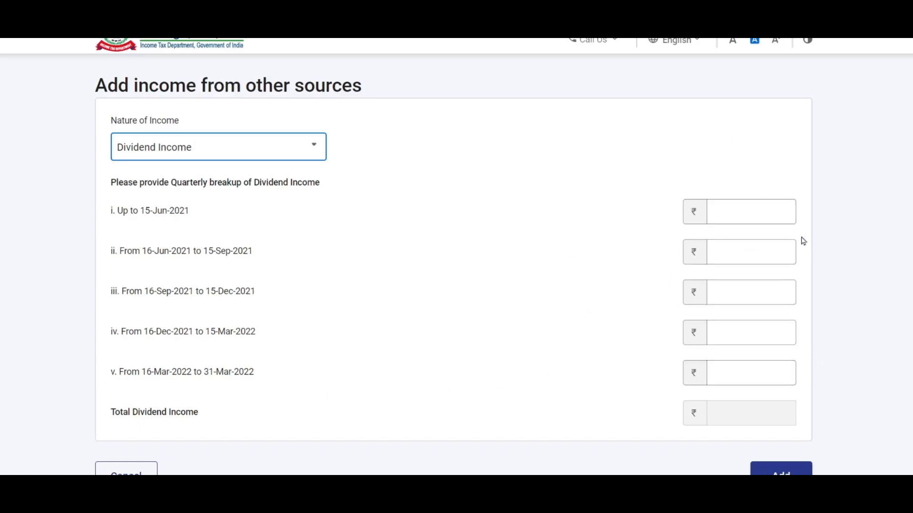
click(751, 373)
text(4500)
click(853, 319)
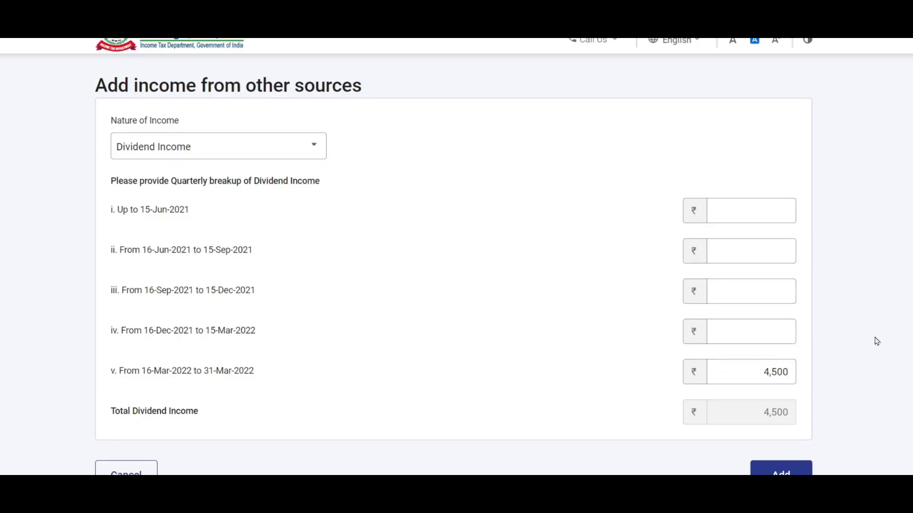
scroll(865, 357, down, 2)
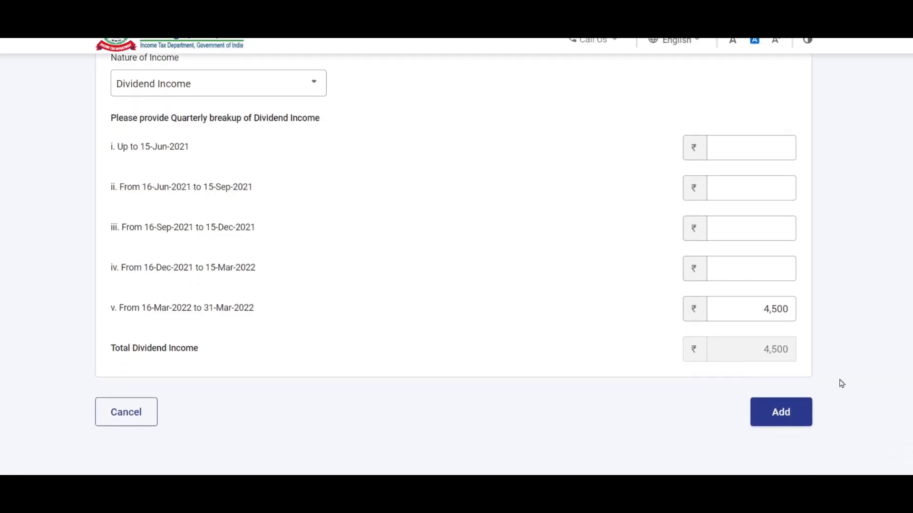
click(783, 414)
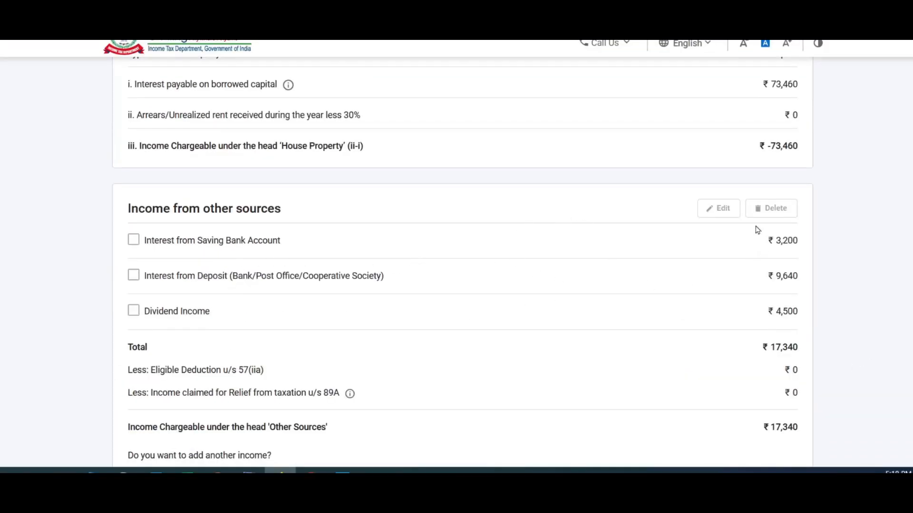
scroll(507, 234, up, 8)
scroll(503, 234, down, 6)
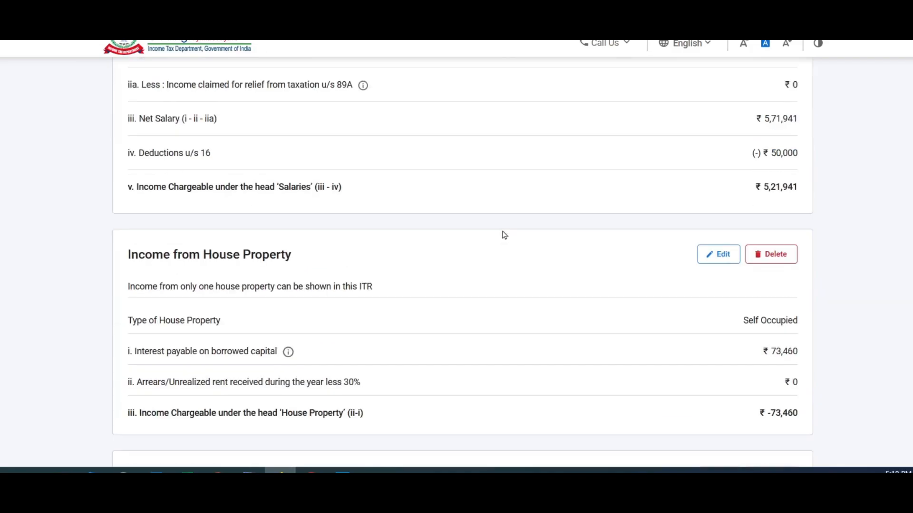
scroll(504, 235, down, 4)
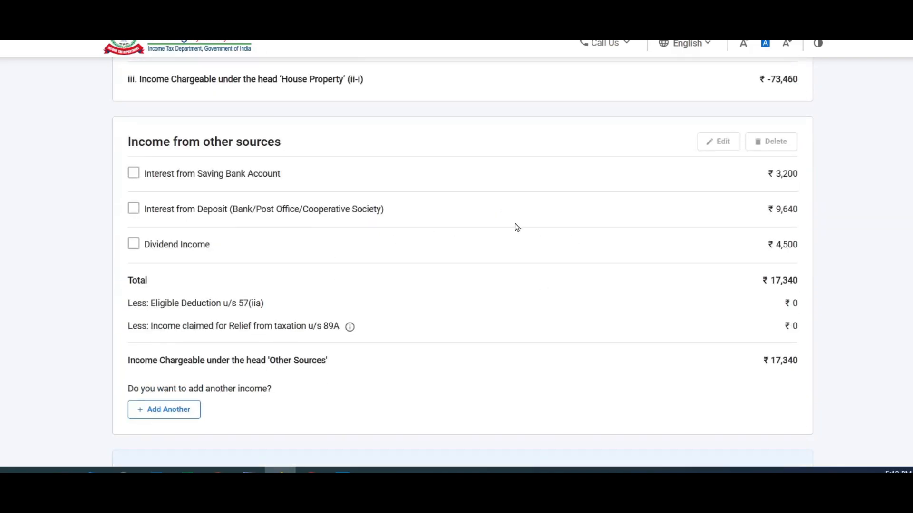
scroll(516, 227, down, 7)
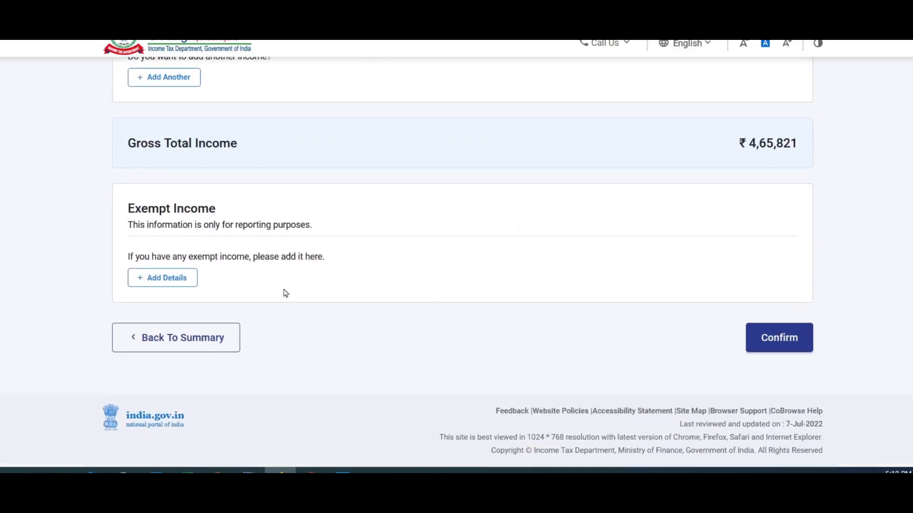
- Try a Sec 10(18) gallantry award pension exempt income entry, then cancel it
click(176, 279)
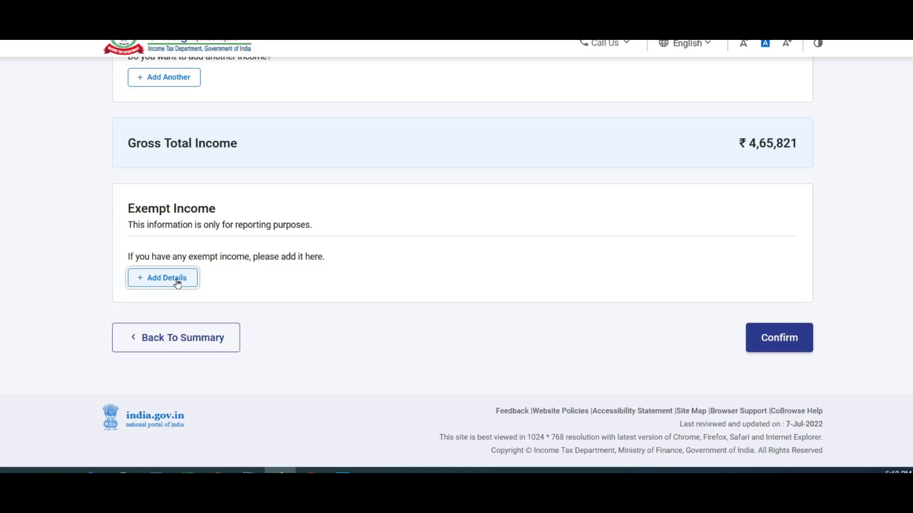
click(261, 223)
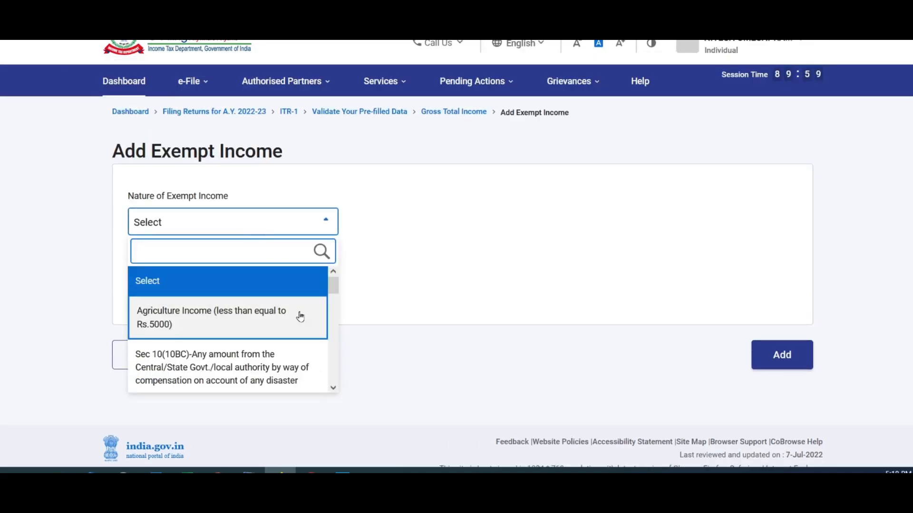
drag(334, 293, 333, 360)
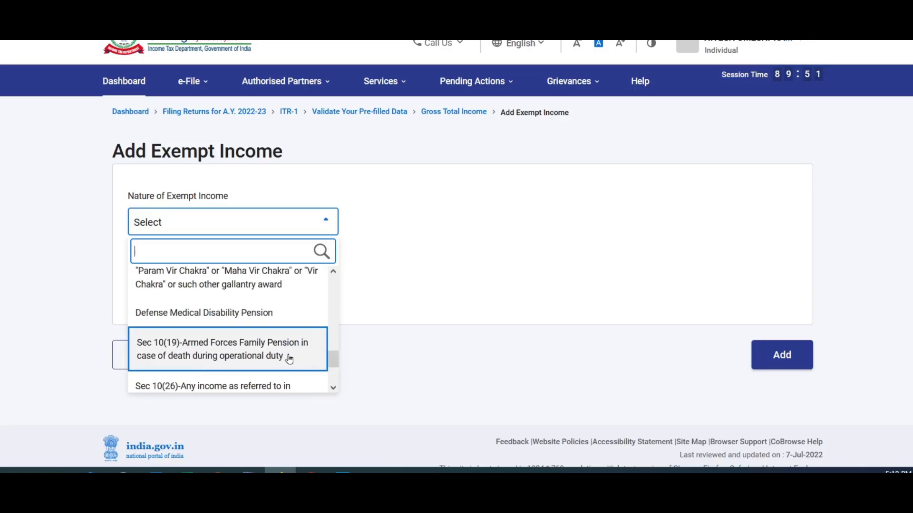
drag(336, 357, 336, 354)
click(223, 285)
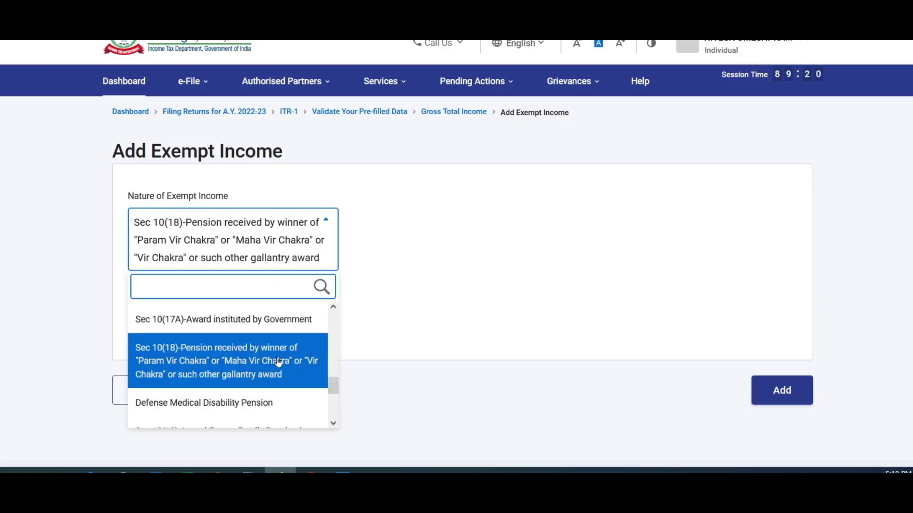
click(282, 361)
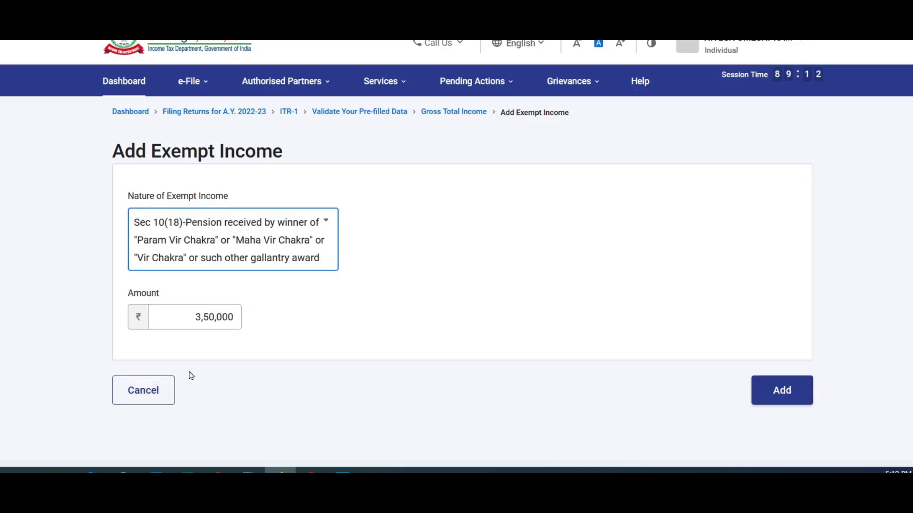
click(146, 395)
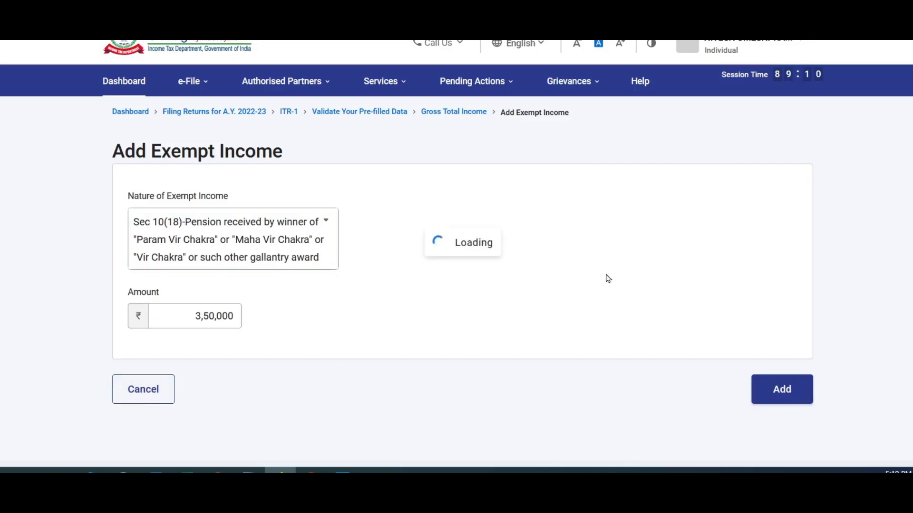
scroll(610, 280, down, 7)
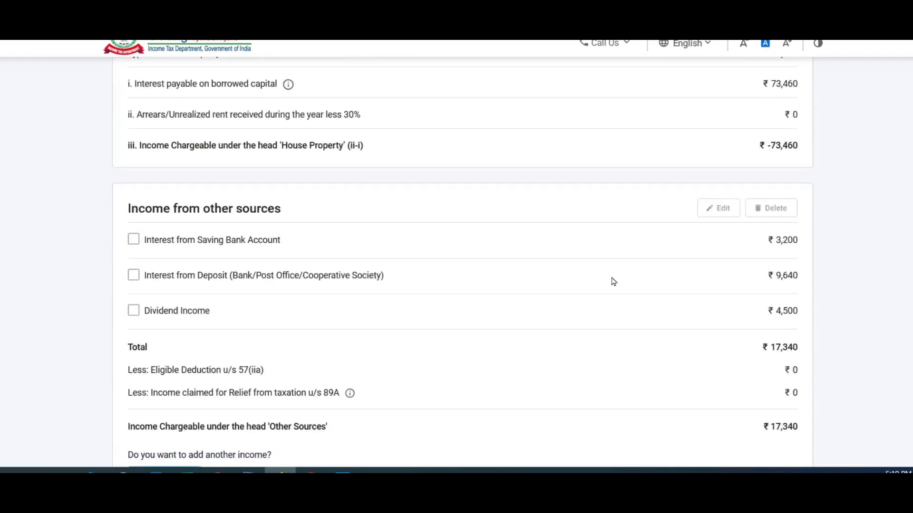
scroll(613, 282, down, 8)
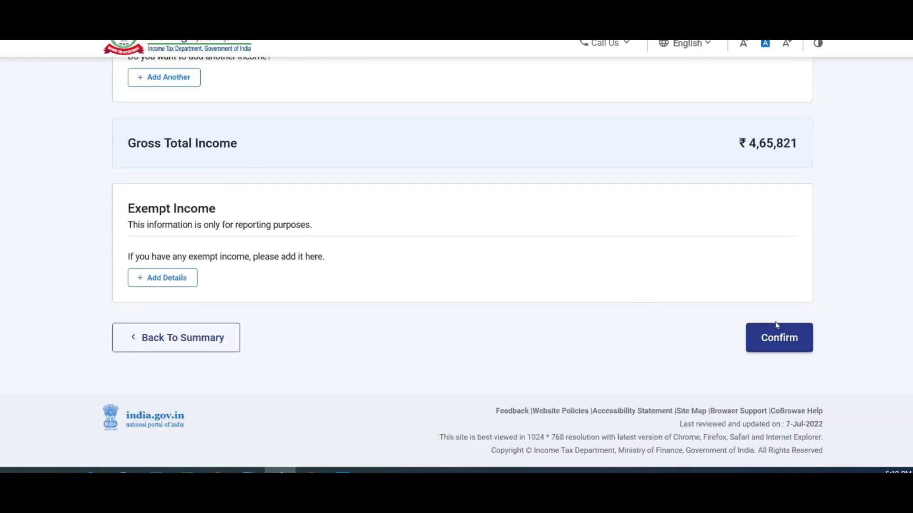
- Confirm Gross Total Income and open Total Deductions, skipping the eligibility questions
click(781, 339)
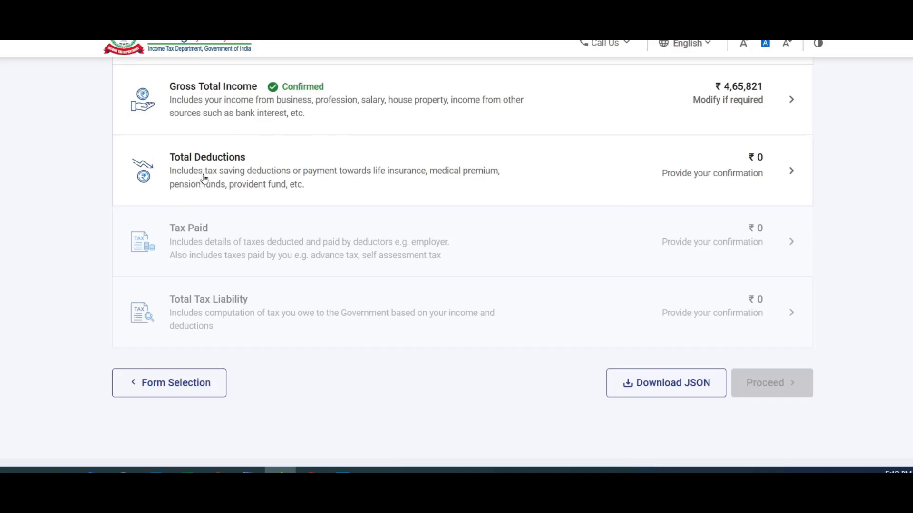
click(732, 175)
scroll(656, 218, down, 15)
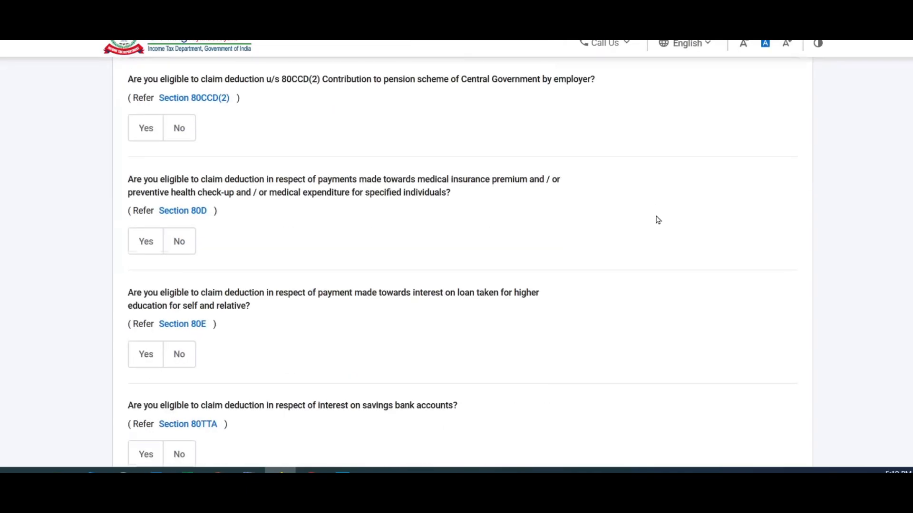
click(248, 328)
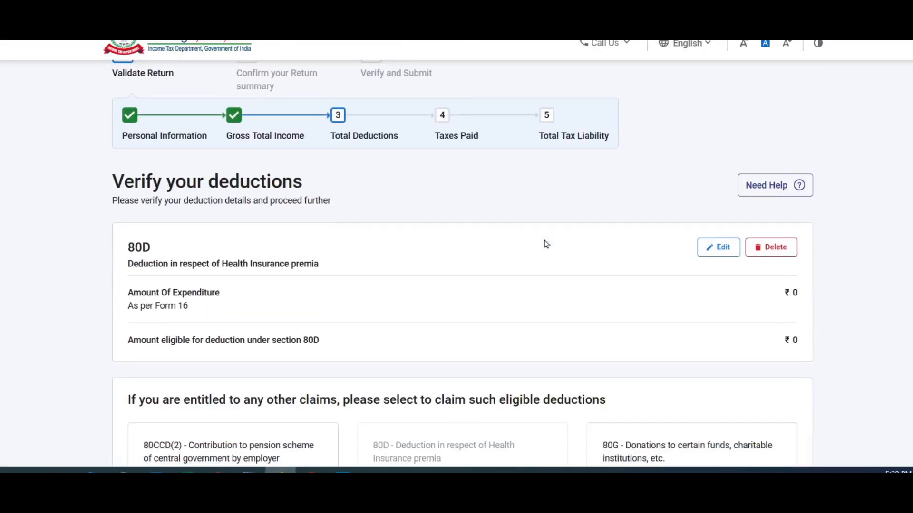
scroll(545, 242, down, 3)
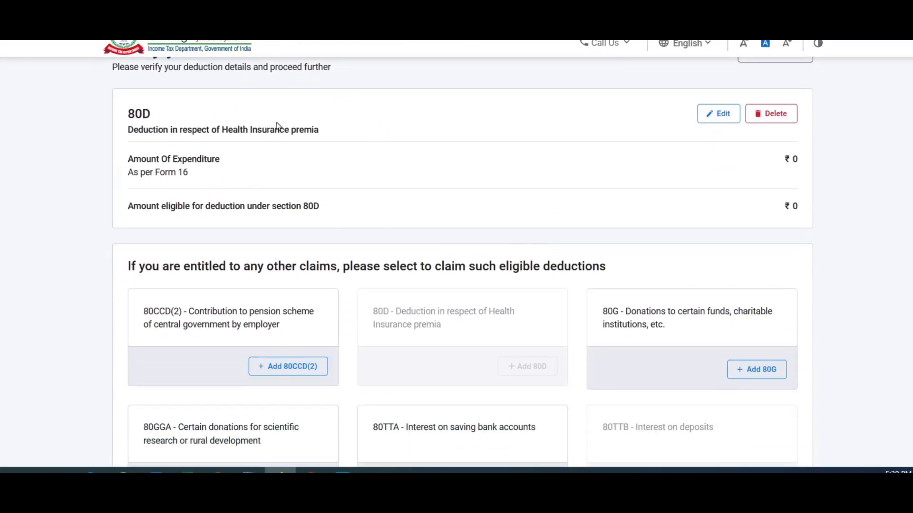
scroll(679, 179, down, 3)
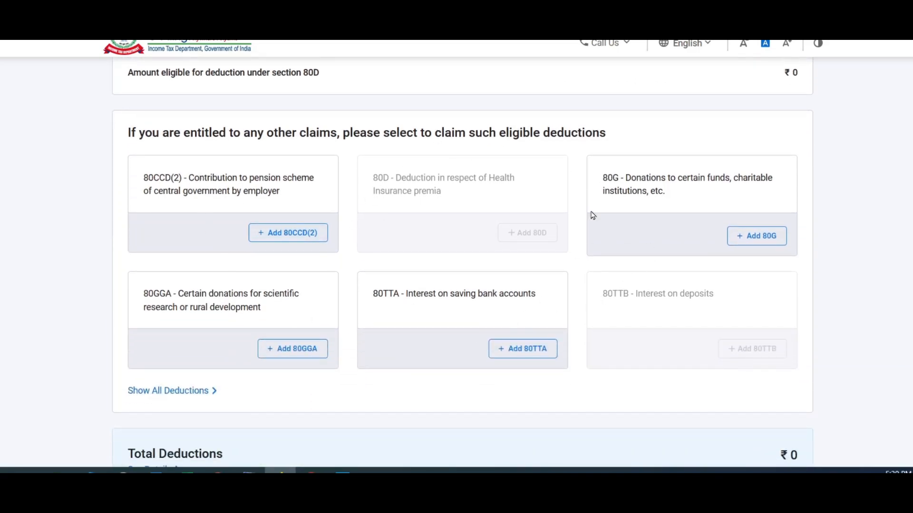
scroll(408, 157, down, 3)
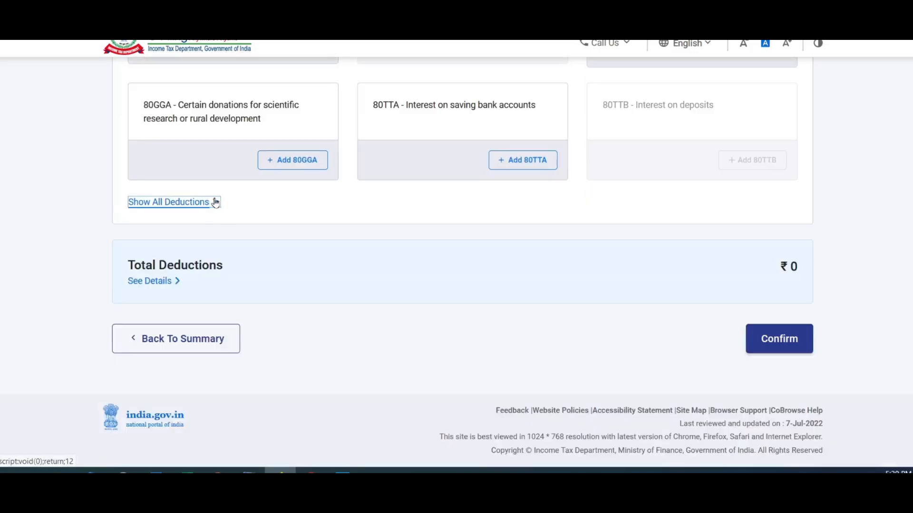
- Check the 160,000 80C gross amount on the Form 16 army sheet
click(187, 473)
click(69, 445)
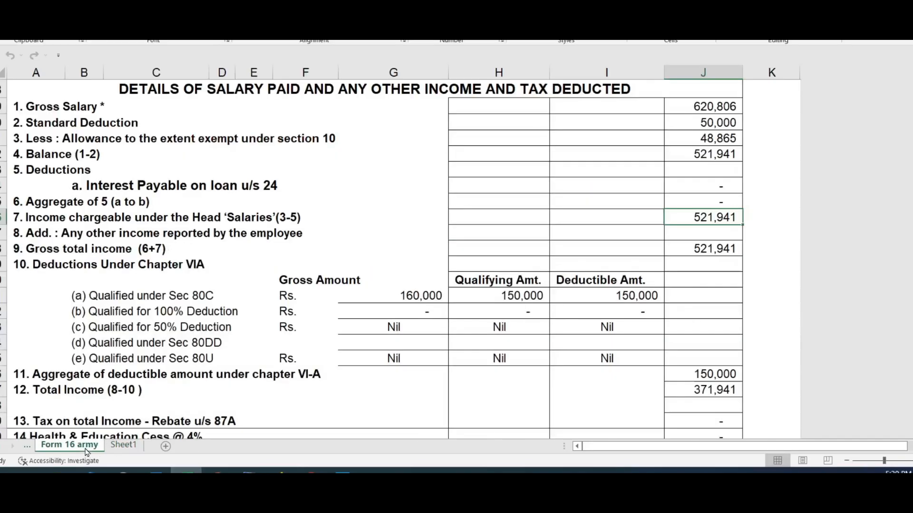
scroll(424, 219, down, 2)
click(418, 199)
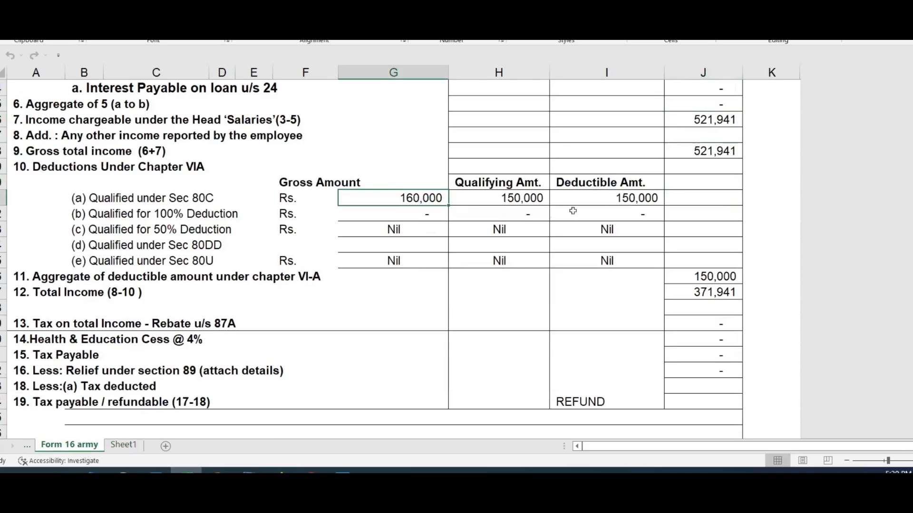
click(280, 471)
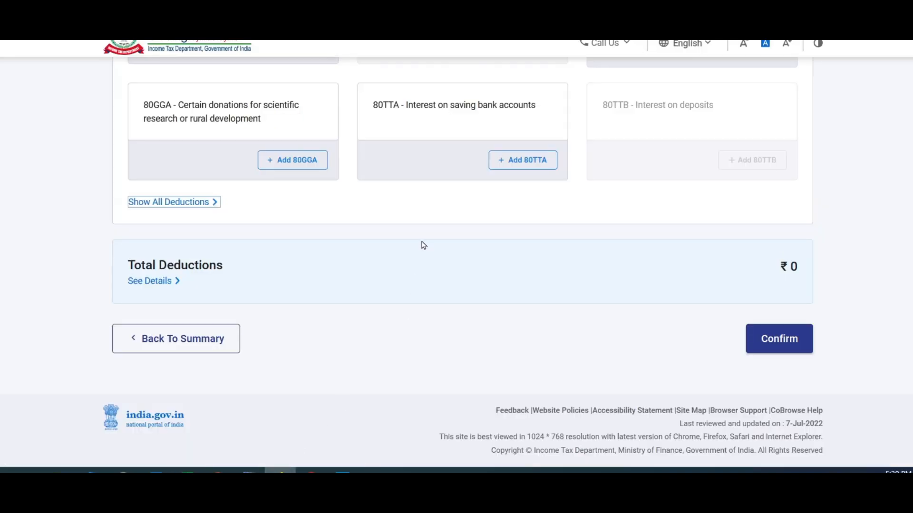
- Show all deductions and select 80C for life insurance, provident fund and similar investments
scroll(423, 246, up, 3)
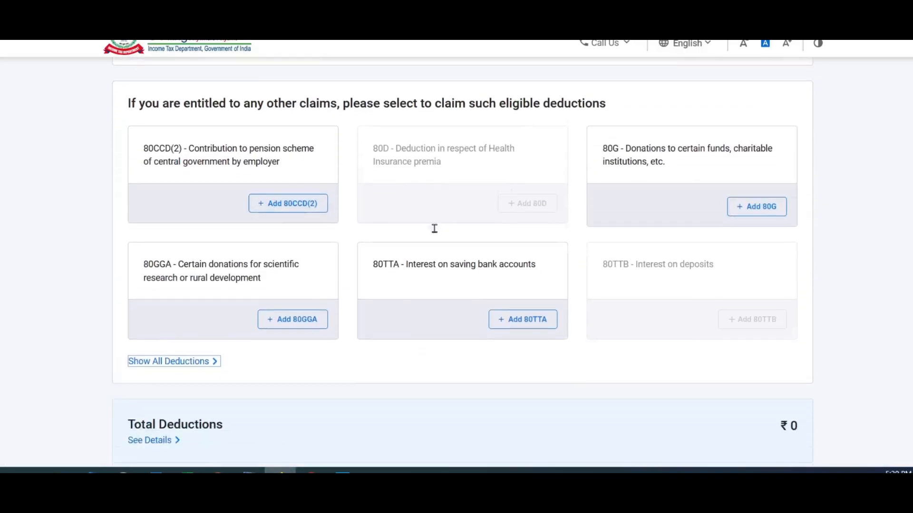
scroll(434, 228, down, 2)
click(212, 272)
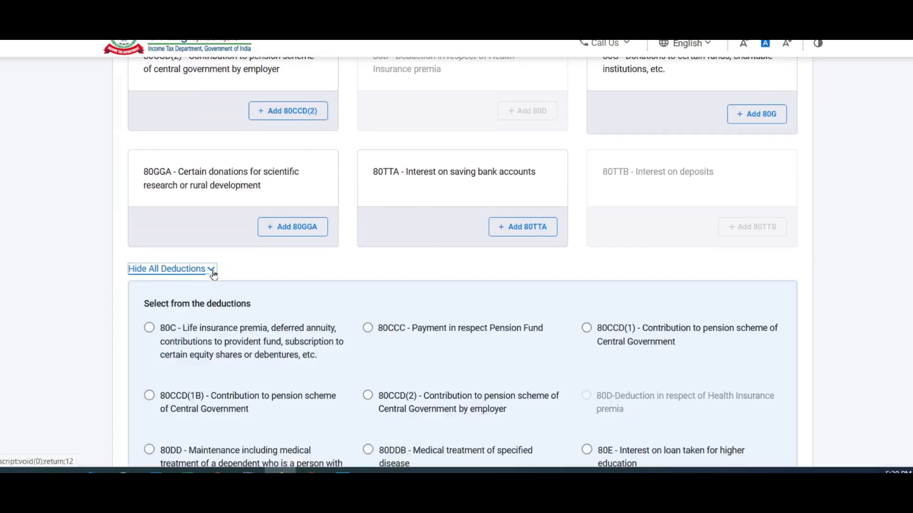
scroll(336, 216, down, 3)
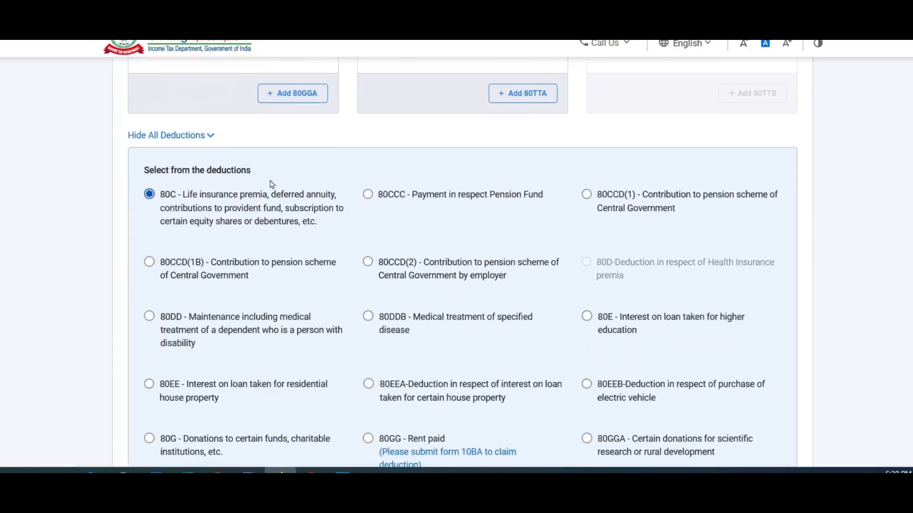
scroll(291, 172, down, 1)
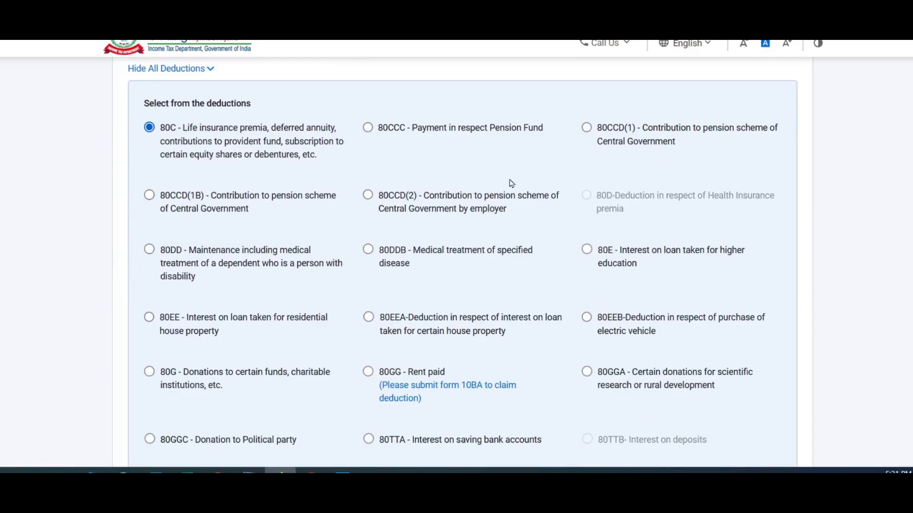
scroll(503, 226, down, 1)
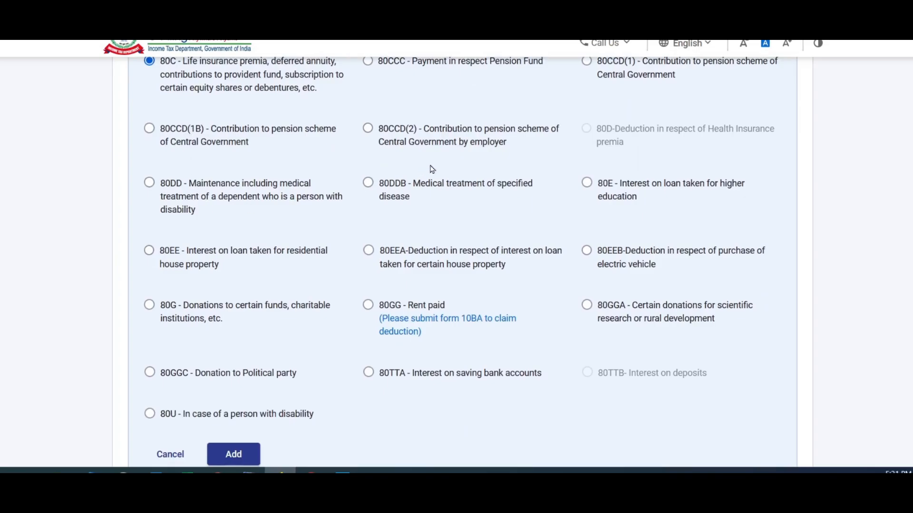
scroll(430, 167, down, 3)
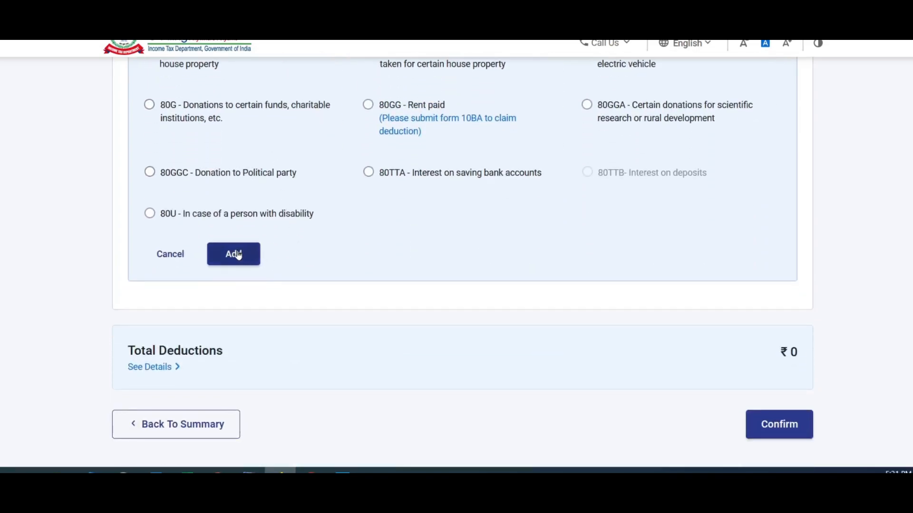
- Enter a 1,60,000 investment under 80C (₹1,50,000 eligible) and bring up the Form 16 sheet in Excel
click(237, 255)
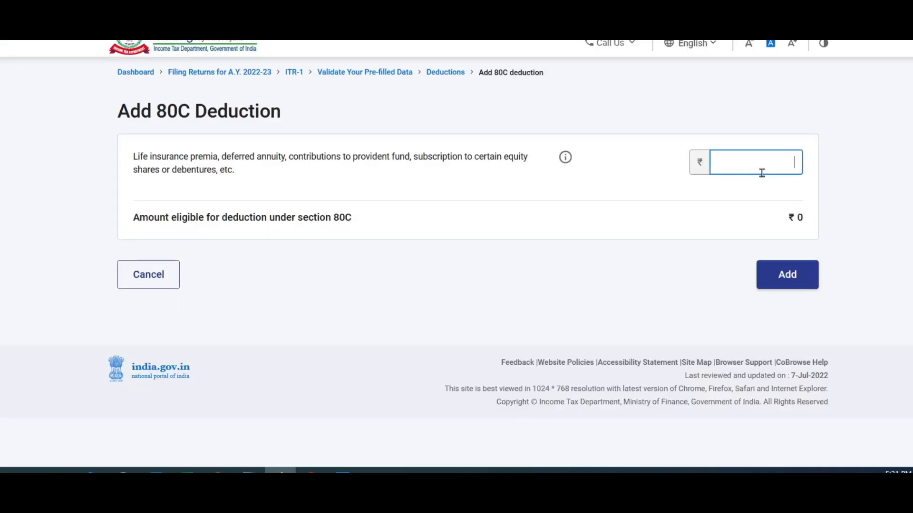
text(160000)
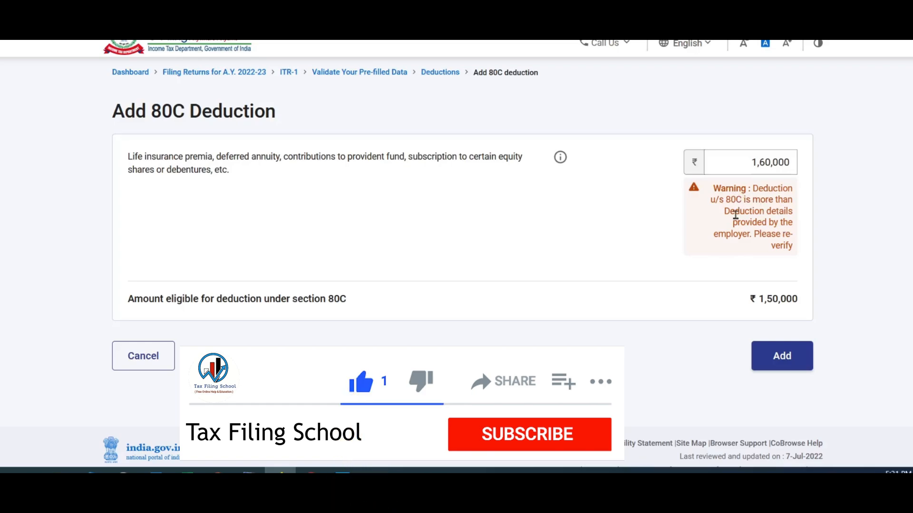
drag(749, 162, 809, 162)
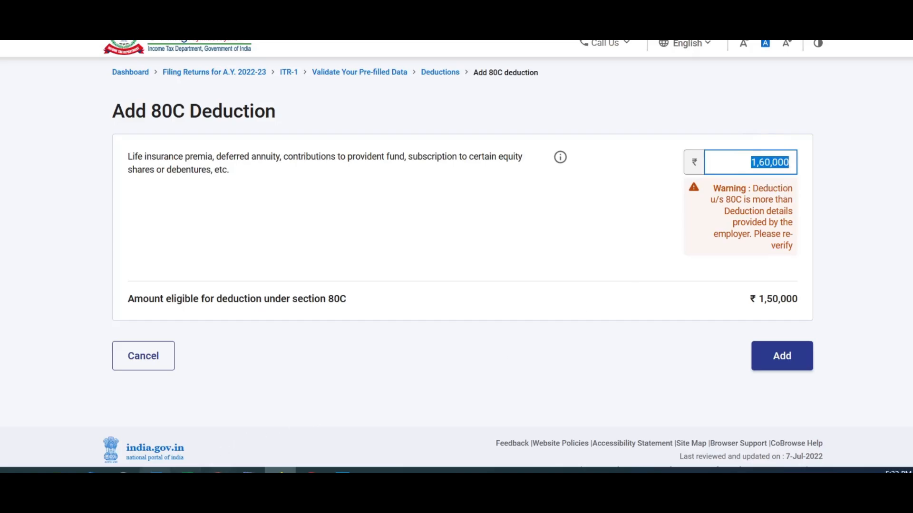
click(186, 471)
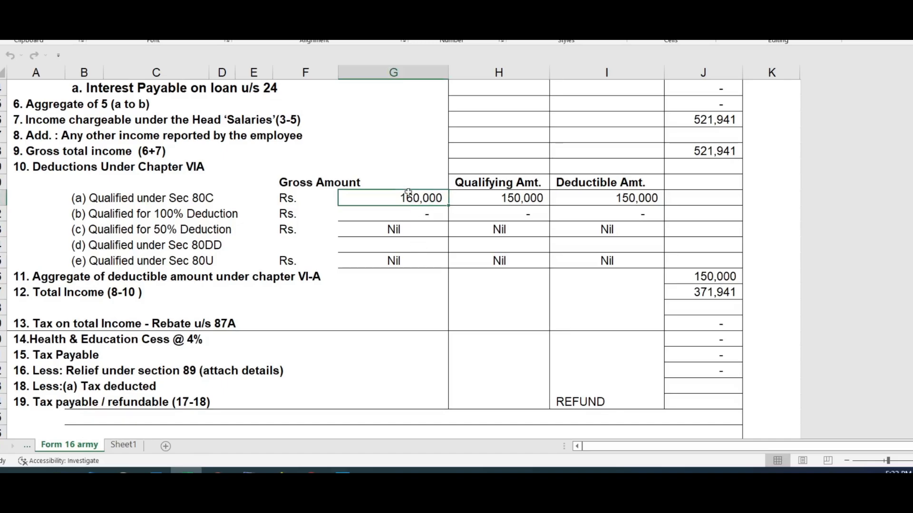
- Cross-check the 150,000 qualifying 80C figure in Form 16 and add the 80C deduction to the return
key(alt+Tab)
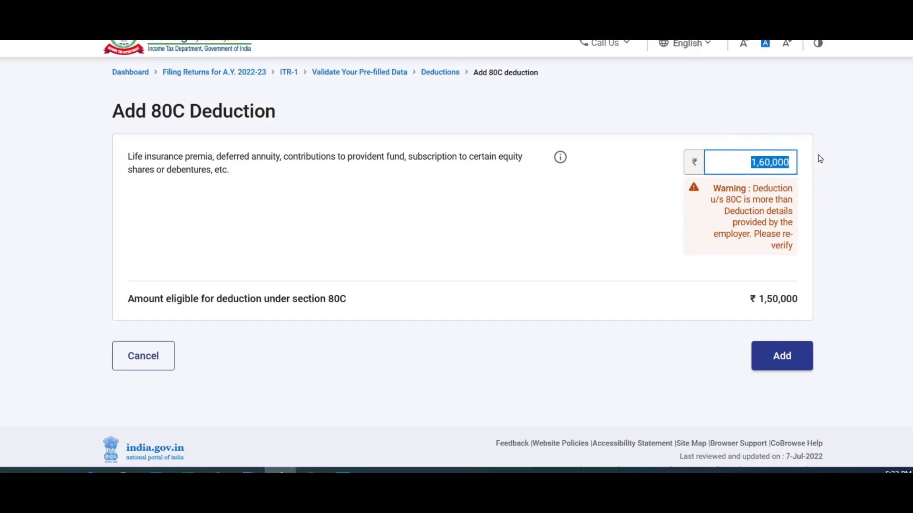
key(alt+Tab)
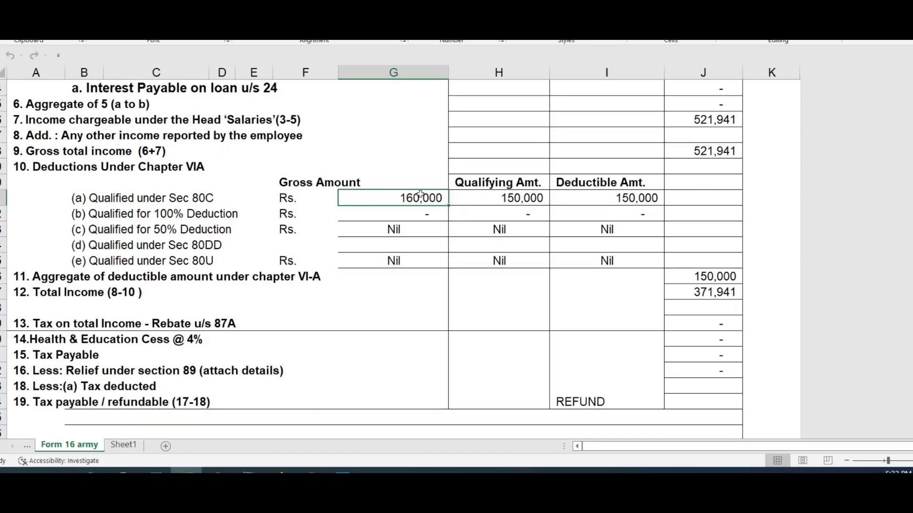
click(523, 204)
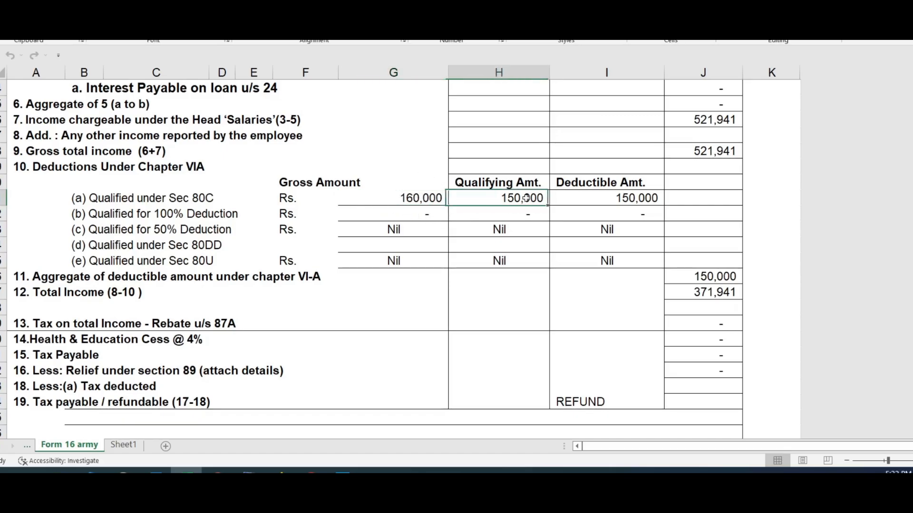
key(alt+Tab)
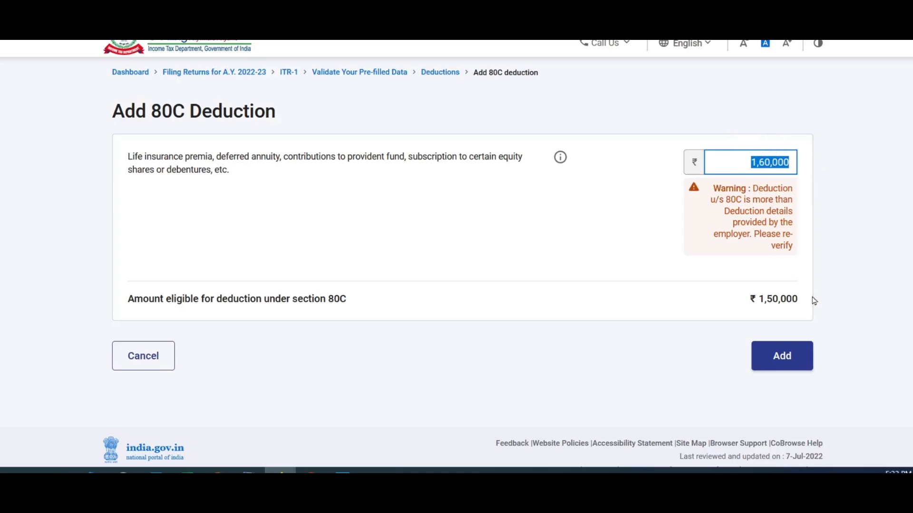
click(784, 360)
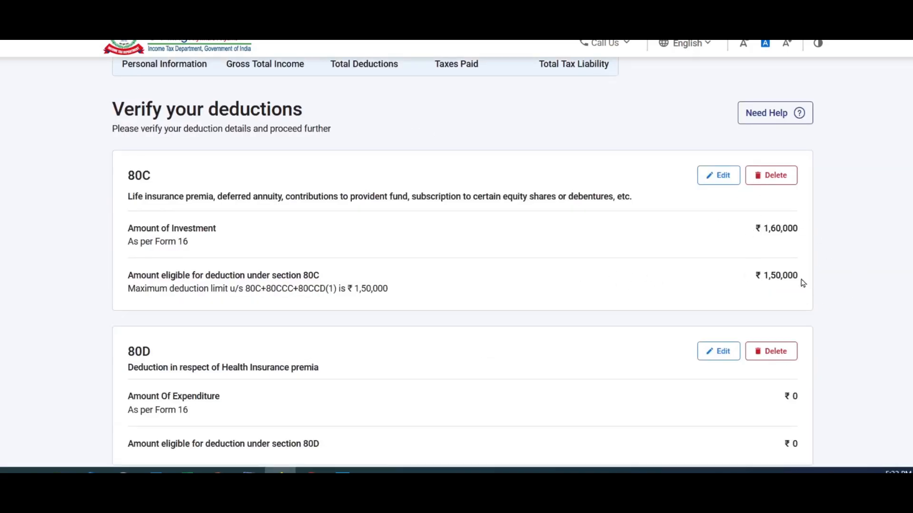
click(186, 470)
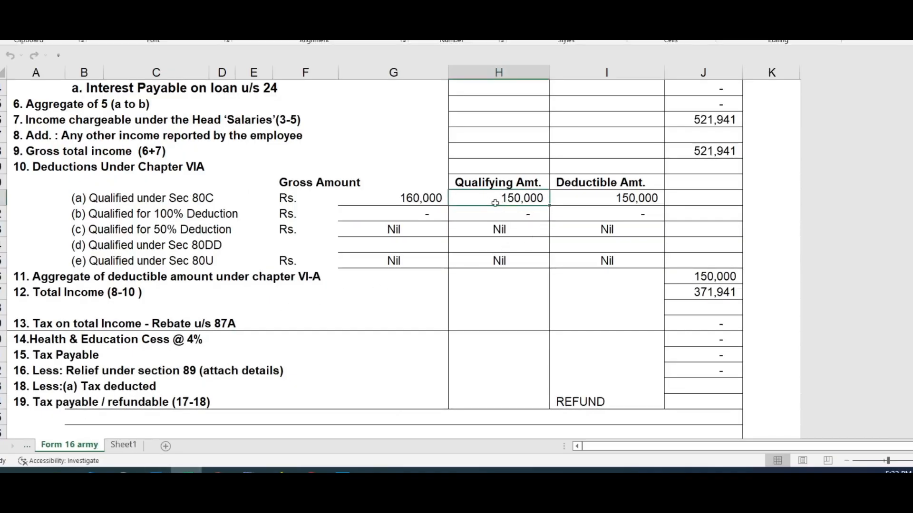
- Check the 3,200 savings bank interest on Sheet1, then return to the Verify your deductions page
click(123, 444)
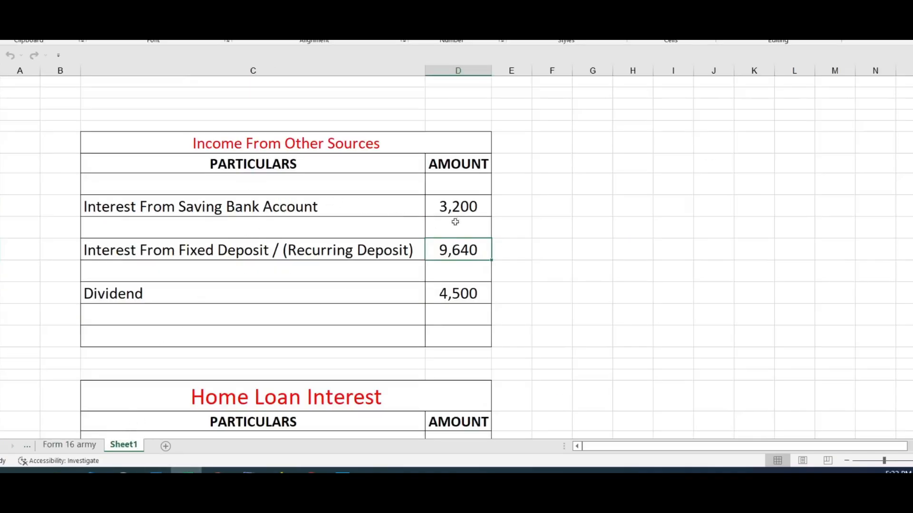
click(464, 206)
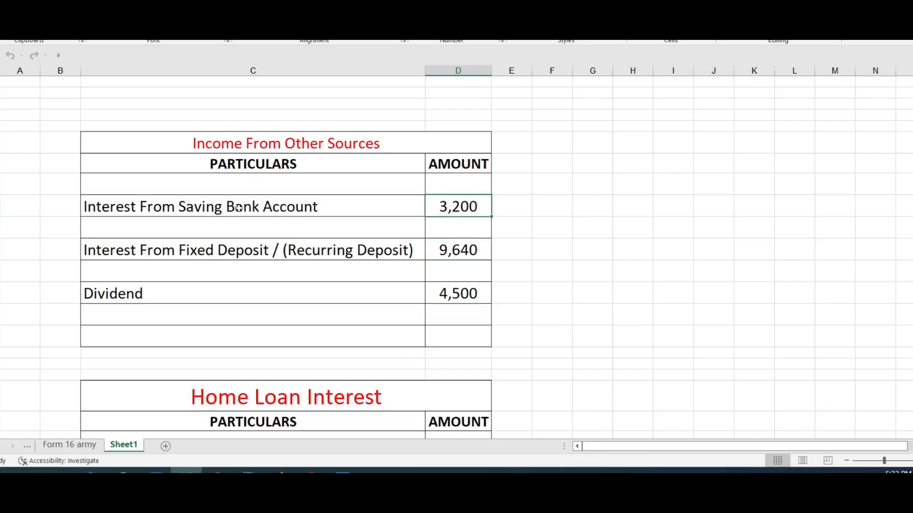
click(109, 208)
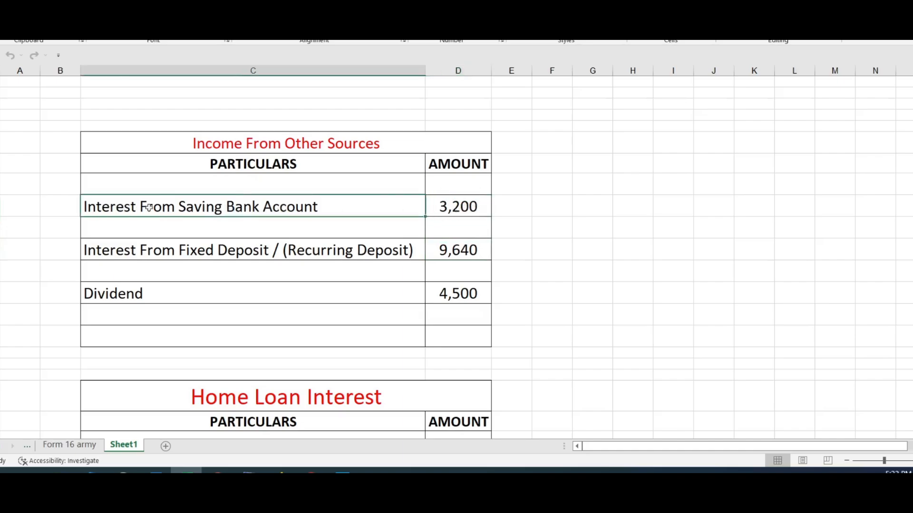
click(482, 206)
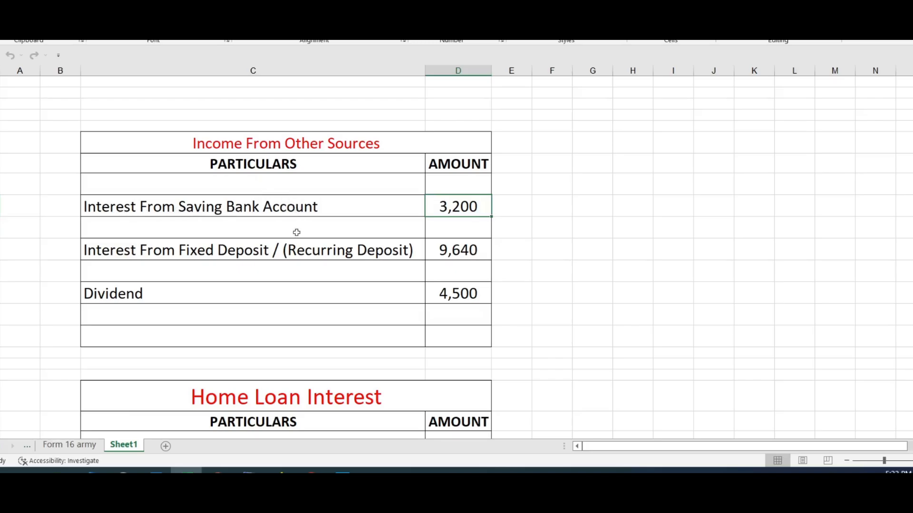
click(280, 472)
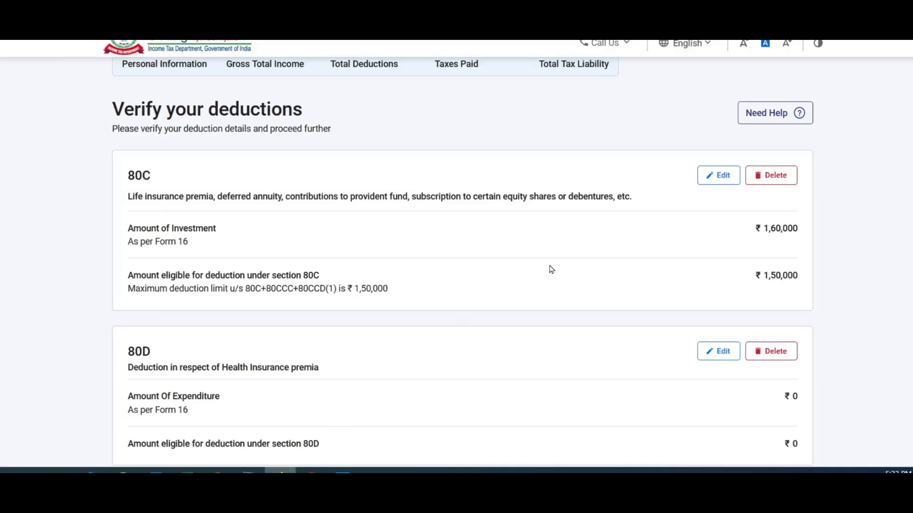
- Add an 80TTA deduction for ₹3,200 of savings bank interest
scroll(551, 270, down, 10)
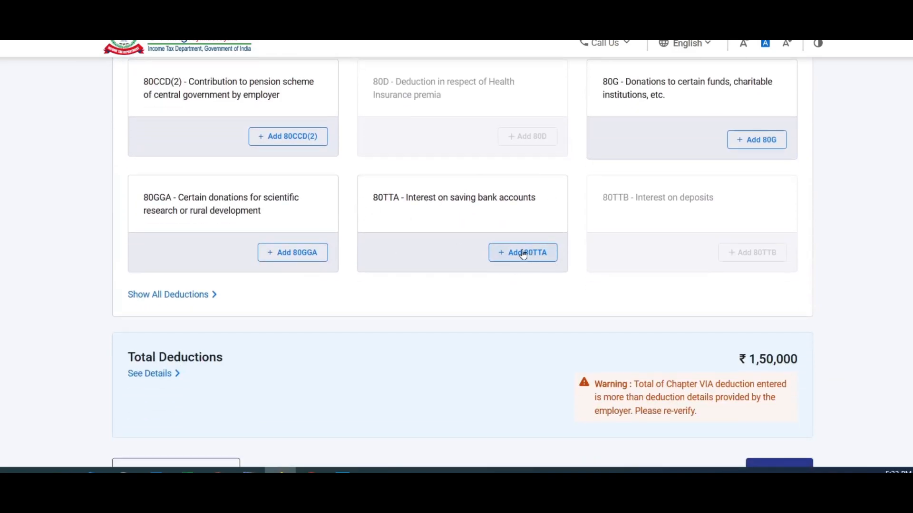
click(523, 253)
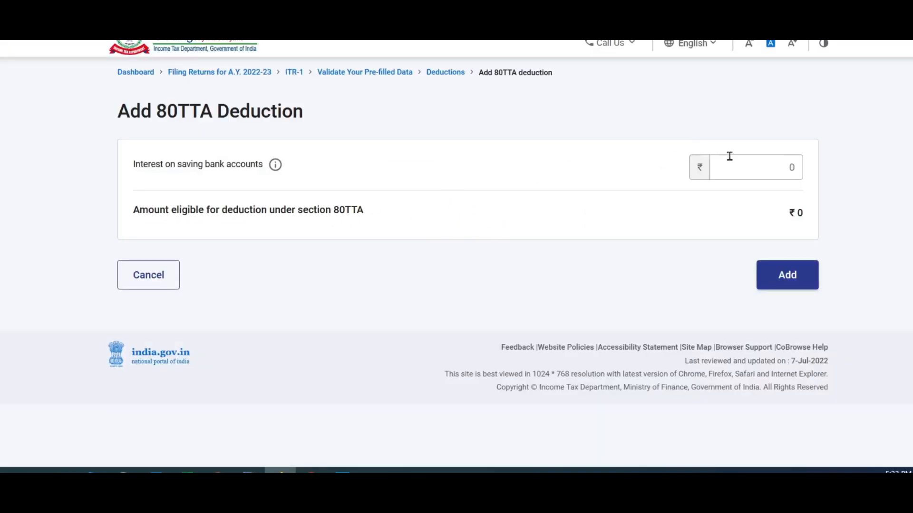
click(734, 160)
text(3200)
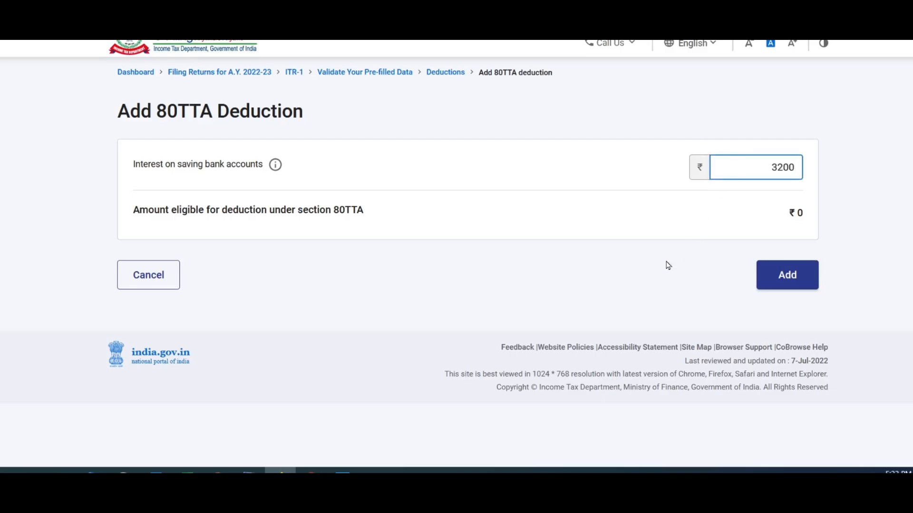
click(647, 287)
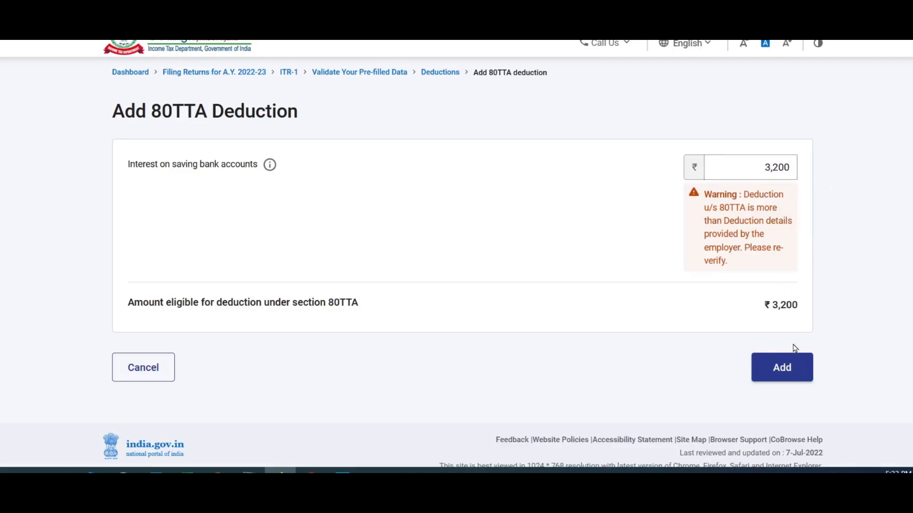
click(783, 375)
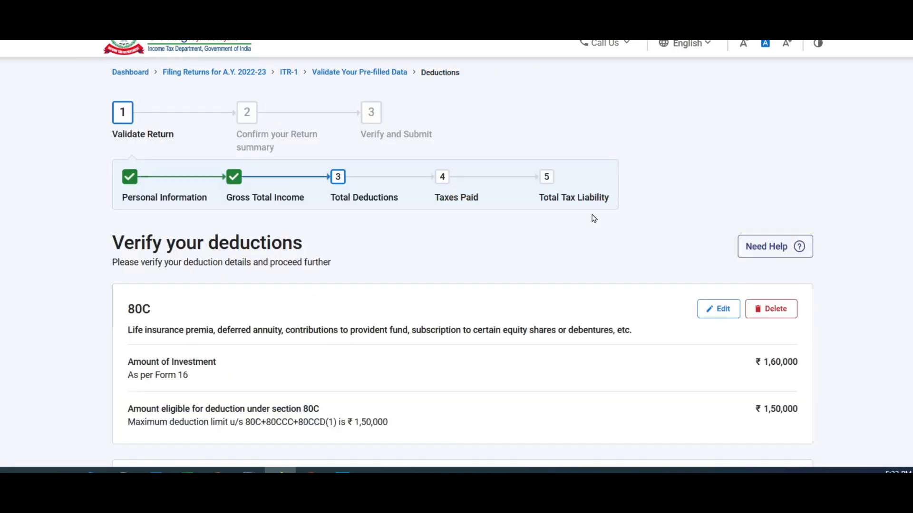
- Review the deductions down to the ₹1,53,200 total and confirm them
scroll(594, 219, down, 3)
scroll(593, 218, down, 8)
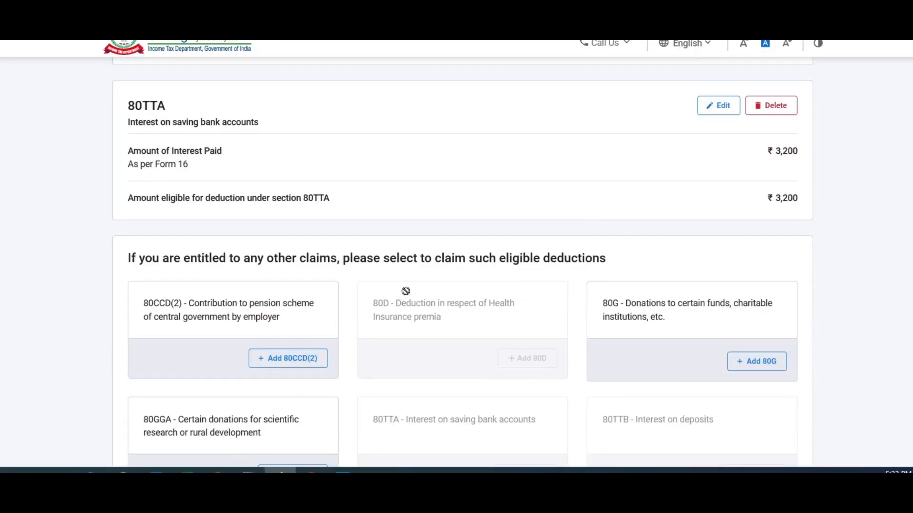
scroll(407, 296, down, 7)
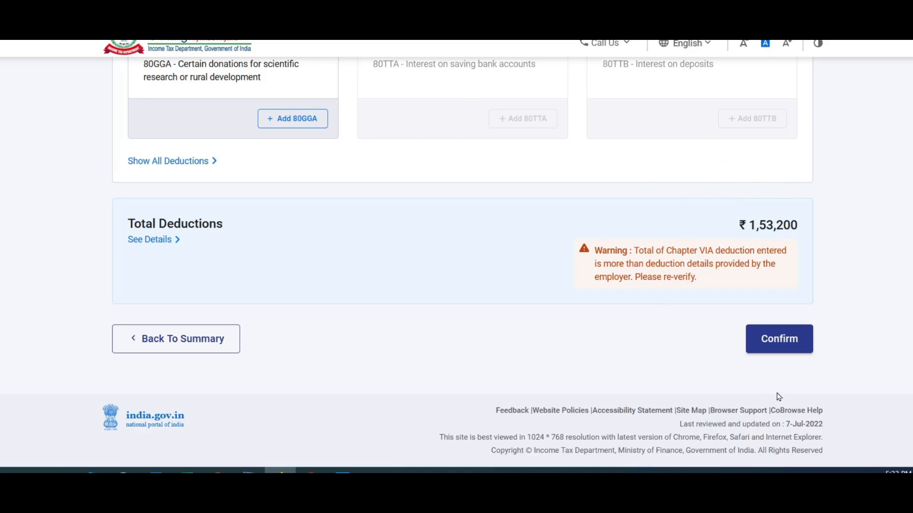
click(781, 348)
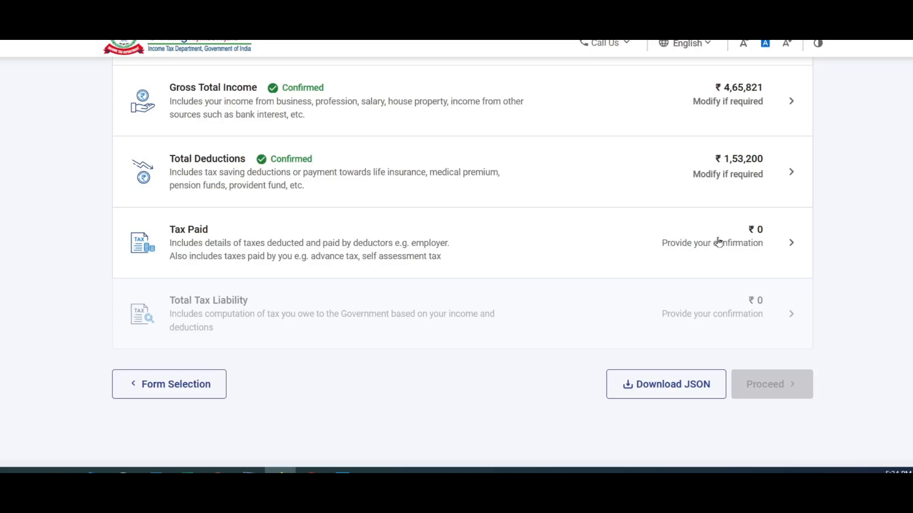
- Open Tax Paid and review the ₹19,000 salary TDS listed as Total Taxes Paid
click(742, 240)
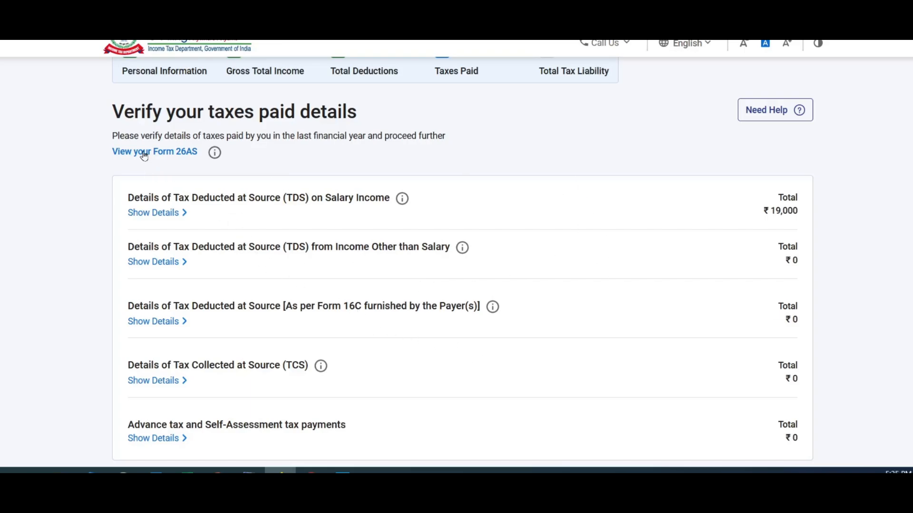
scroll(414, 150, down, 1)
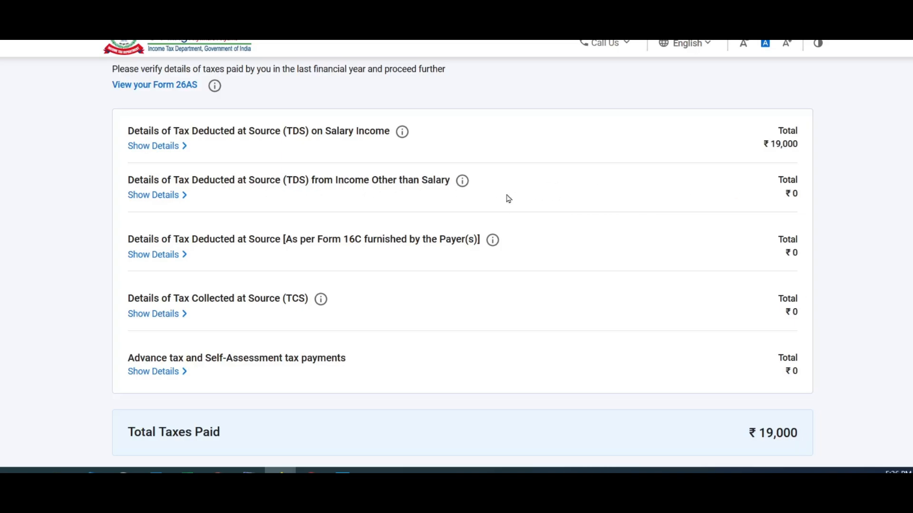
scroll(439, 195, down, 1)
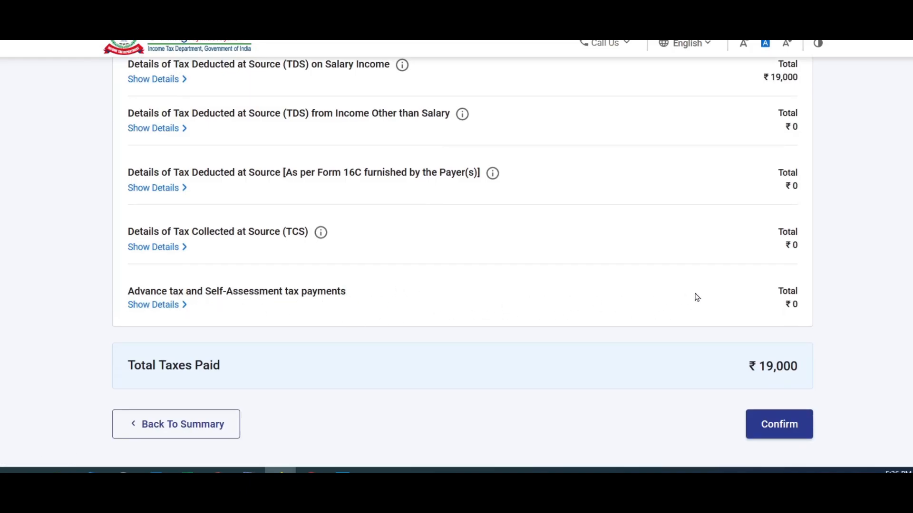
scroll(584, 302, up, 3)
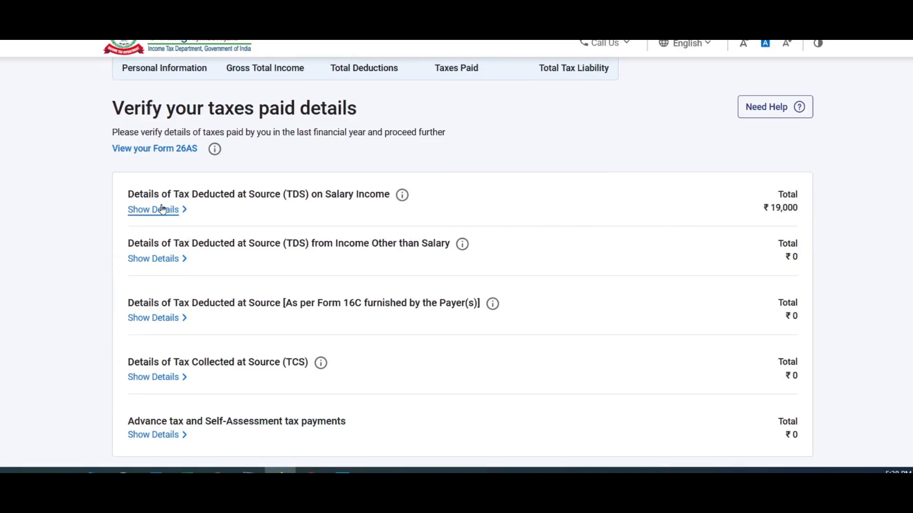
click(183, 210)
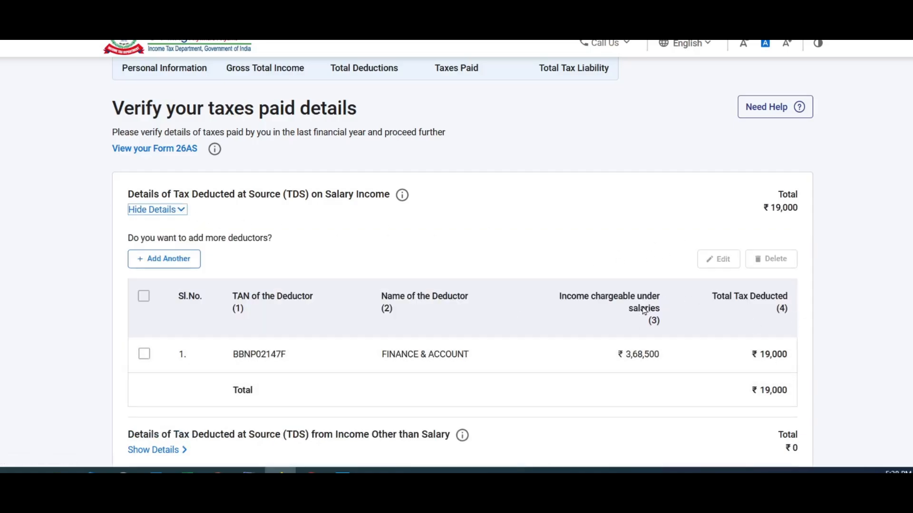
click(152, 259)
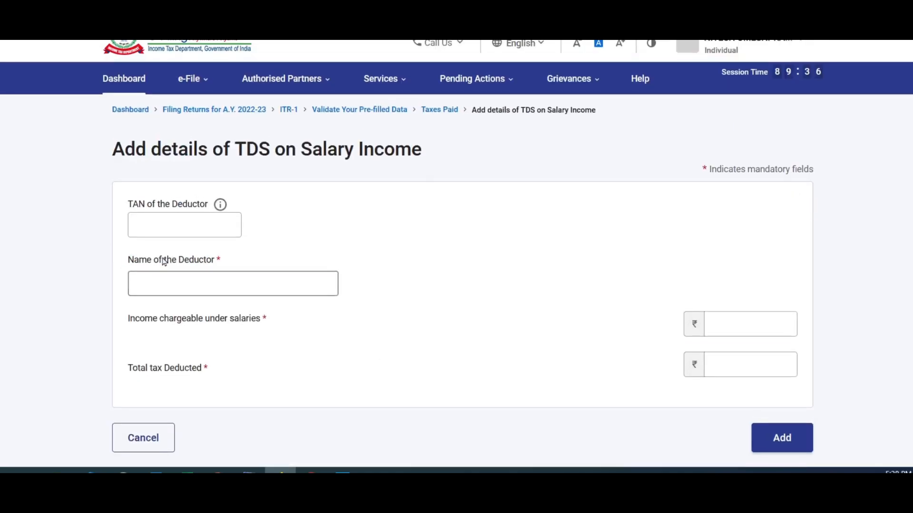
click(213, 228)
scroll(214, 226, down, 2)
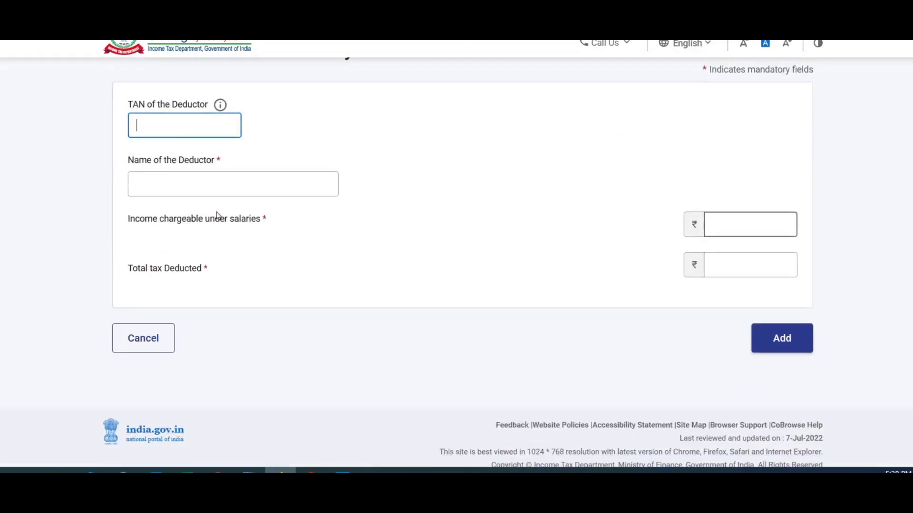
click(226, 185)
click(756, 264)
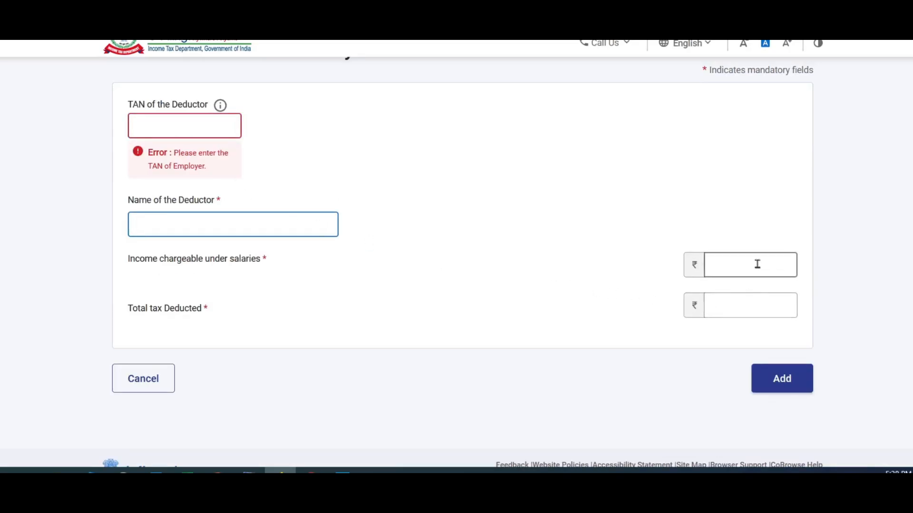
click(755, 333)
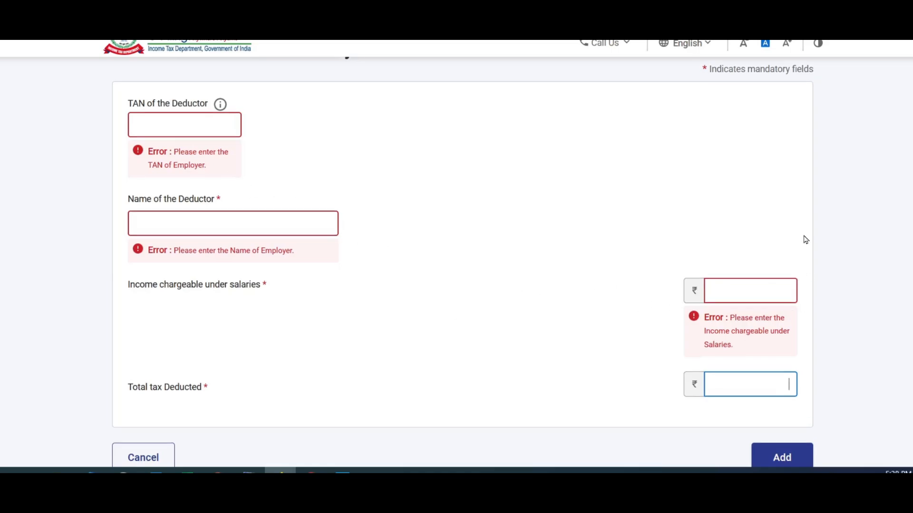
scroll(652, 257, down, 3)
scroll(669, 258, up, 3)
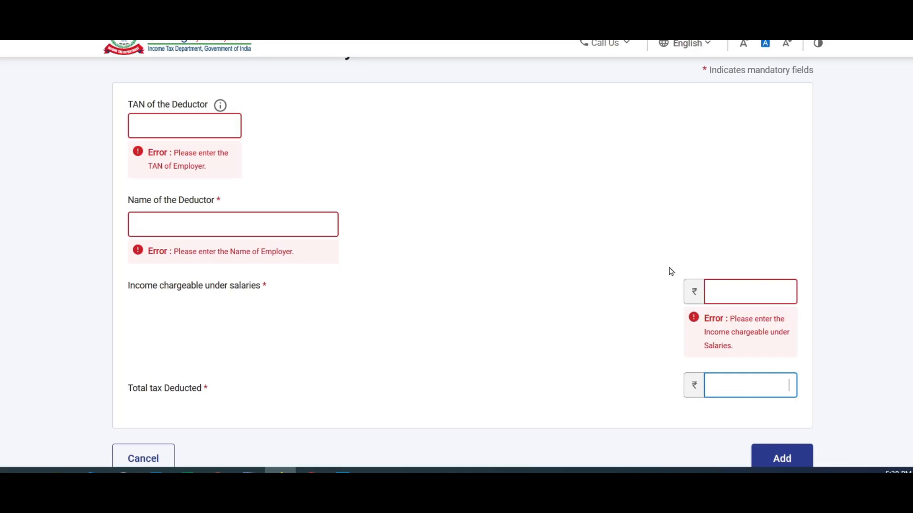
scroll(424, 250, down, 3)
click(143, 323)
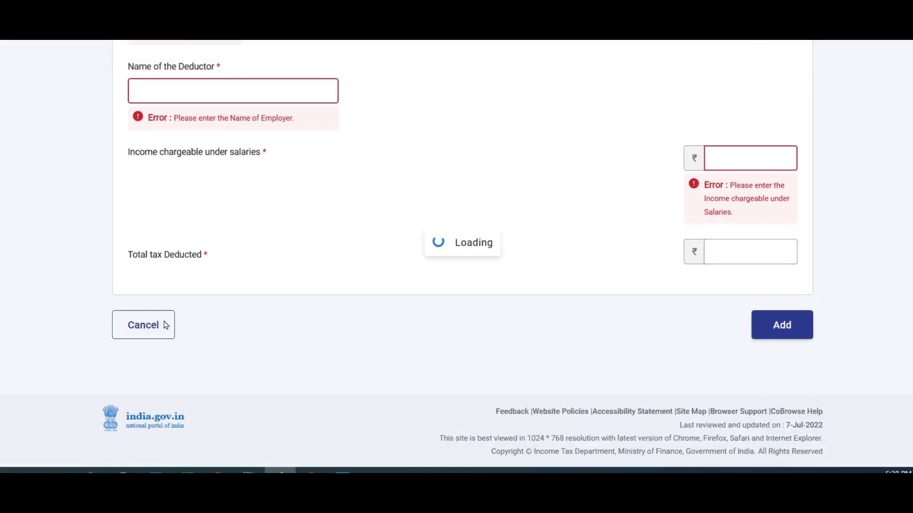
scroll(774, 295, down, 5)
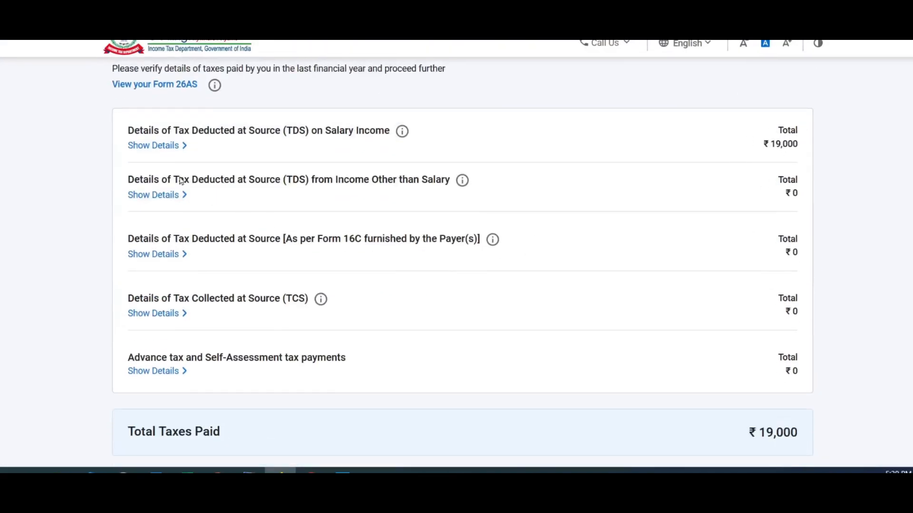
- Open the FINANCE & ACCOUNT salary TDS entry for editing, checking the TDS total in Form 16
click(153, 146)
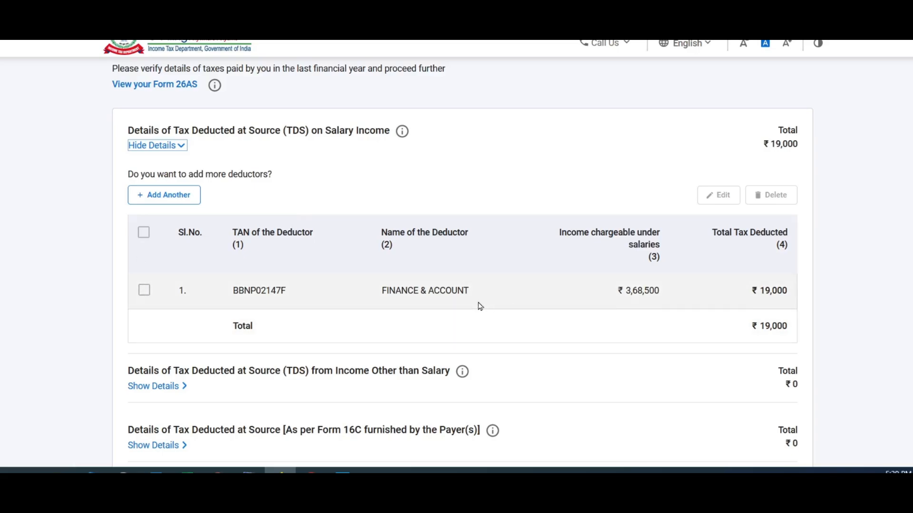
click(144, 290)
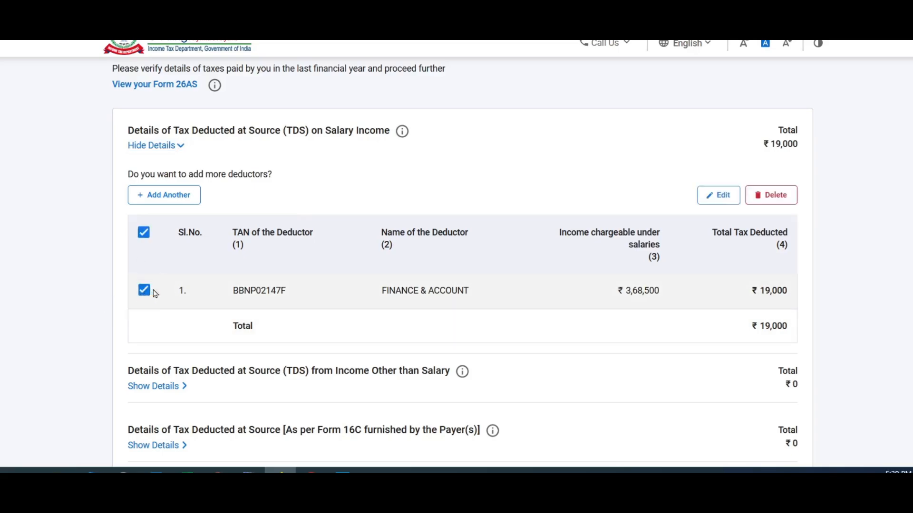
click(721, 203)
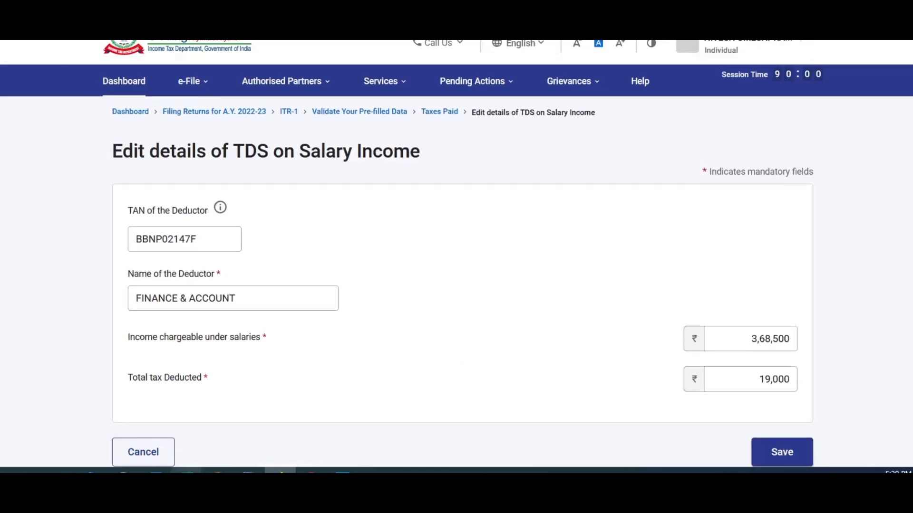
click(180, 471)
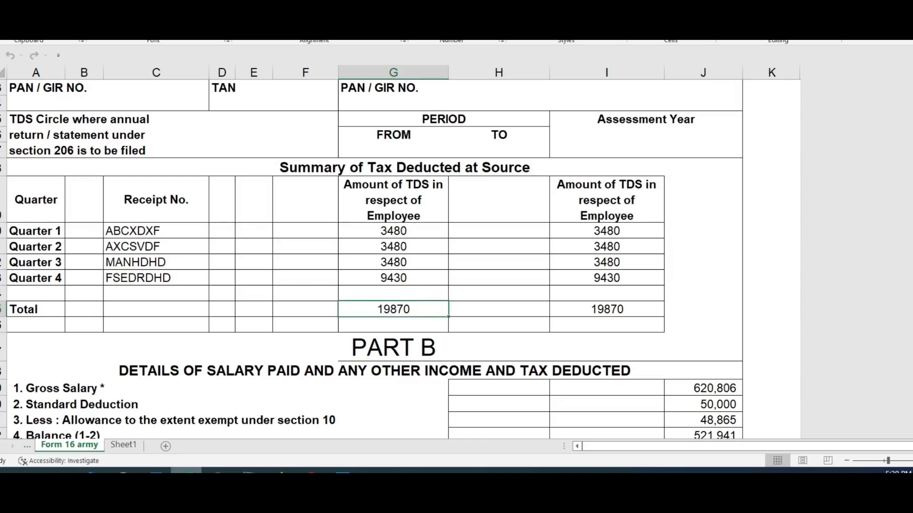
click(280, 471)
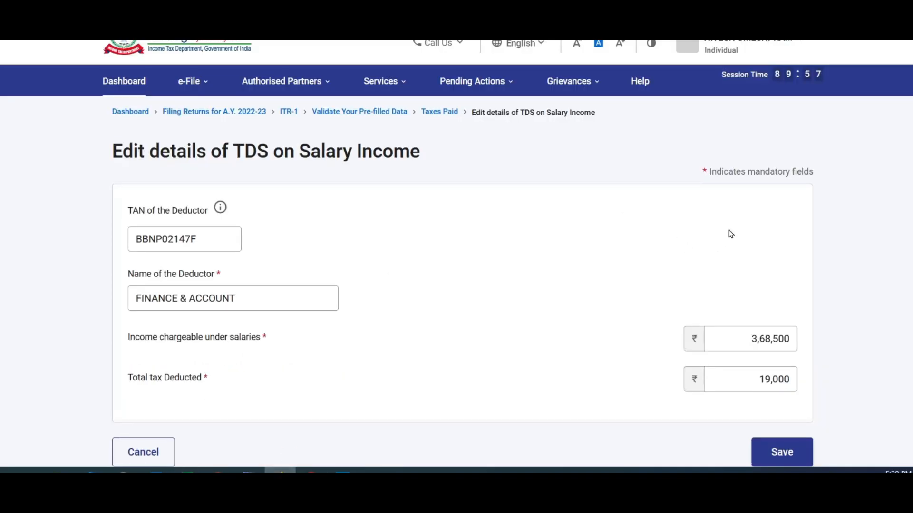
- Change Total tax Deducted to 19,870, save the entry, and confirm taxes paid
scroll(751, 266, down, 2)
drag(770, 279, 819, 283)
text(870)
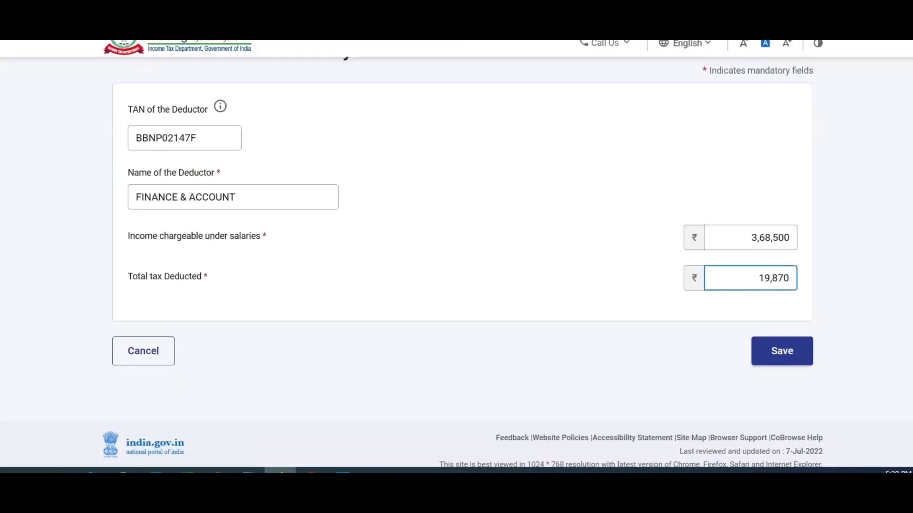
click(633, 285)
click(784, 354)
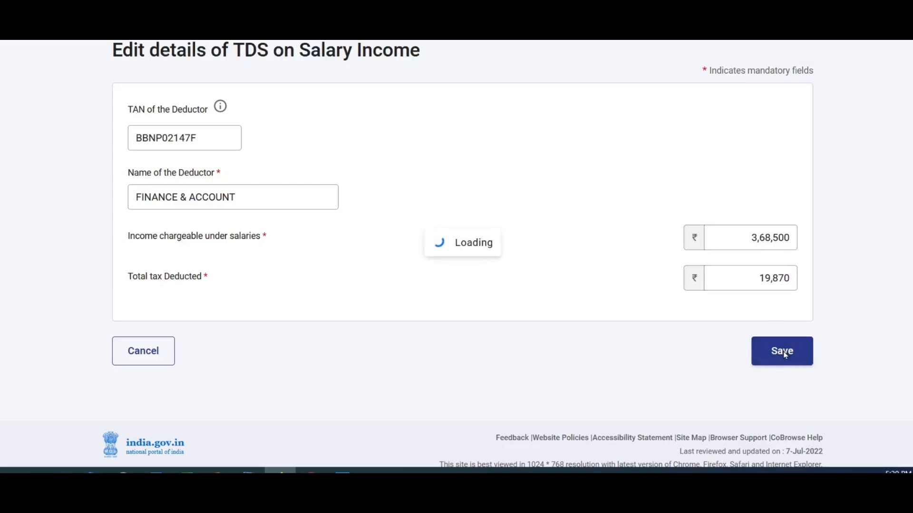
scroll(747, 198, down, 5)
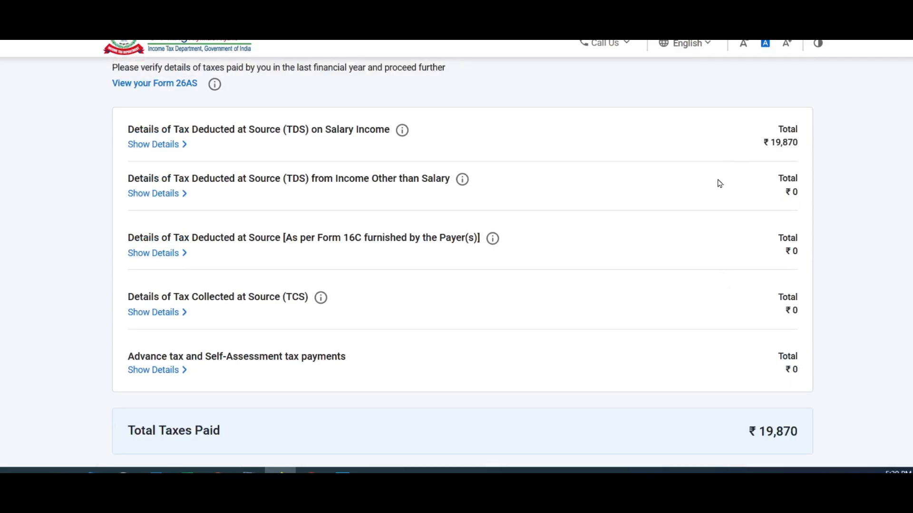
scroll(719, 184, down, 4)
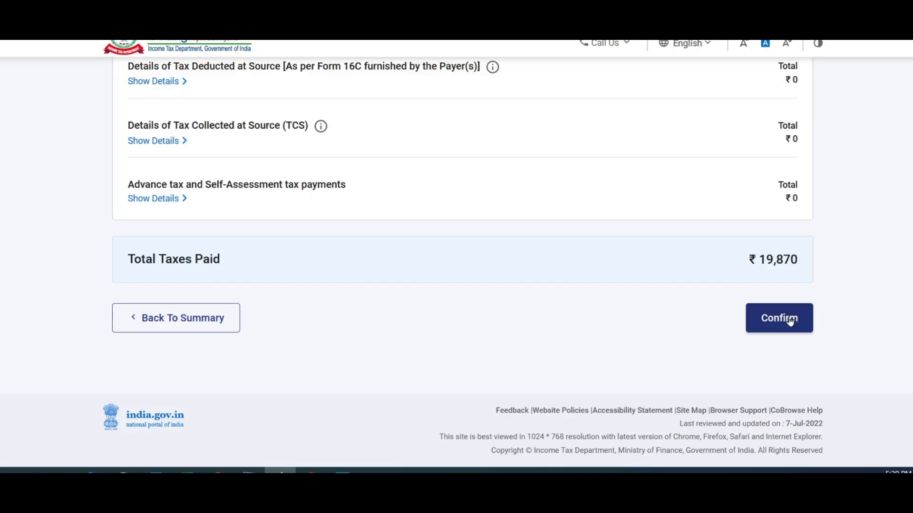
click(789, 320)
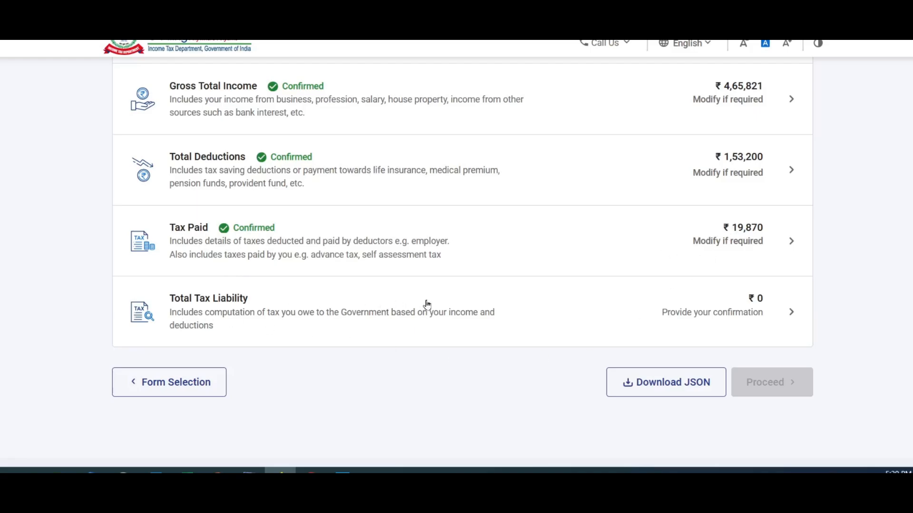
- Open the Total Tax Liability computation and review its figures
click(483, 312)
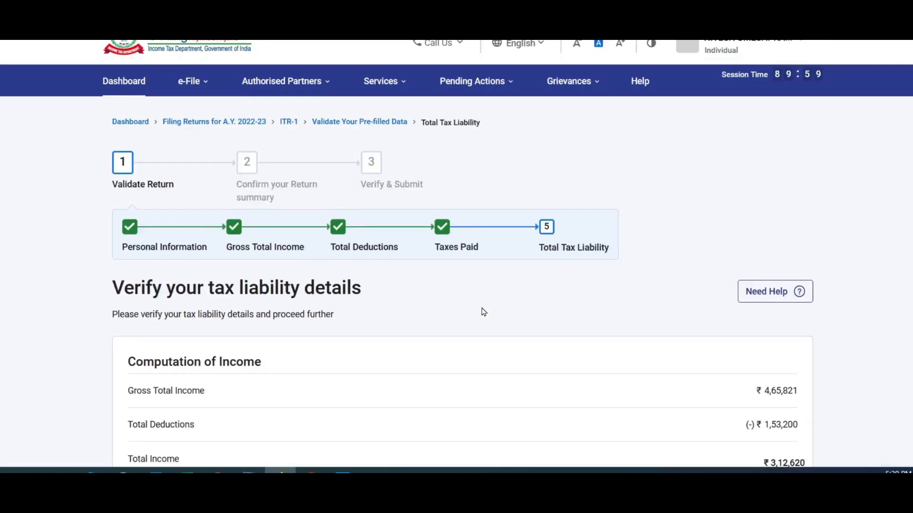
scroll(483, 312, down, 3)
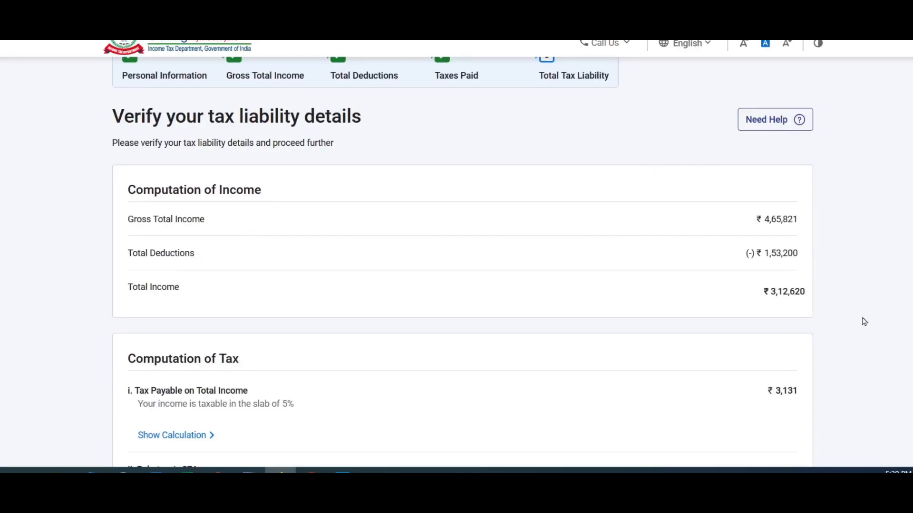
scroll(727, 231, down, 3)
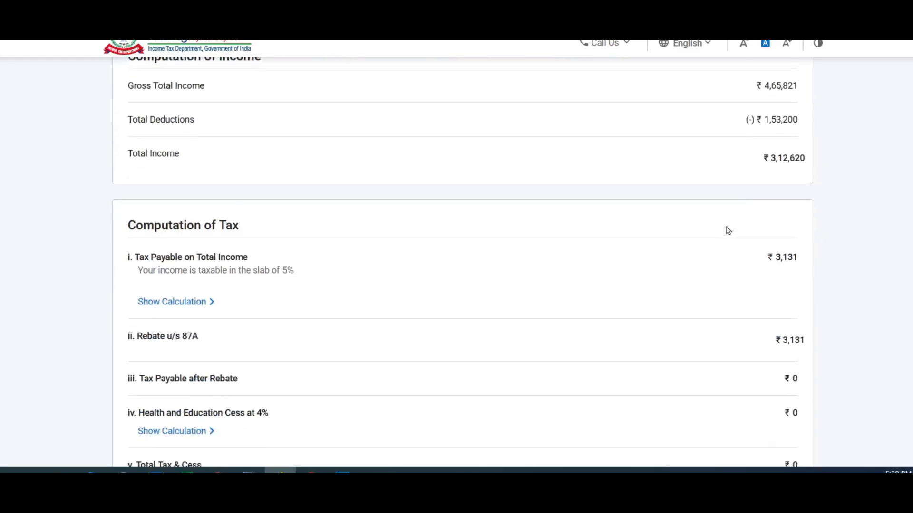
scroll(339, 257, down, 3)
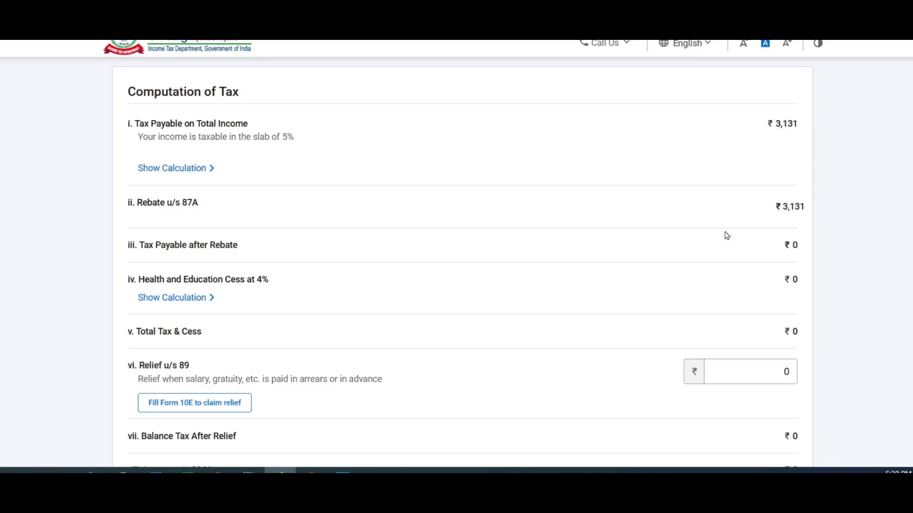
scroll(710, 241, up, 4)
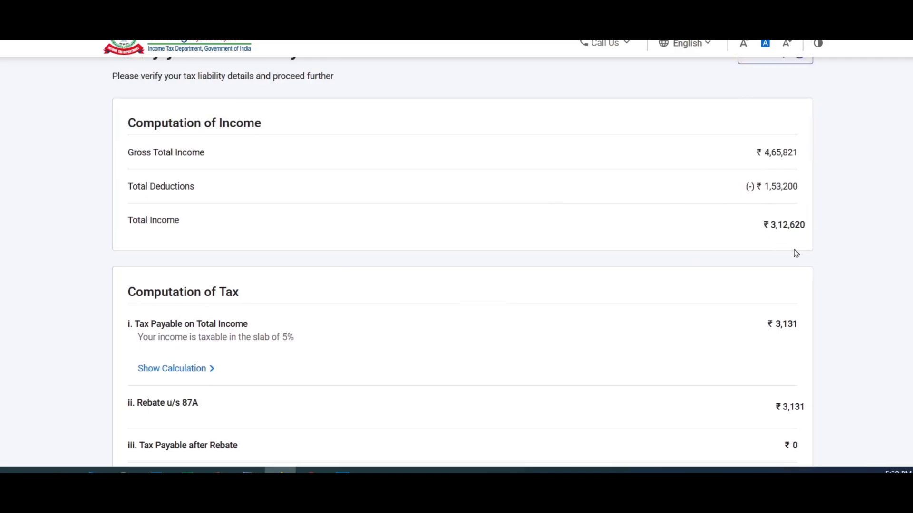
scroll(722, 218, down, 4)
scroll(721, 219, down, 4)
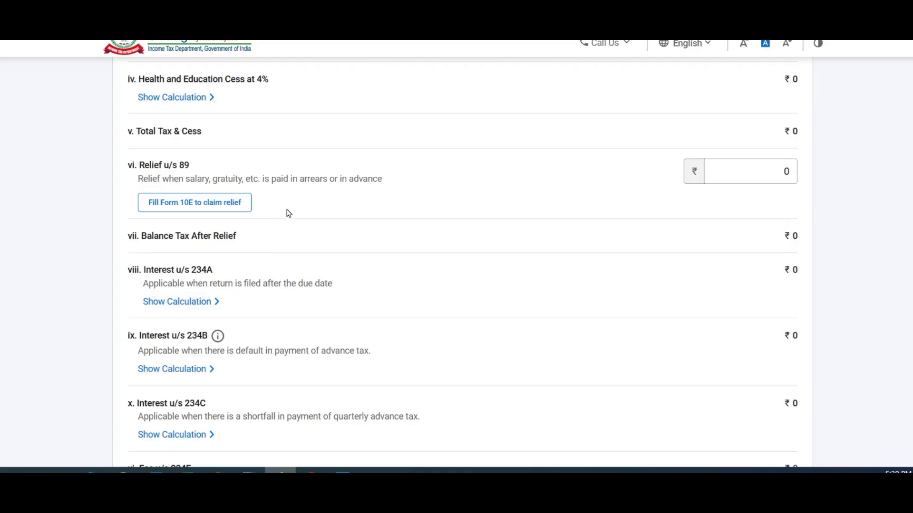
- Clear the Relief u/s 89 field and confirm the ₹0 tax computation
click(770, 171)
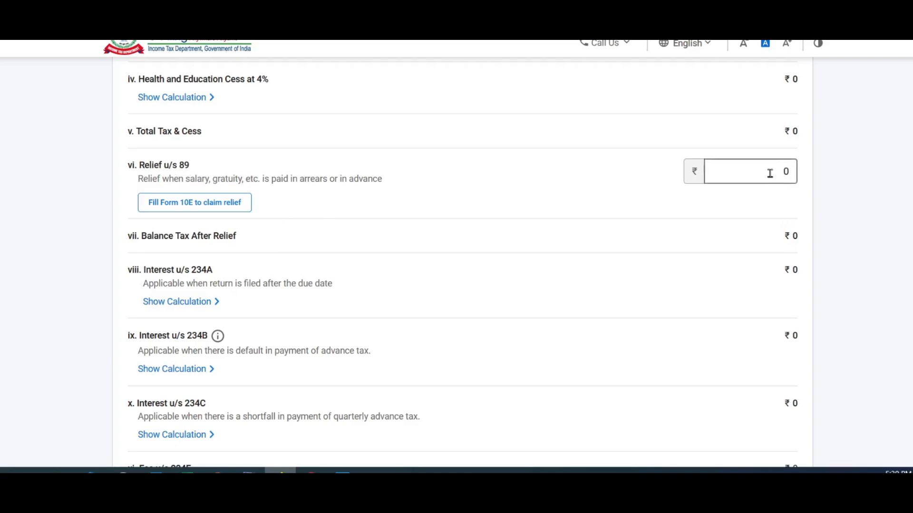
key(BackSpace)
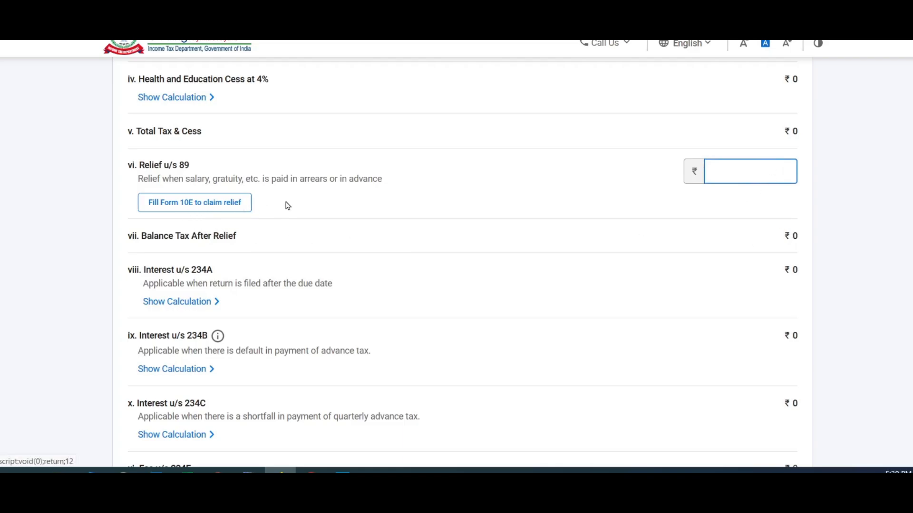
scroll(292, 205, down, 4)
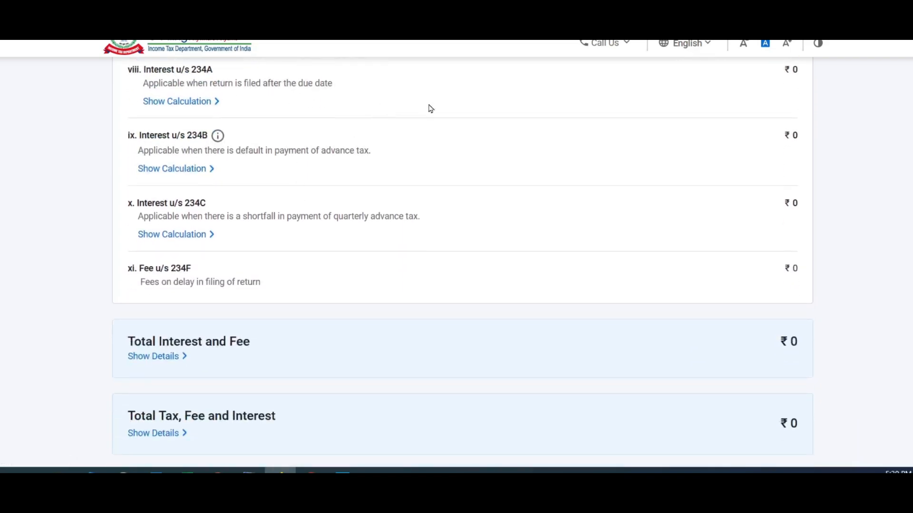
scroll(564, 262, down, 3)
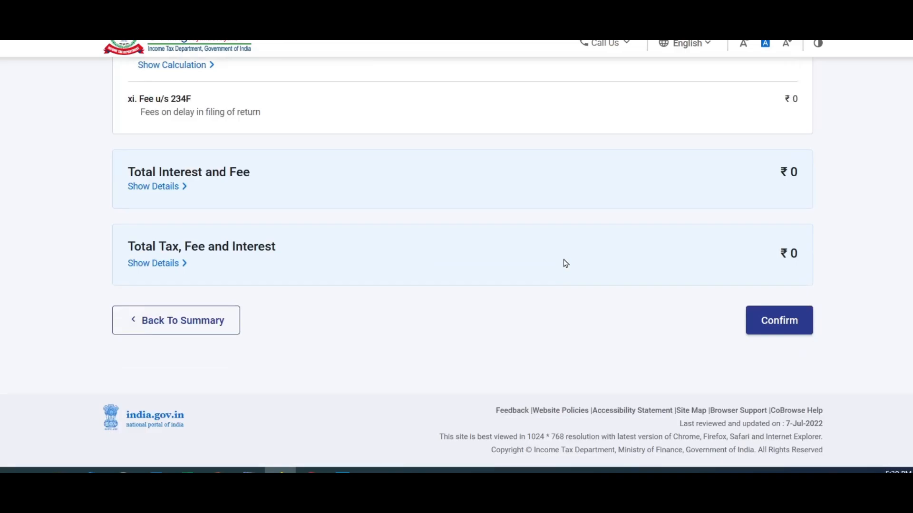
click(788, 326)
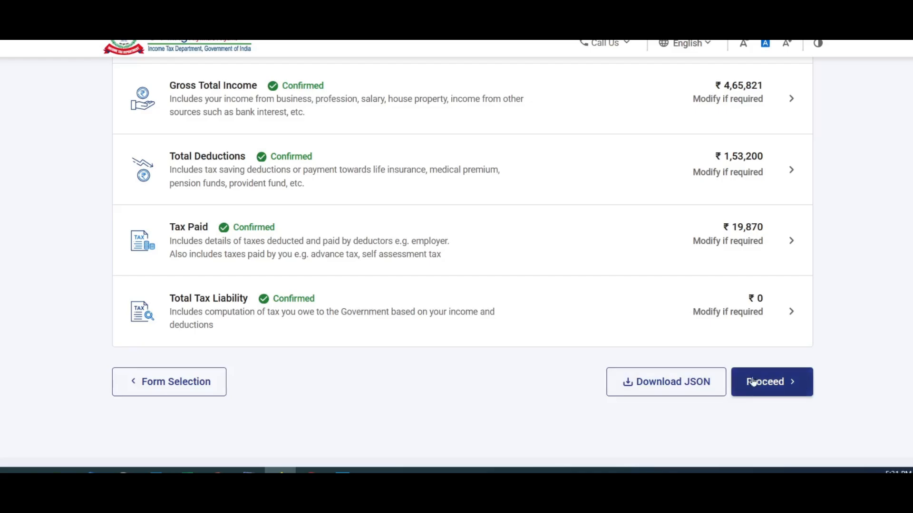
- Proceed to the Tax Summary showing a ₹19,870 refund and ₹3,12,620 taxable income
click(779, 386)
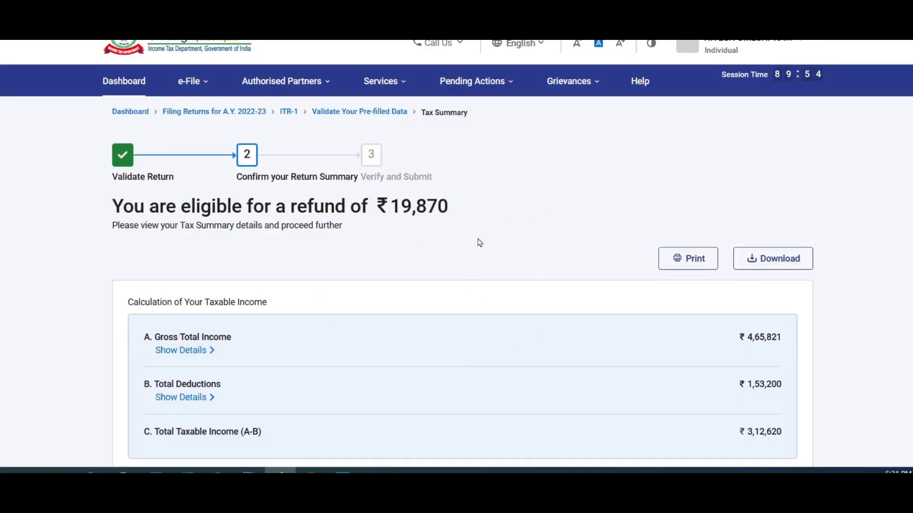
scroll(391, 284, down, 2)
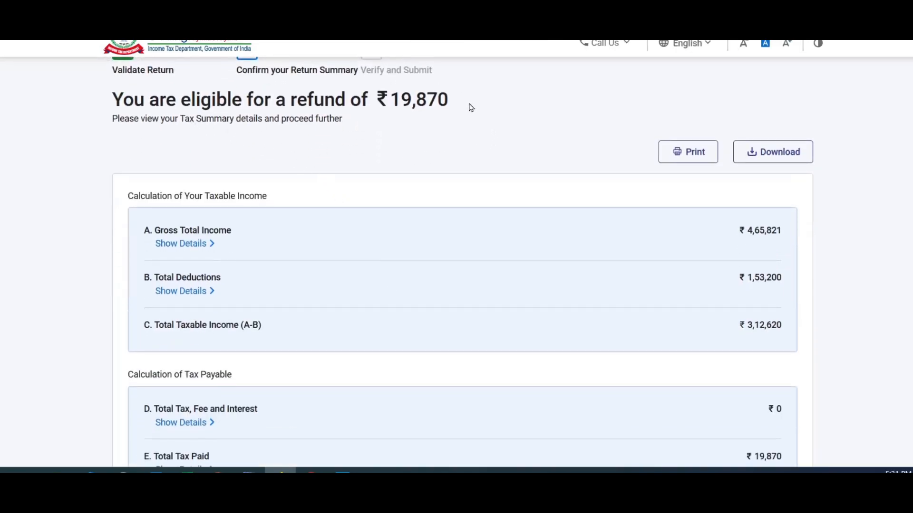
scroll(380, 128, down, 1)
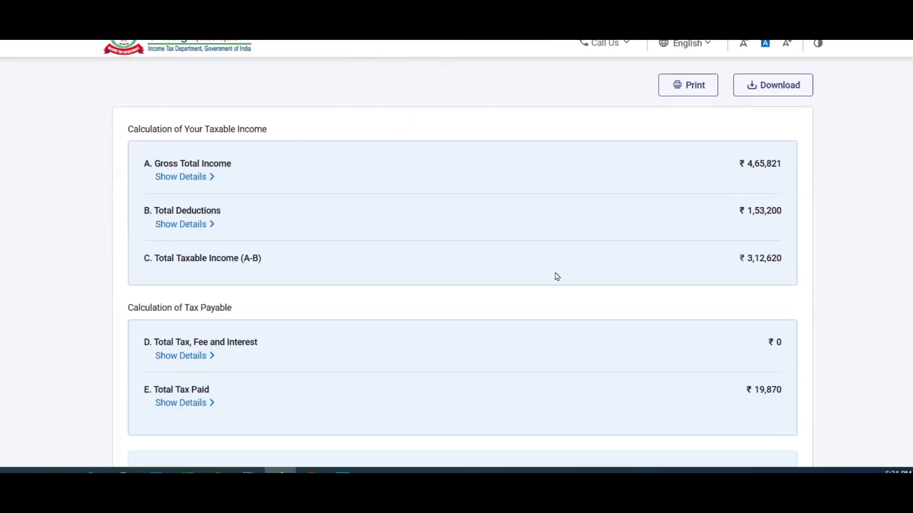
scroll(562, 277, down, 2)
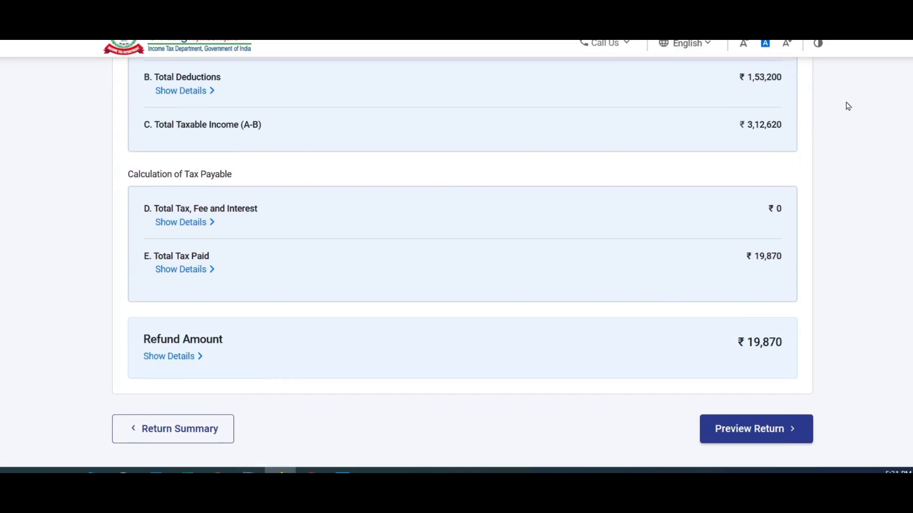
scroll(741, 348, down, 2)
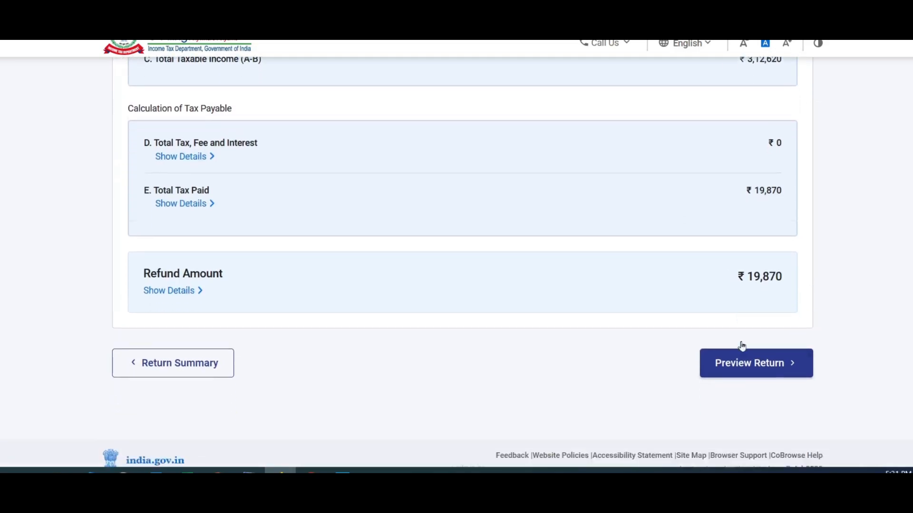
- Go to Preview Return and accept the verification declaration
click(764, 321)
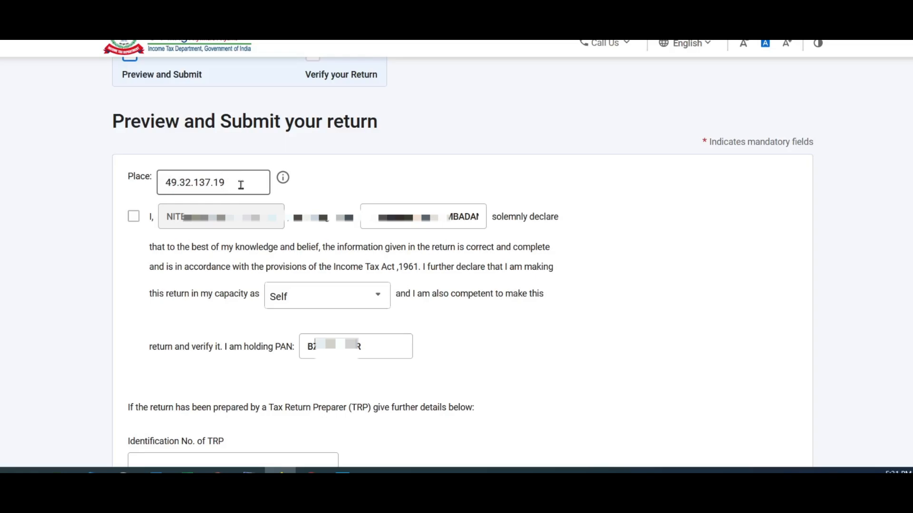
click(133, 218)
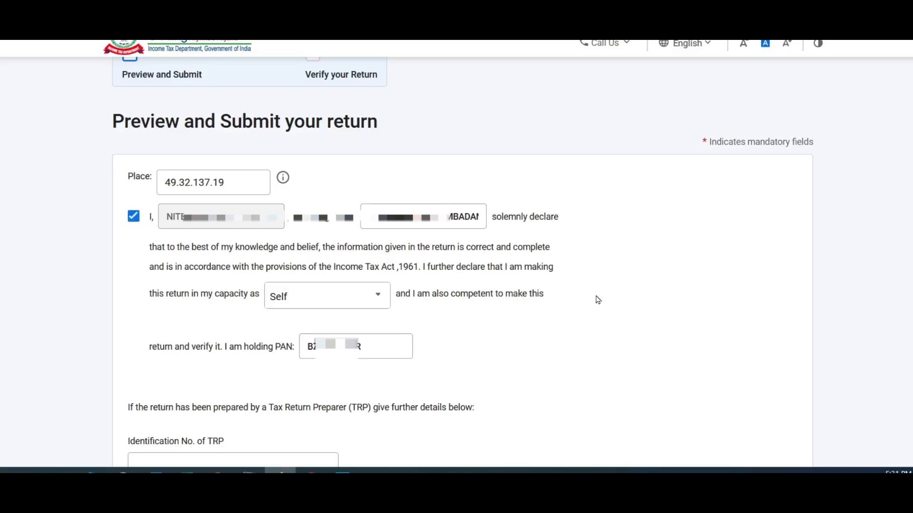
scroll(598, 299, down, 5)
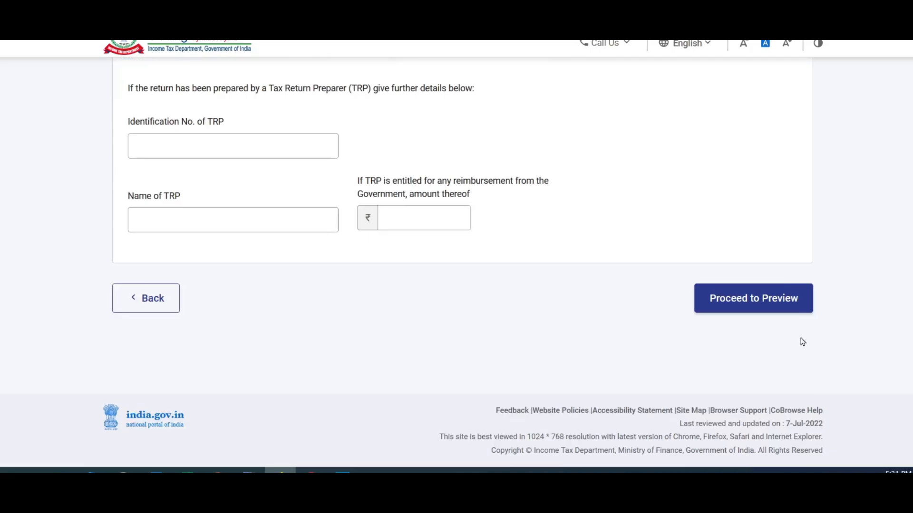
- Review the full ITR 1 preview down to the Verification section and run Proceed to Validation
click(765, 304)
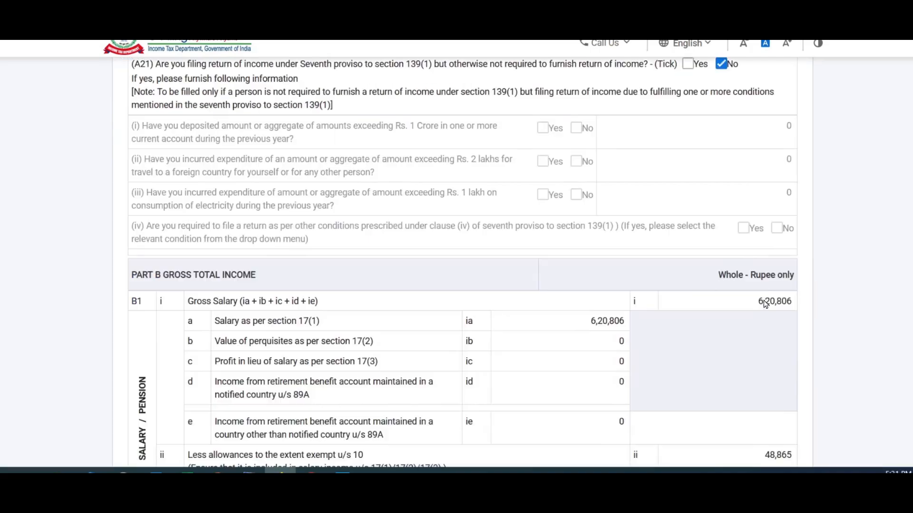
scroll(766, 304, down, 7)
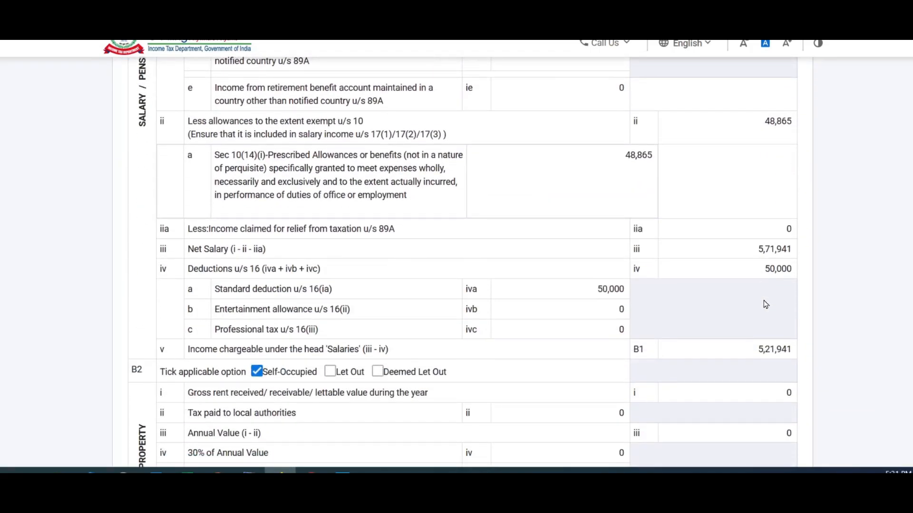
scroll(765, 305, down, 9)
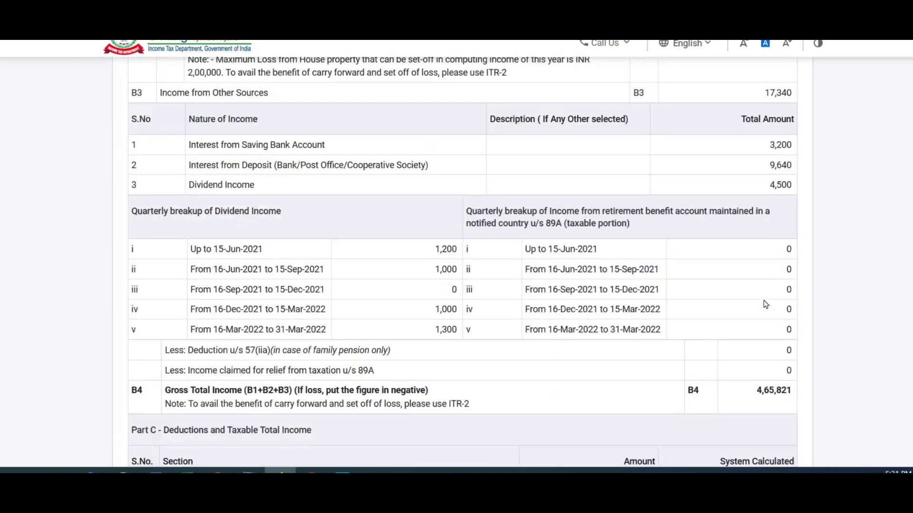
scroll(765, 304, down, 3)
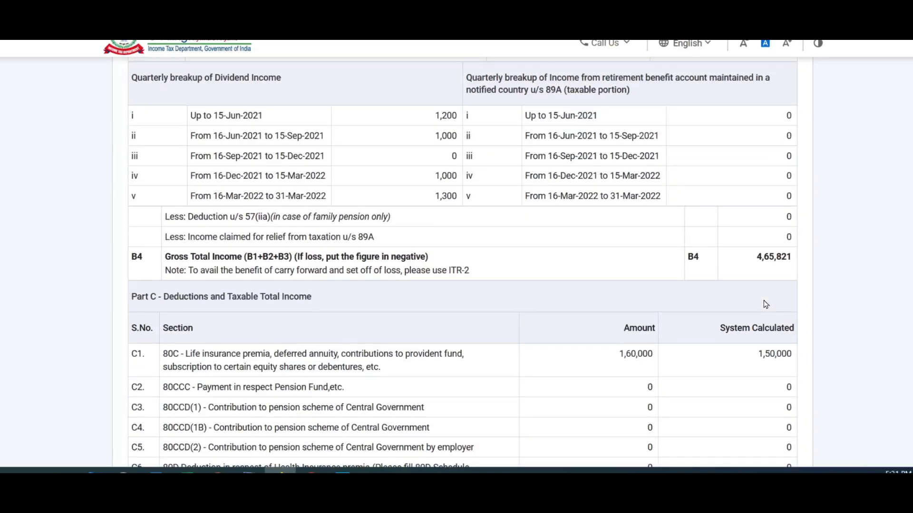
scroll(765, 305, down, 4)
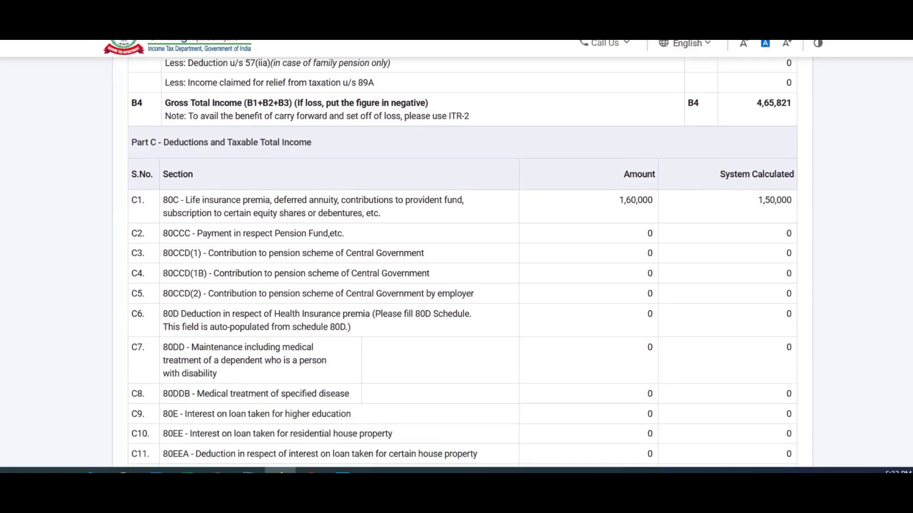
key(End)
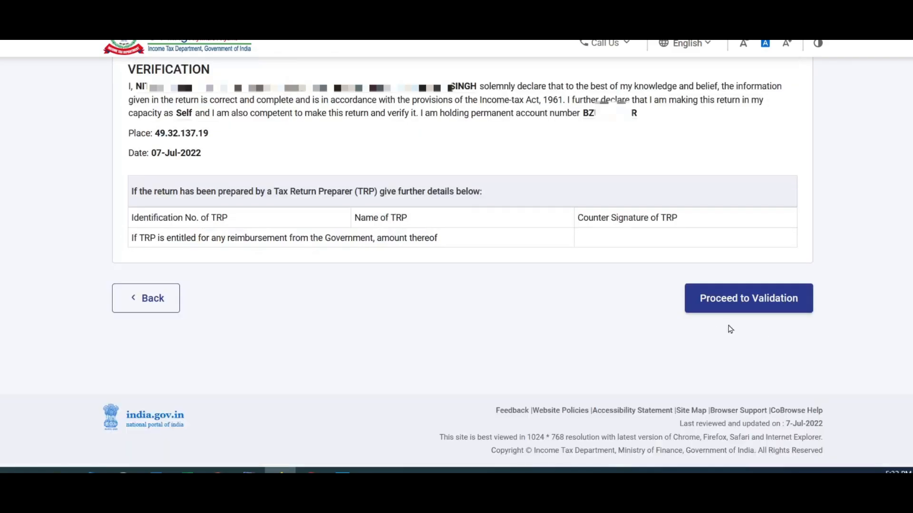
click(751, 303)
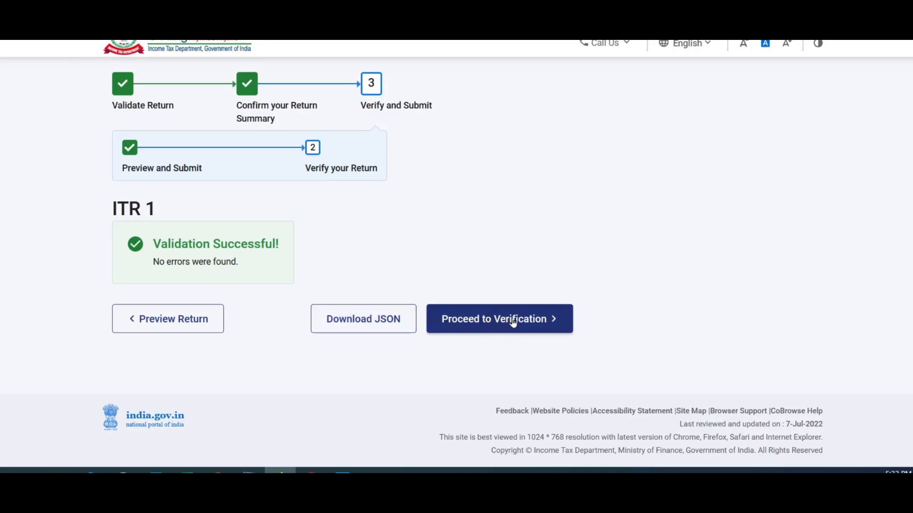
- Proceed to verification, pick e-Verify Now, and choose OTP to the Aadhaar-registered mobile number
click(481, 323)
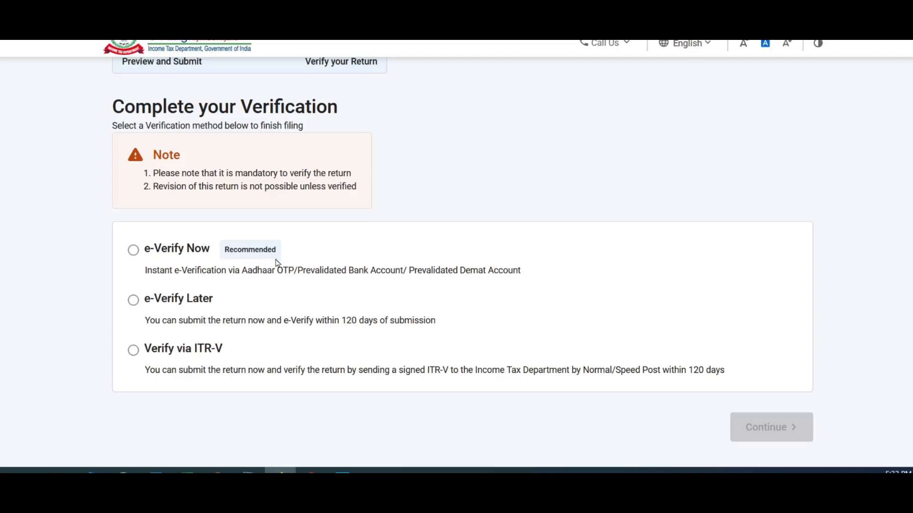
click(134, 251)
scroll(622, 428, down, 1)
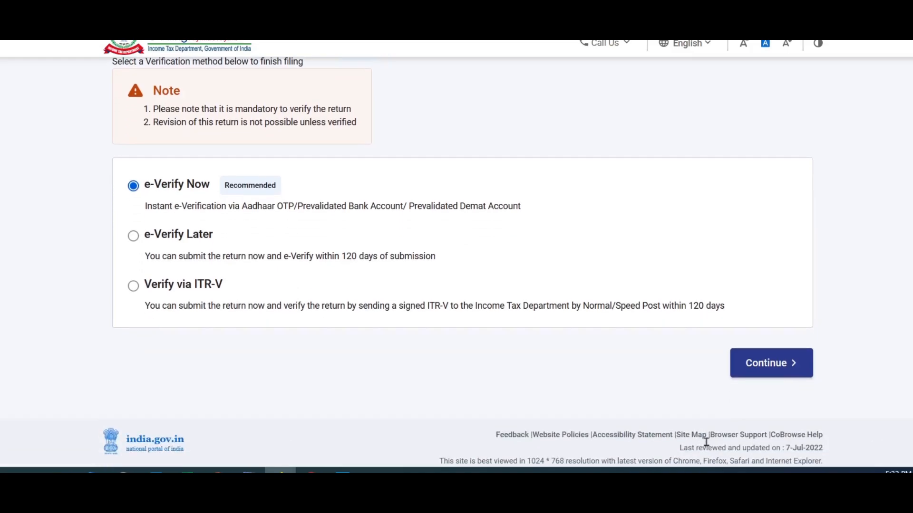
click(770, 365)
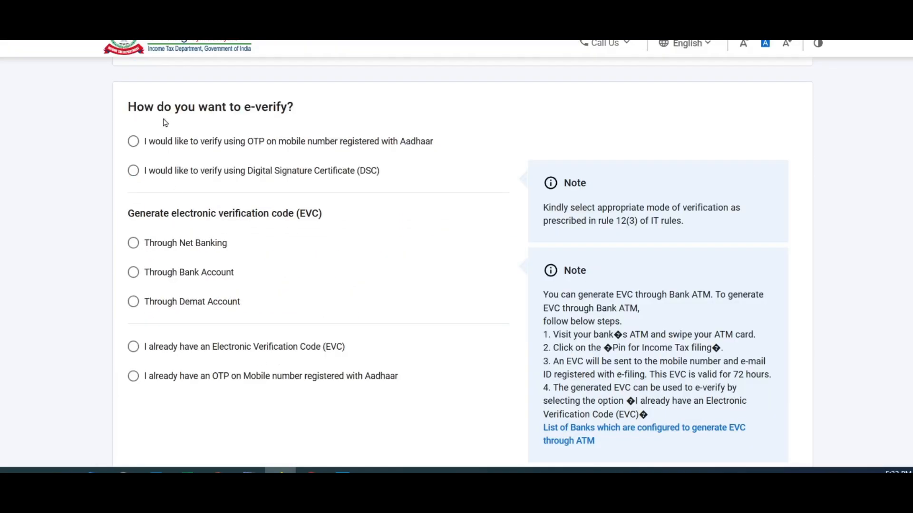
click(134, 144)
scroll(454, 151, down, 3)
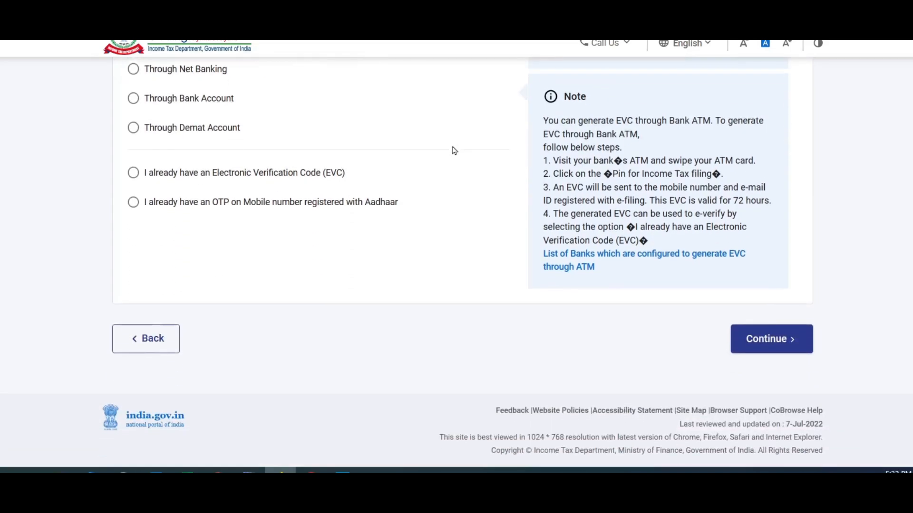
click(765, 339)
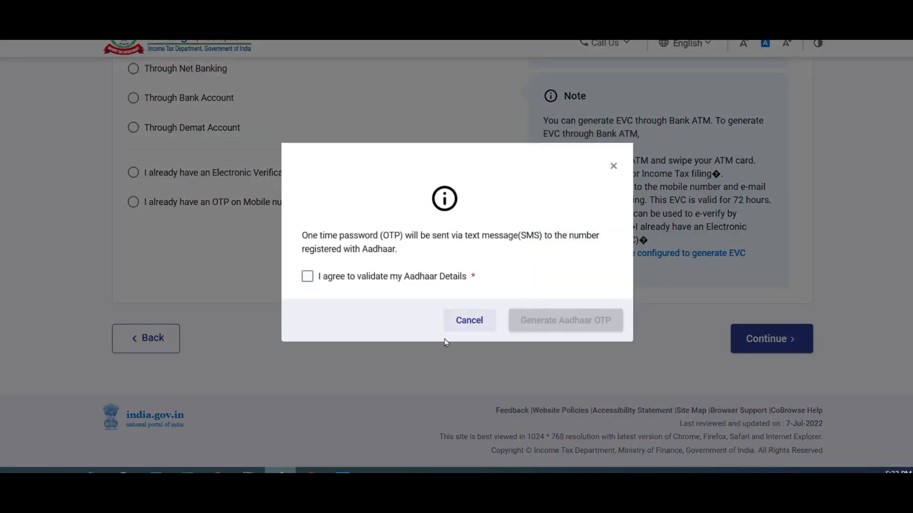
- Give Aadhaar consent, generate the Aadhaar OTP and enter the received six-digit code
click(307, 278)
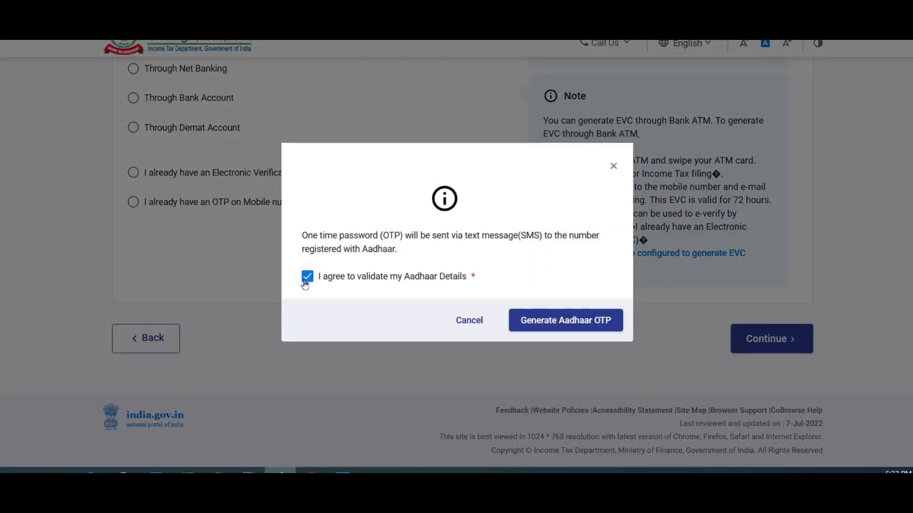
click(582, 326)
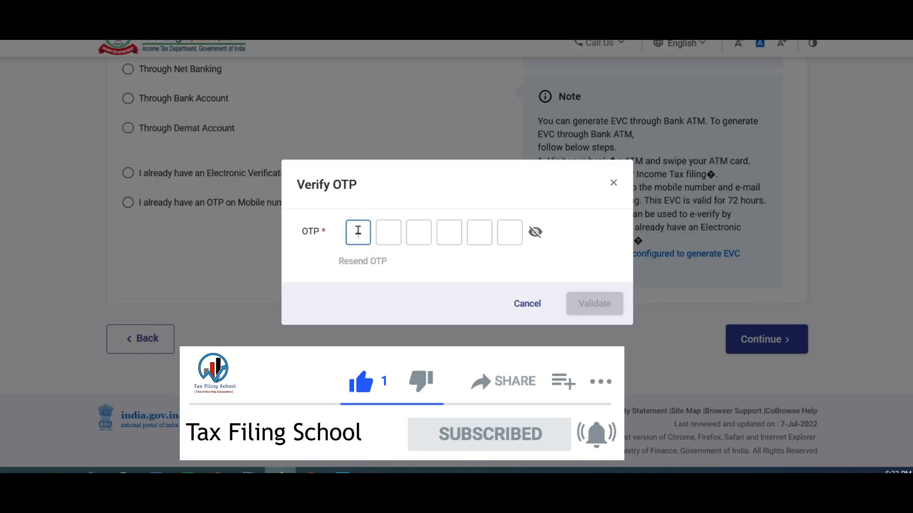
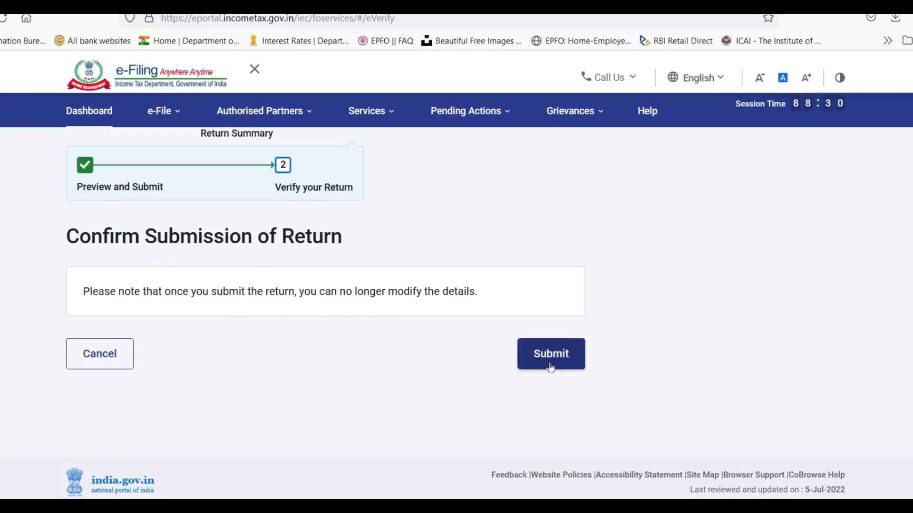
- Submit the return from the Confirm Submission of Return page
click(550, 368)
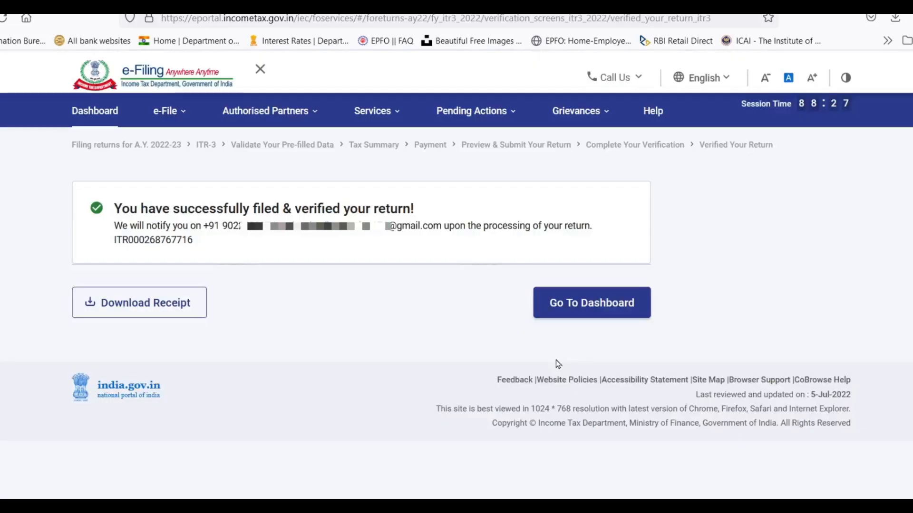